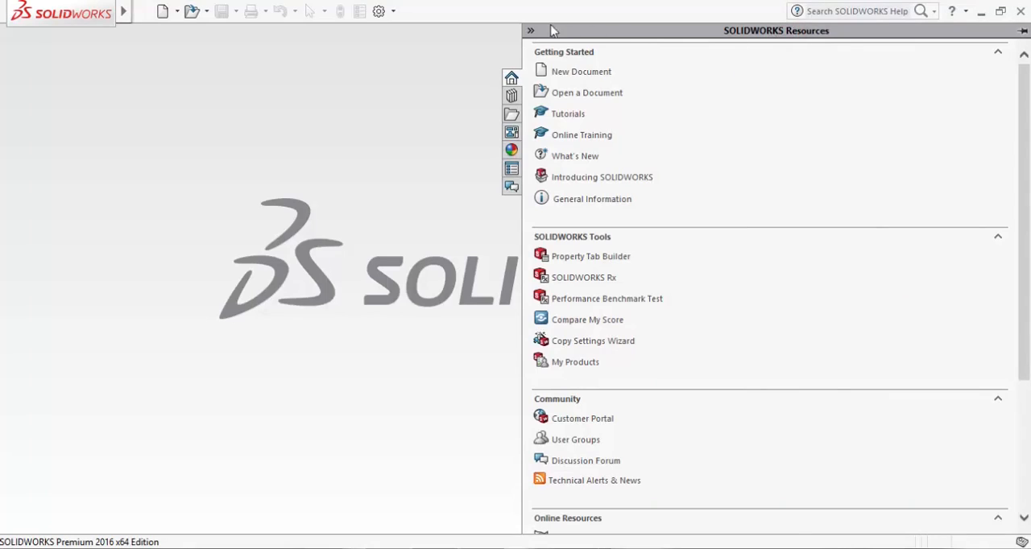
Create a new part document
click(531, 31)
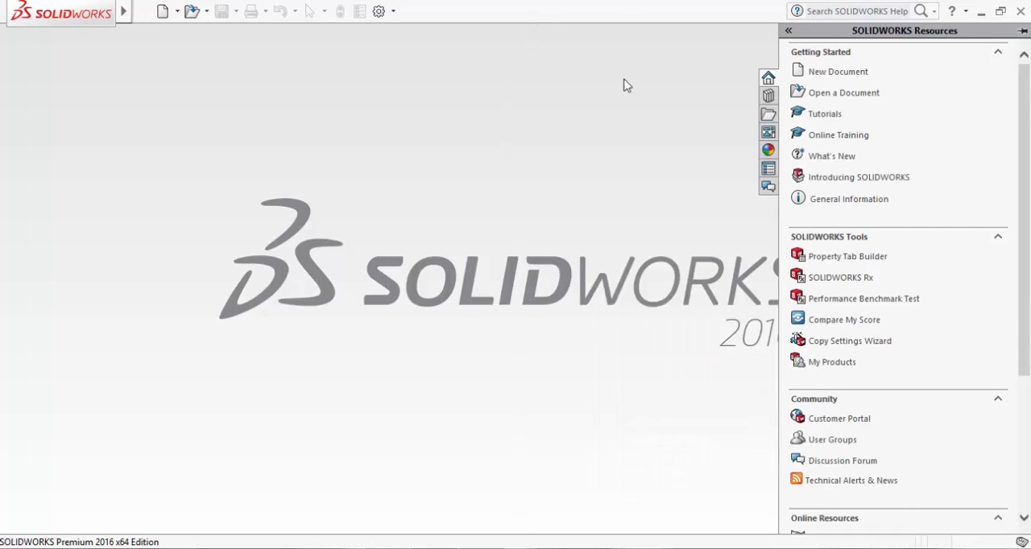
click(833, 71)
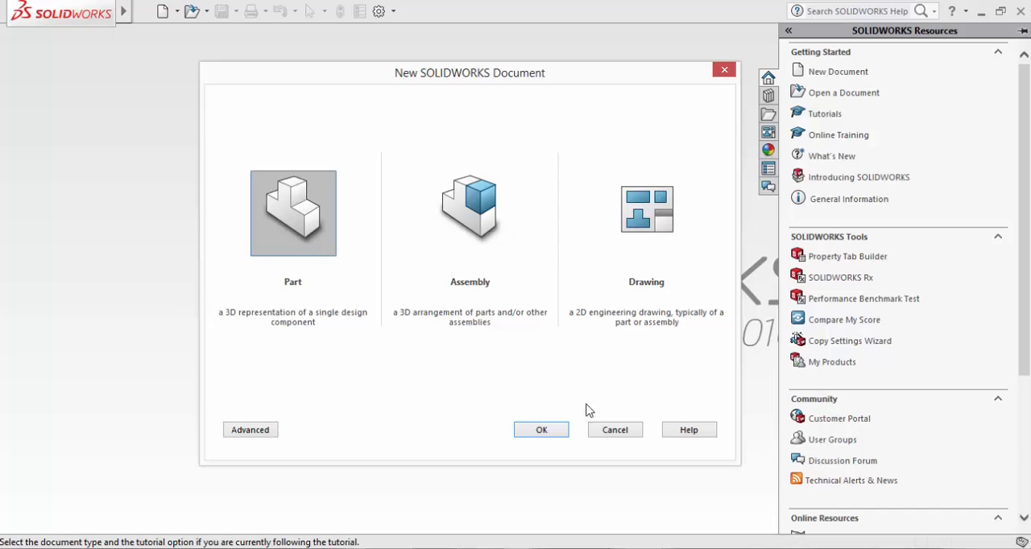
click(540, 433)
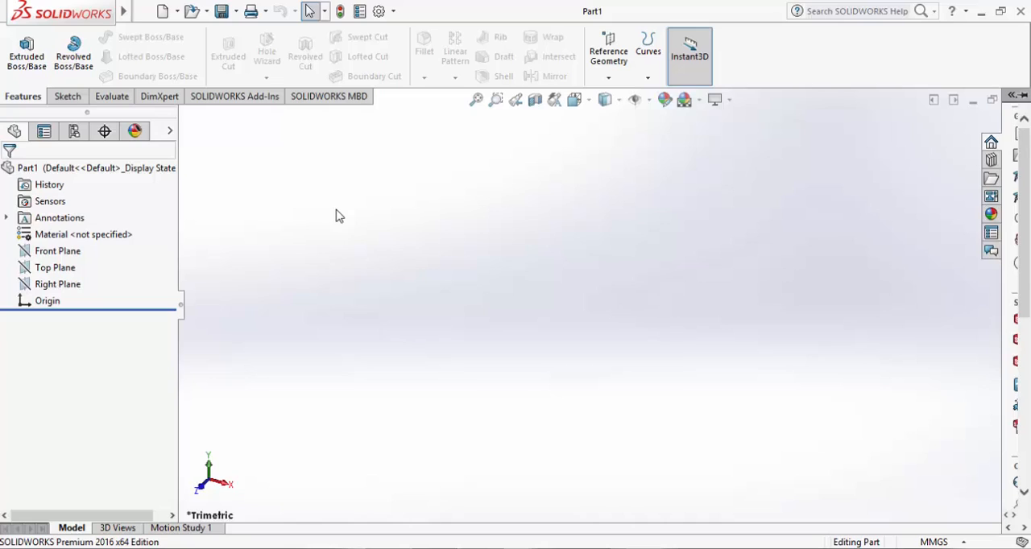
Start a sketch on the Front Plane
click(68, 96)
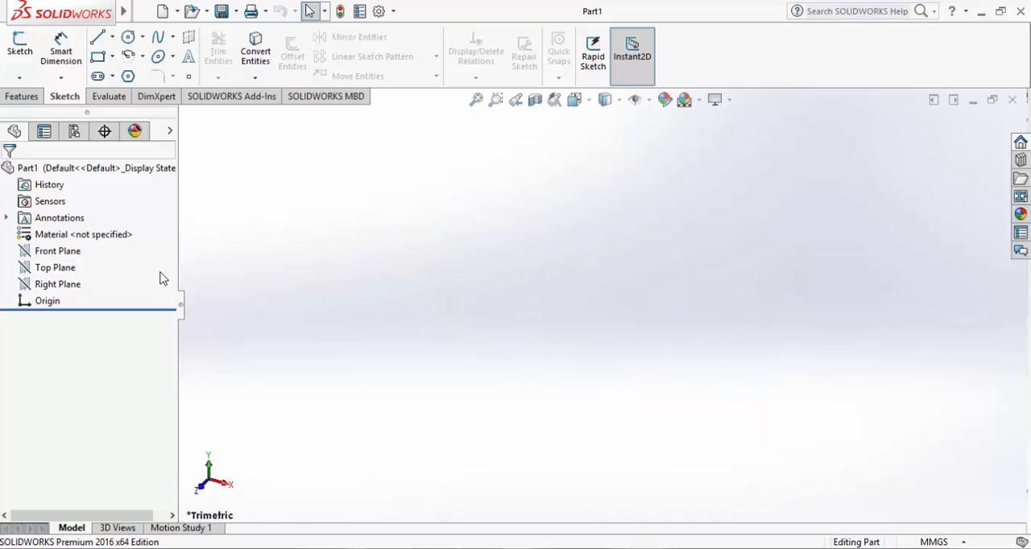
click(78, 255)
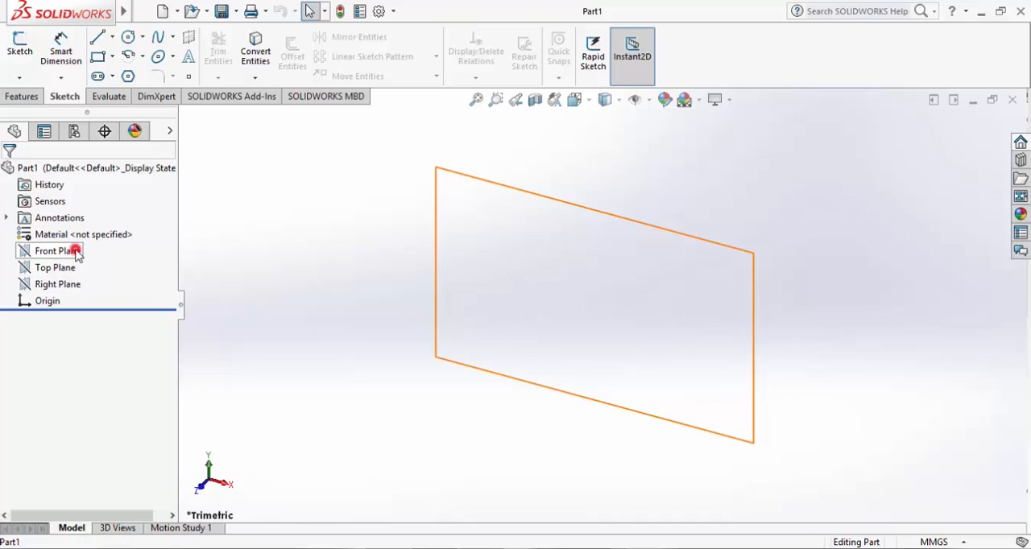
click(19, 44)
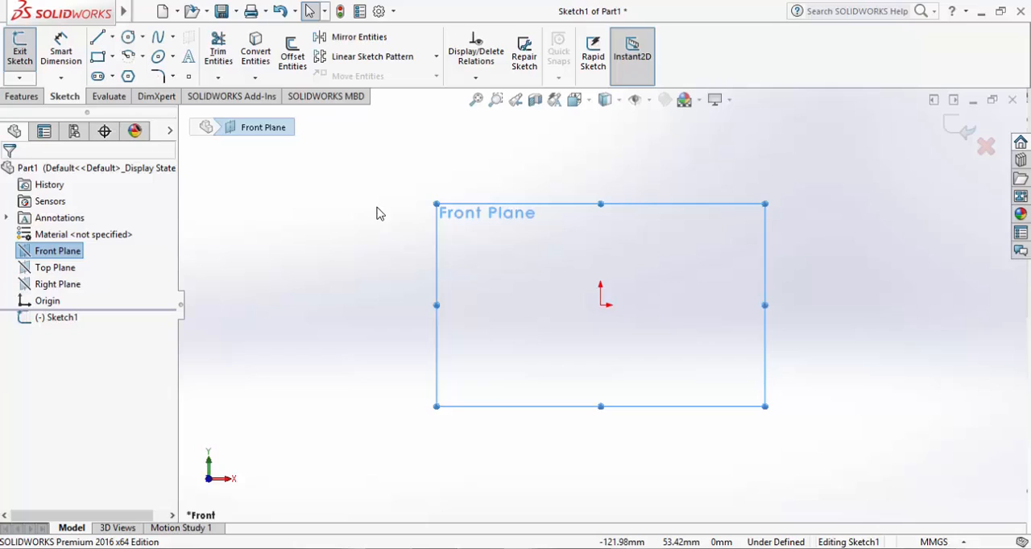
Sketch a corner rectangle about 171 mm wide and 96 mm high around the origin
click(97, 59)
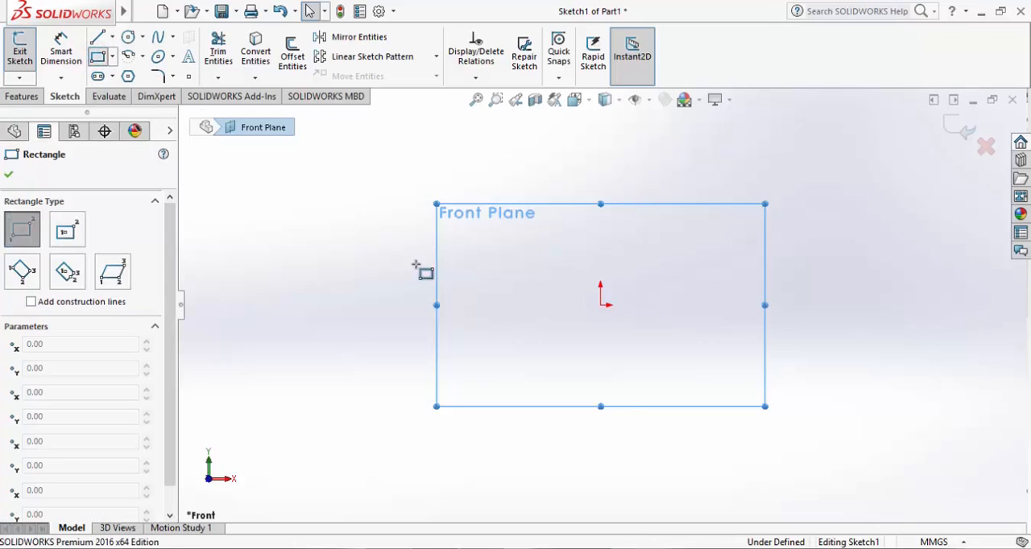
click(456, 218)
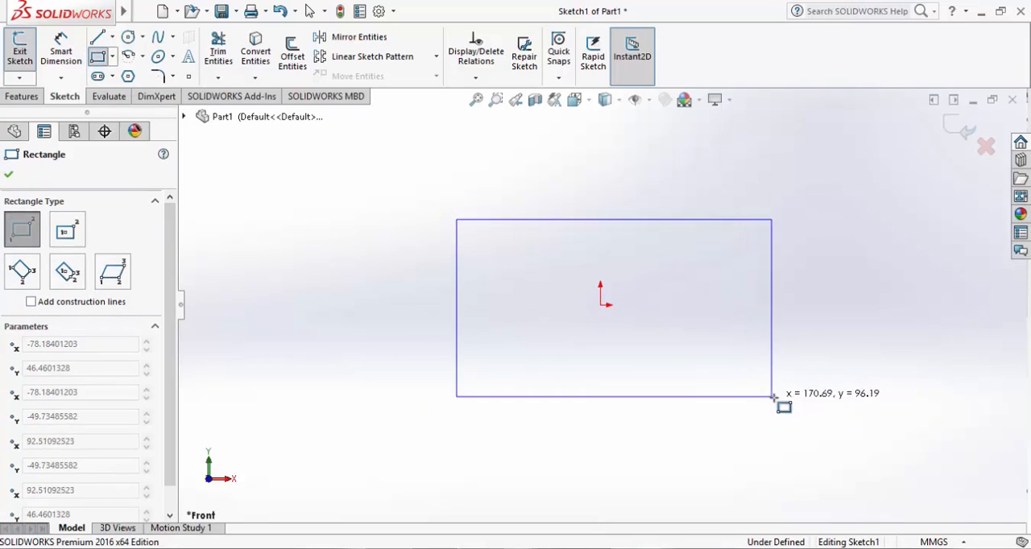
click(772, 396)
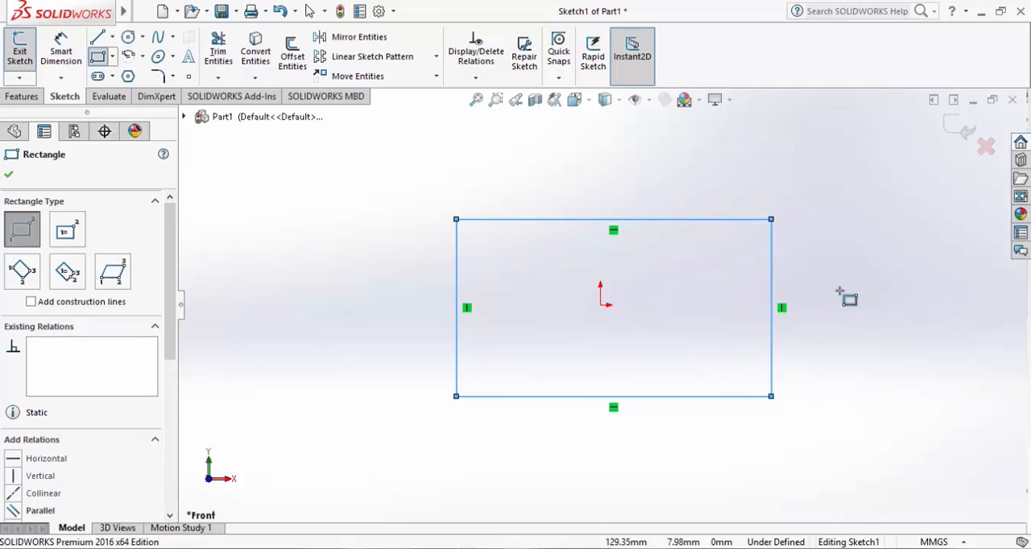
key(Escape)
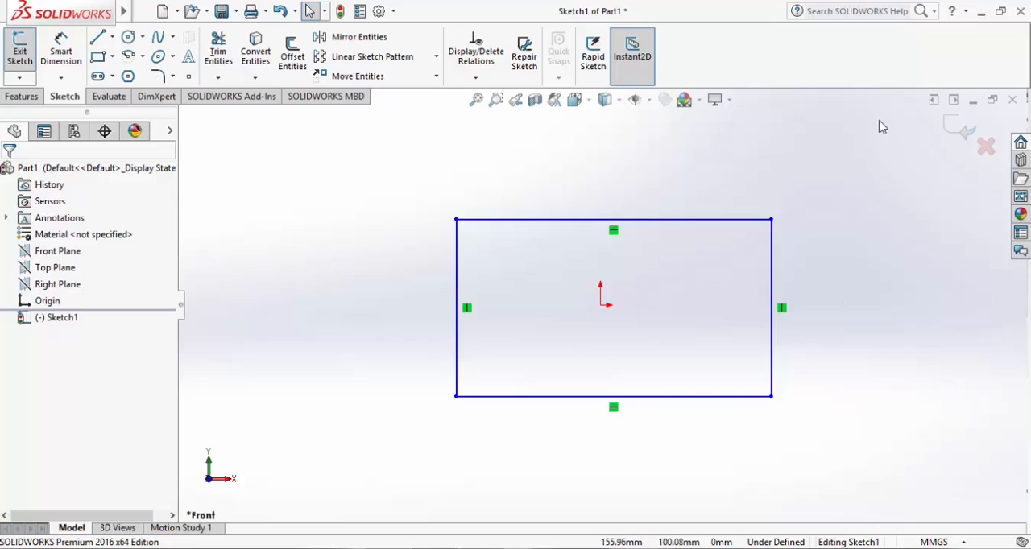
Stretch the rectangle's top edge, right edge and lower-left corner outward to about 303 mm wide and 134 mm high
drag(668, 218, 681, 165)
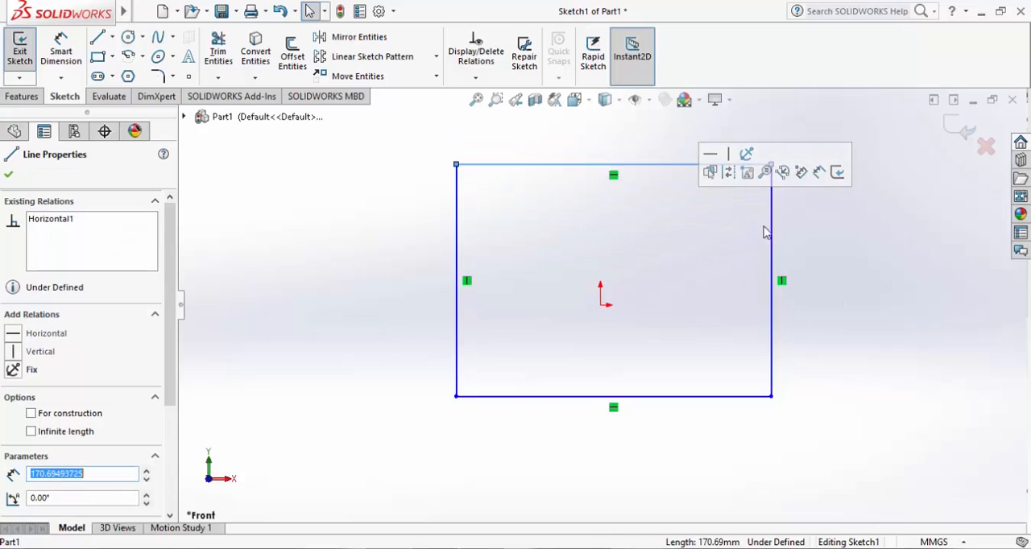
drag(771, 231, 905, 233)
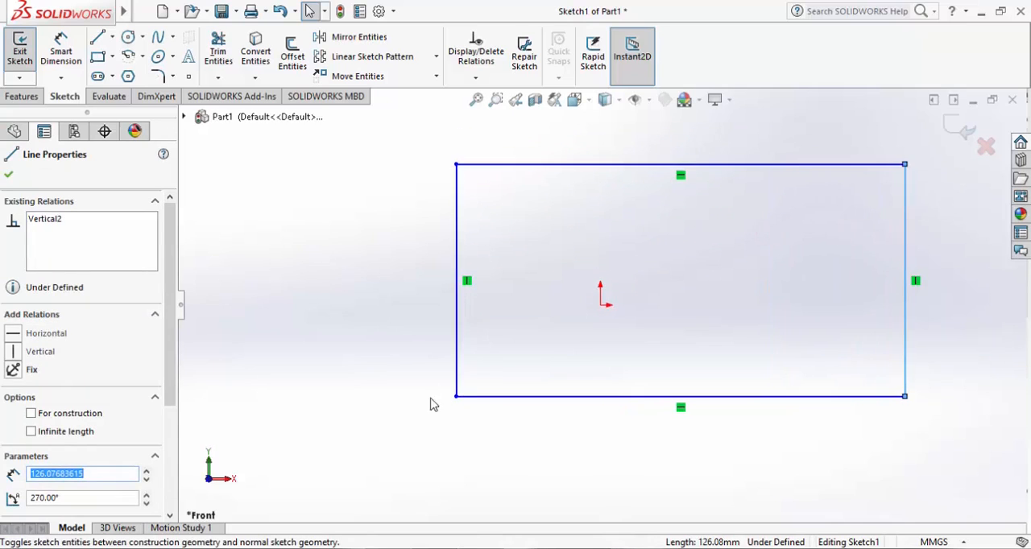
drag(456, 396, 344, 410)
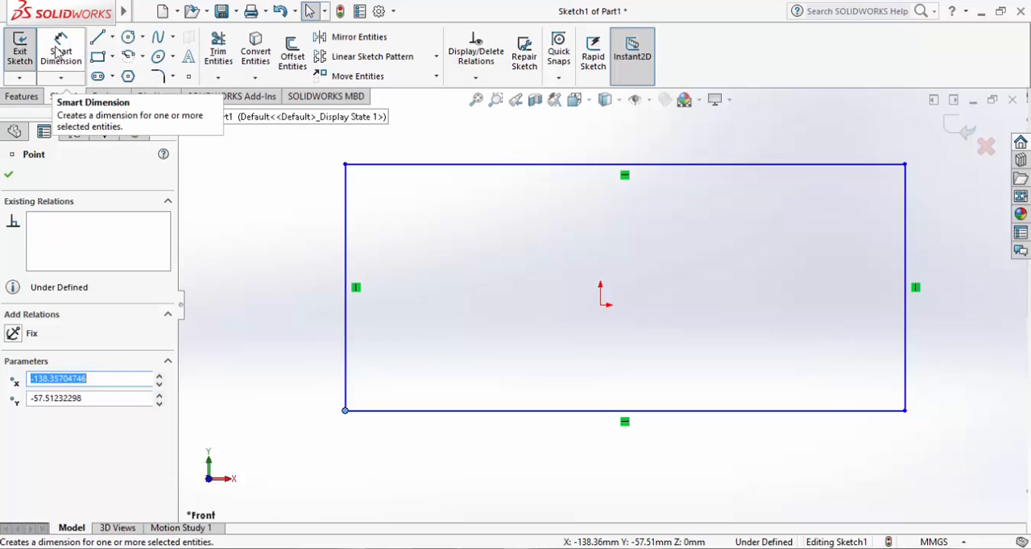
Add a dimension between the rectangle's lower-left corner and top edge, starting from the Horizontal Dimension tool
click(63, 78)
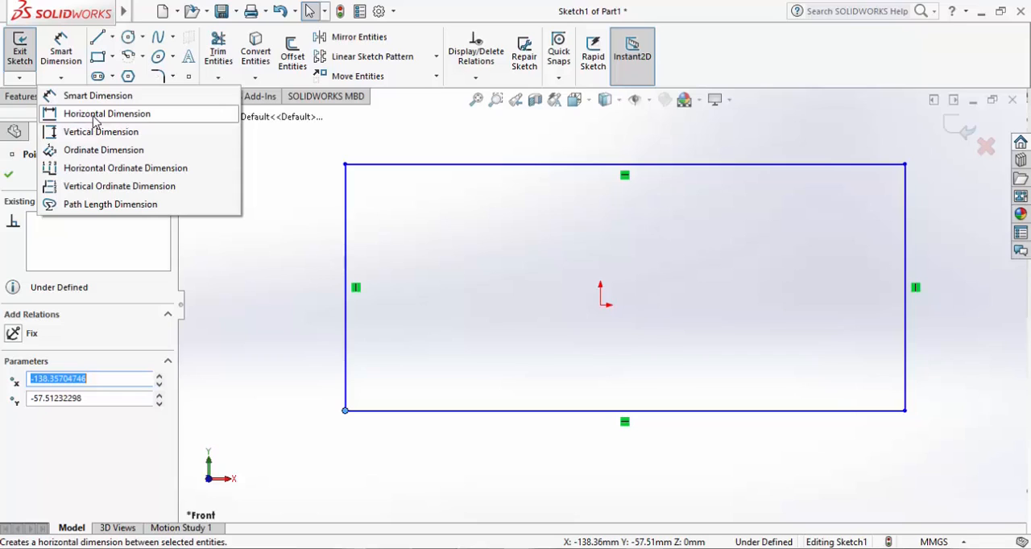
click(95, 118)
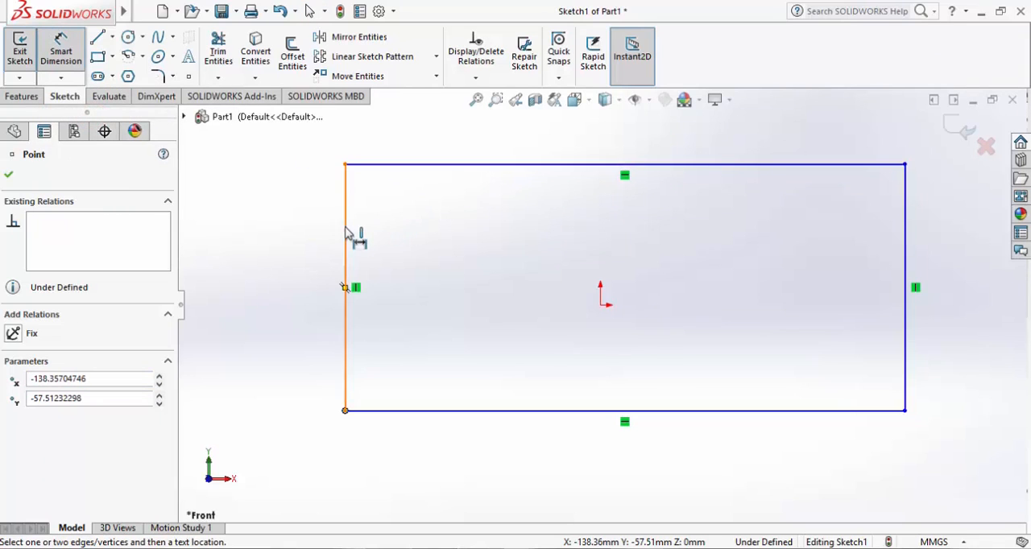
click(410, 165)
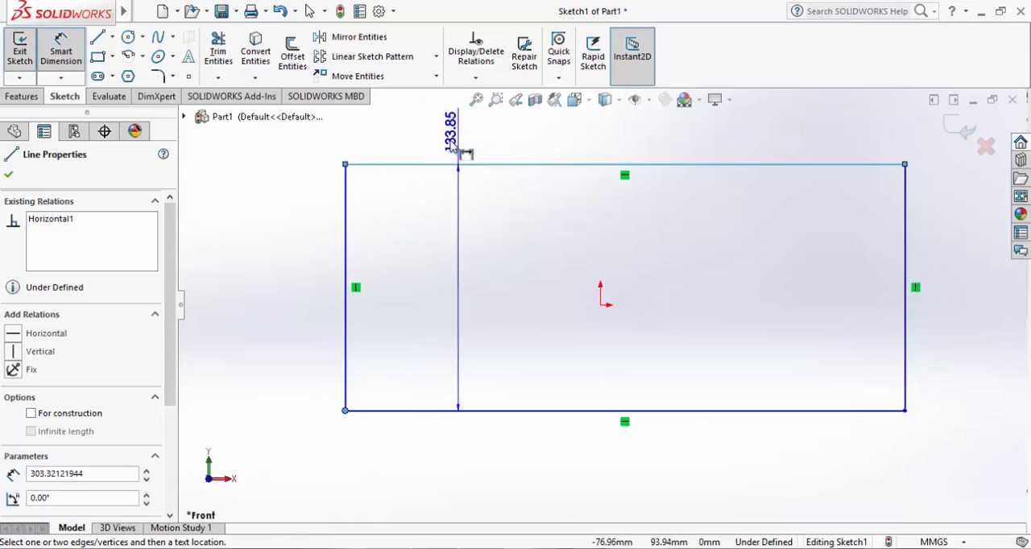
click(312, 233)
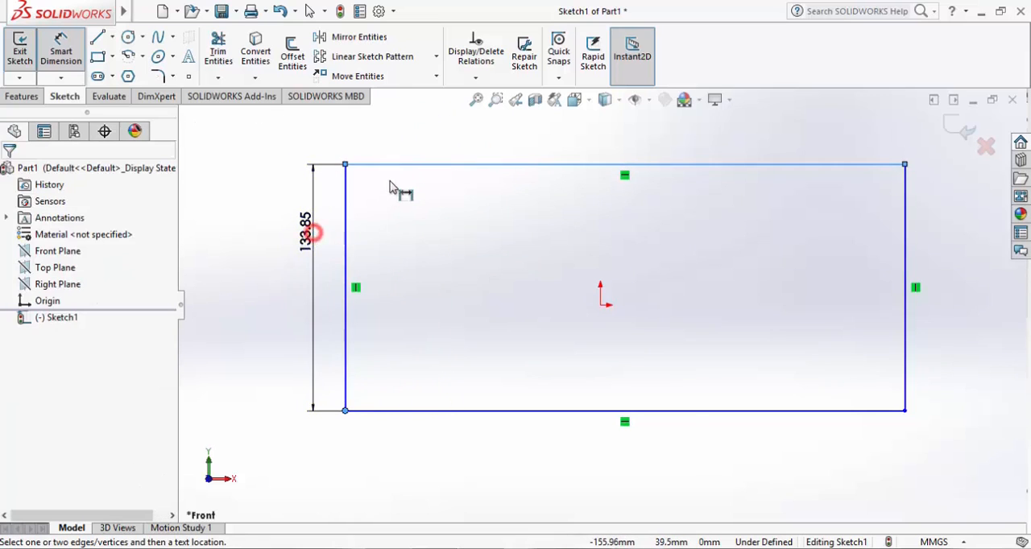
click(418, 165)
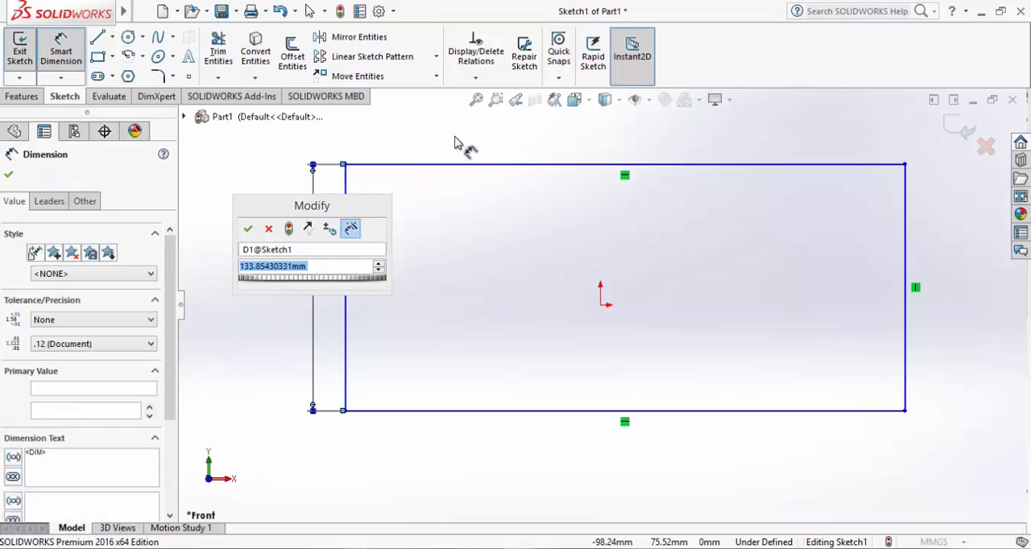
click(249, 229)
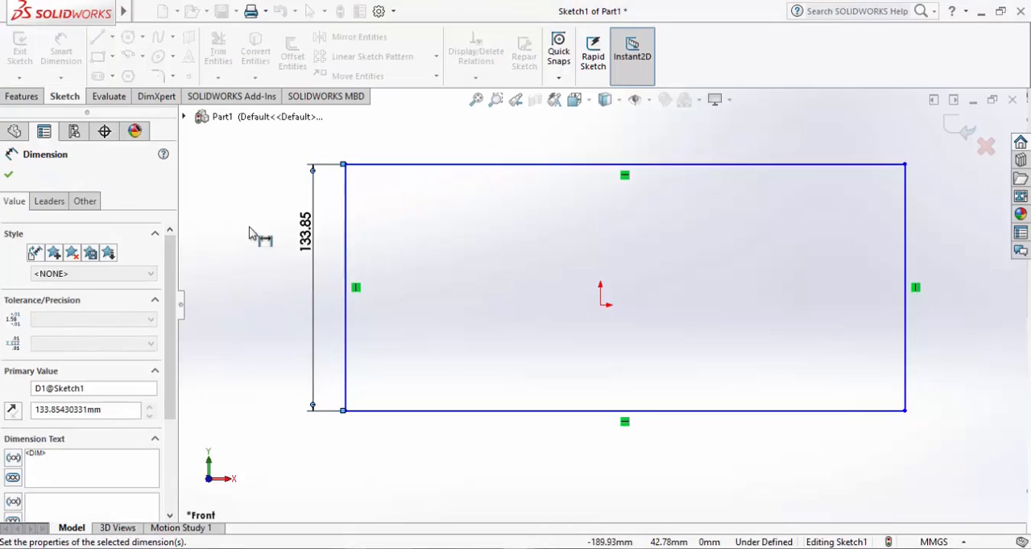
Leave the dimension tool and delete the dimension beside the rectangle's left edge
click(307, 221)
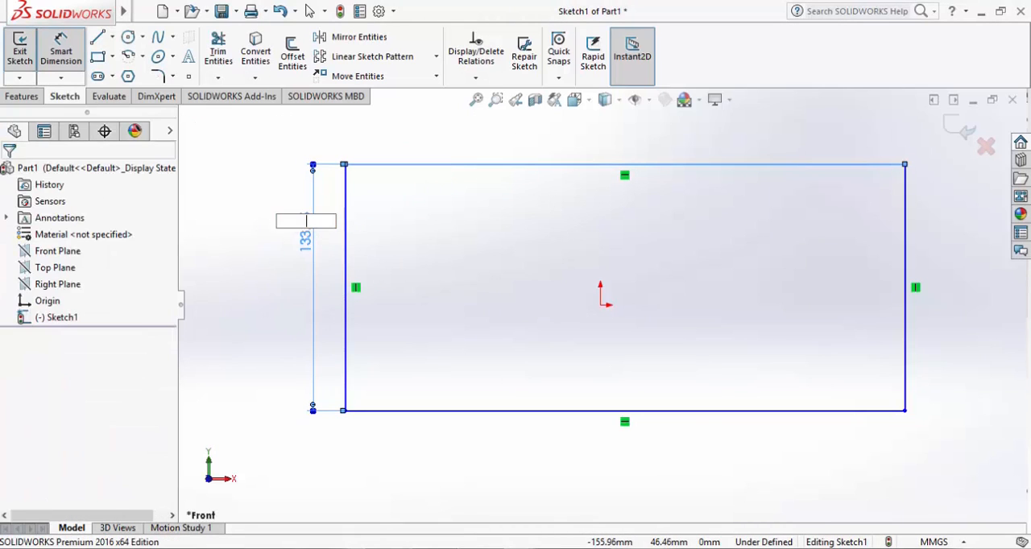
key(Escape)
key(Escape)
click(314, 199)
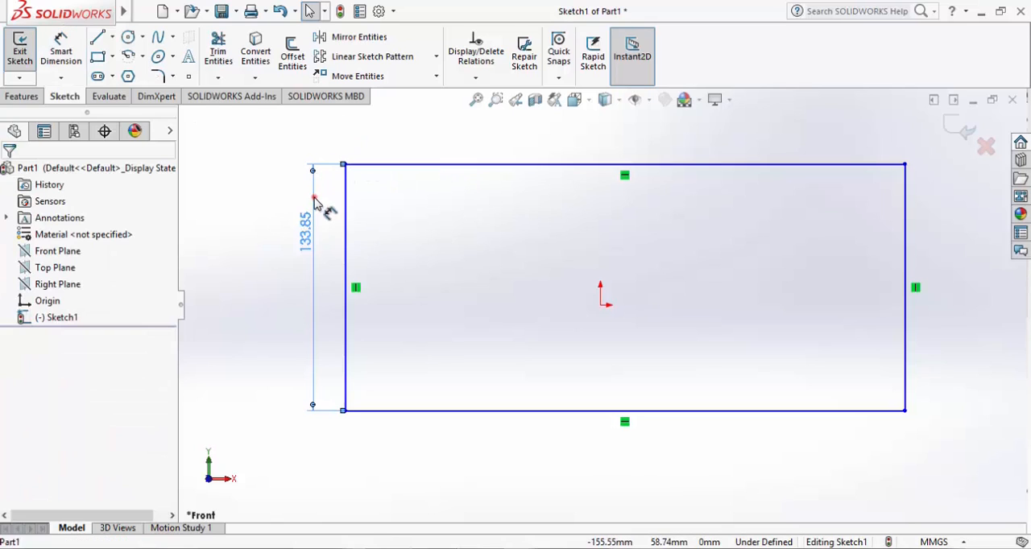
key(Delete)
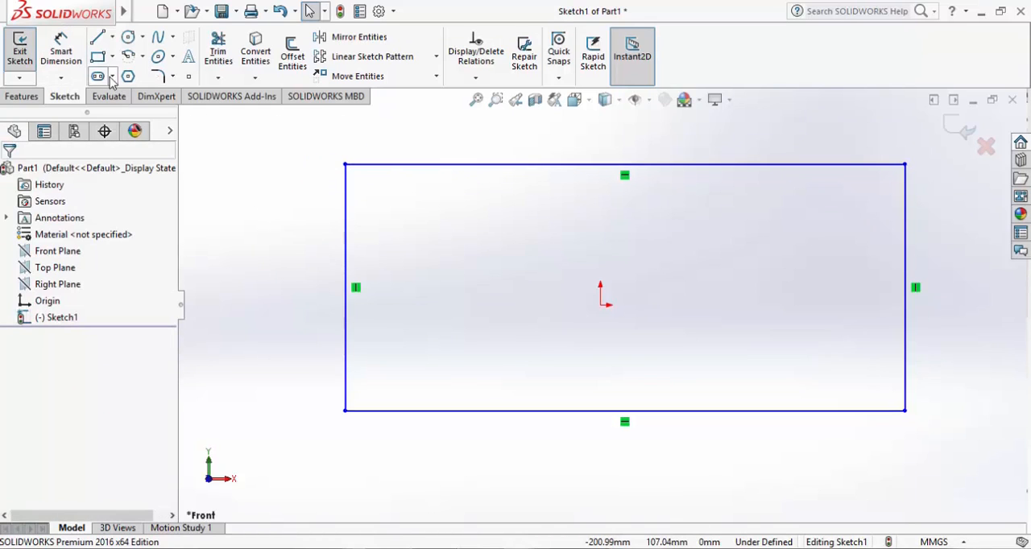
Dimension the rectangle's left edge with Smart Dimension, keeping its length as drawn
click(67, 50)
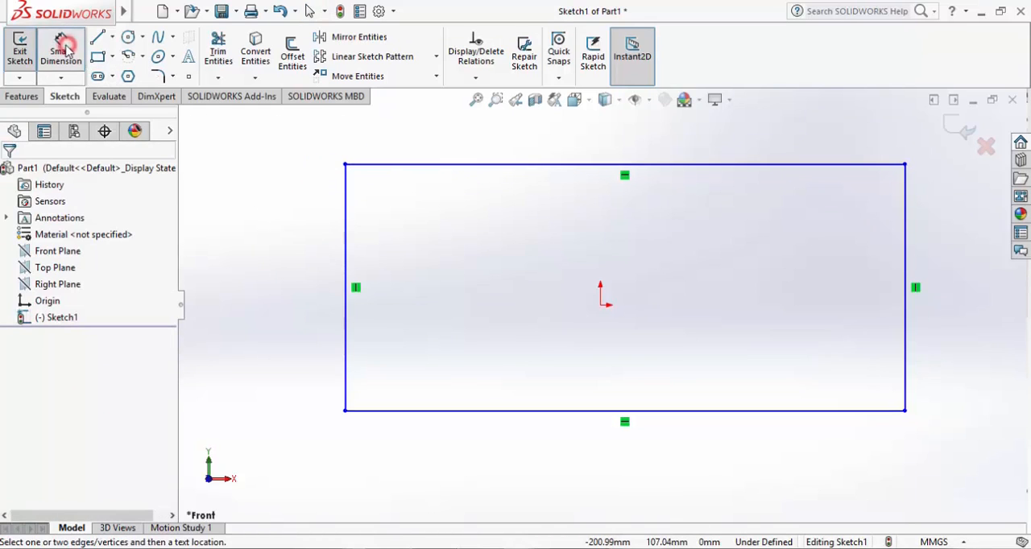
click(347, 239)
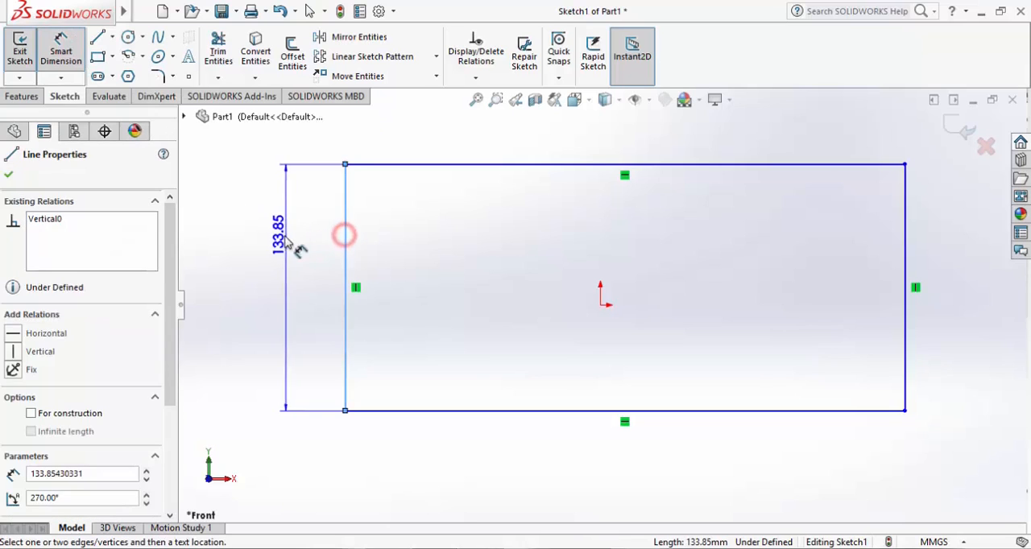
click(304, 245)
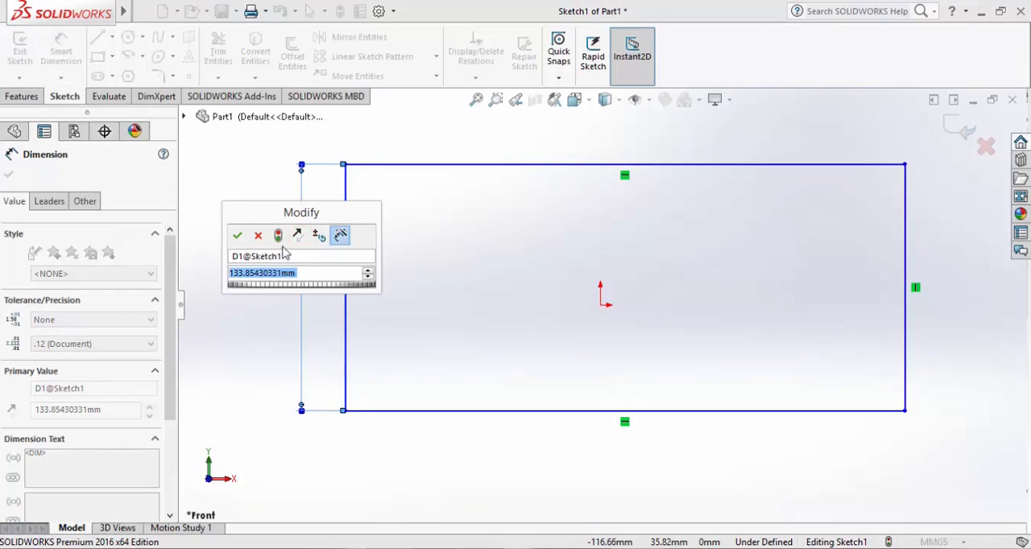
click(239, 235)
Dimension the rectangle's top edge and set its length to 400 mm
click(545, 164)
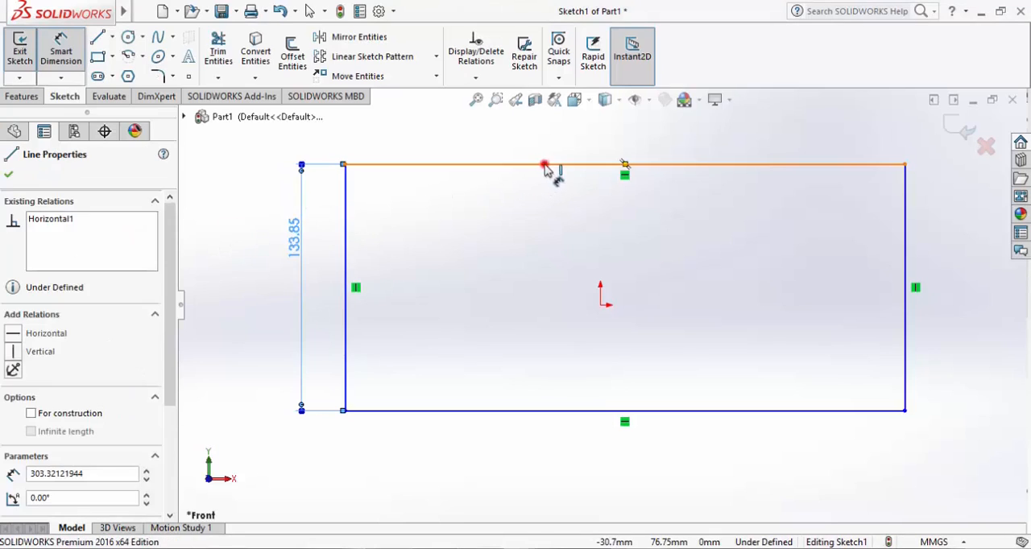
click(548, 137)
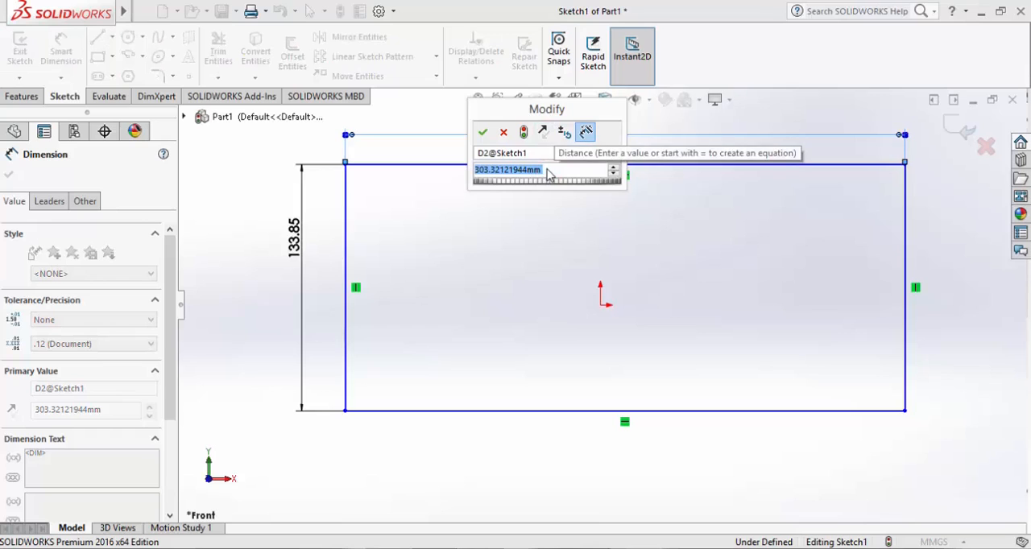
text(400)
key(Return)
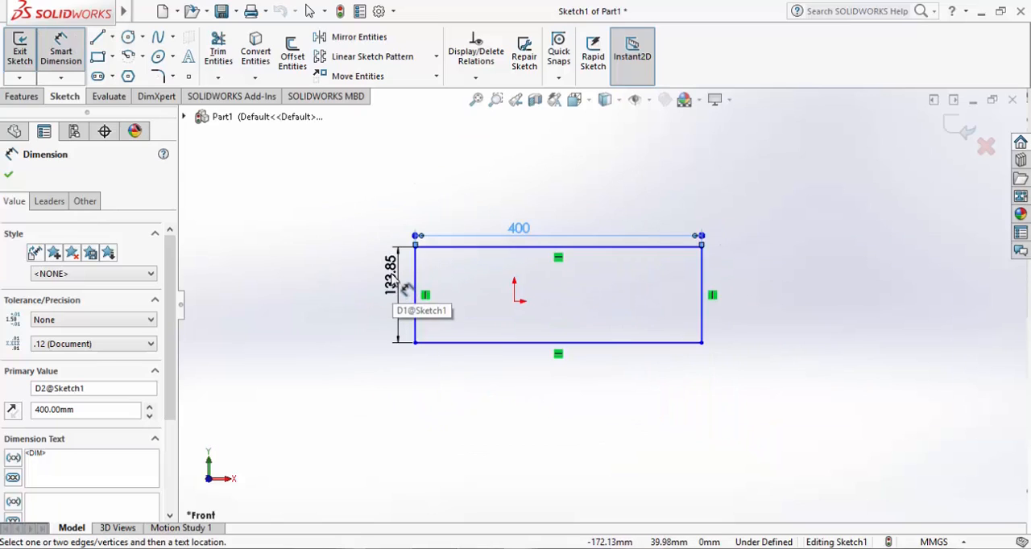
Set the rectangle's height dimension to 150 mm
key(Escape)
click(390, 276)
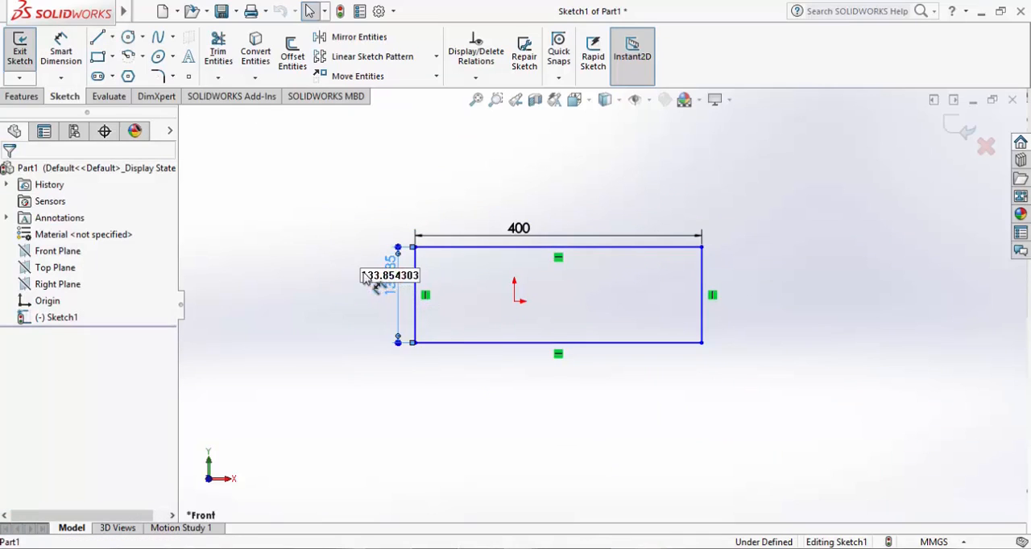
drag(361, 275, 433, 282)
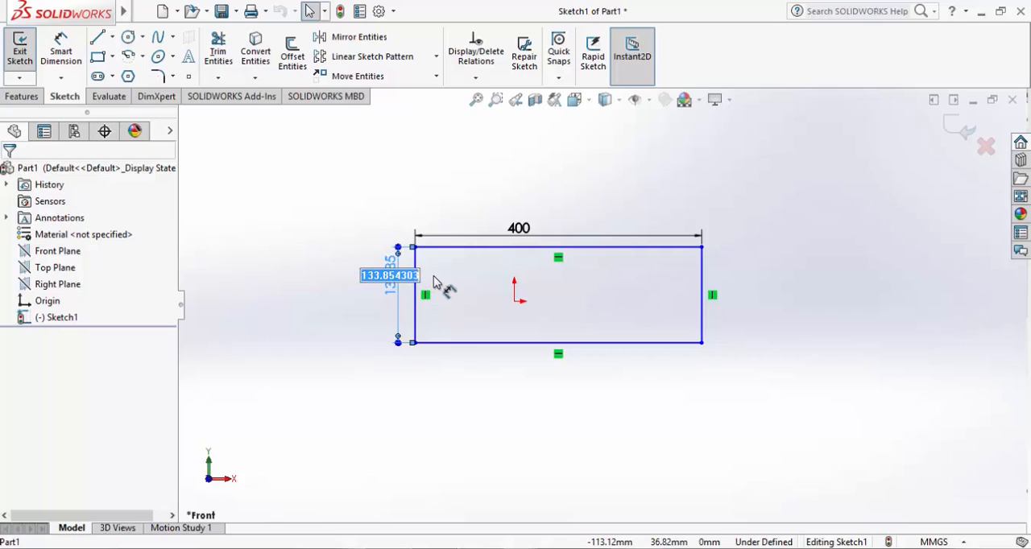
text(100)
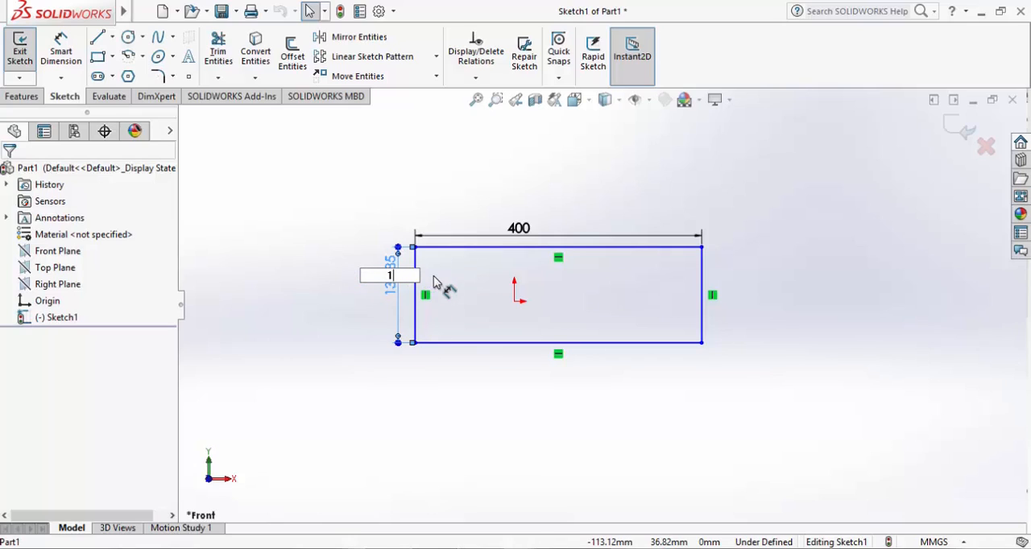
key(Return)
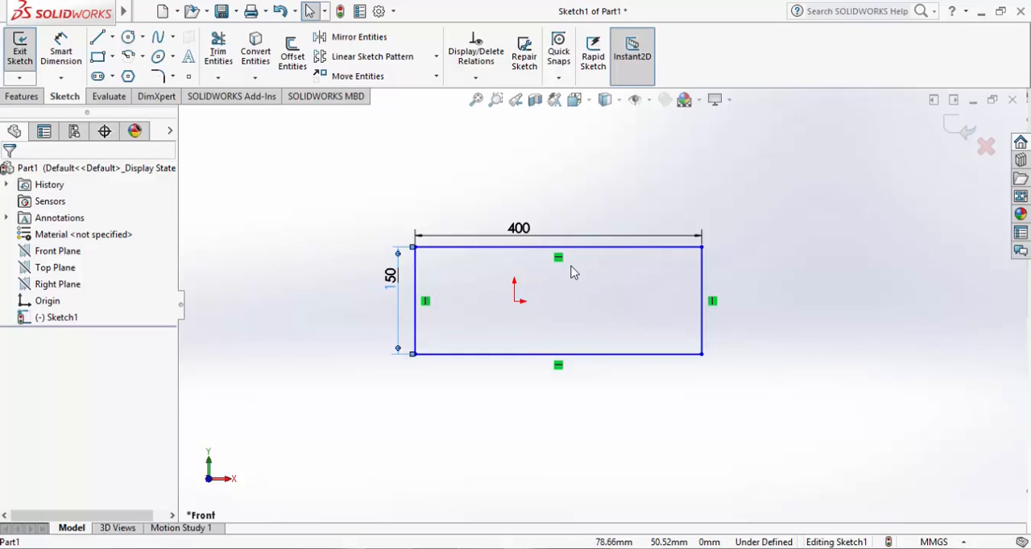
click(524, 179)
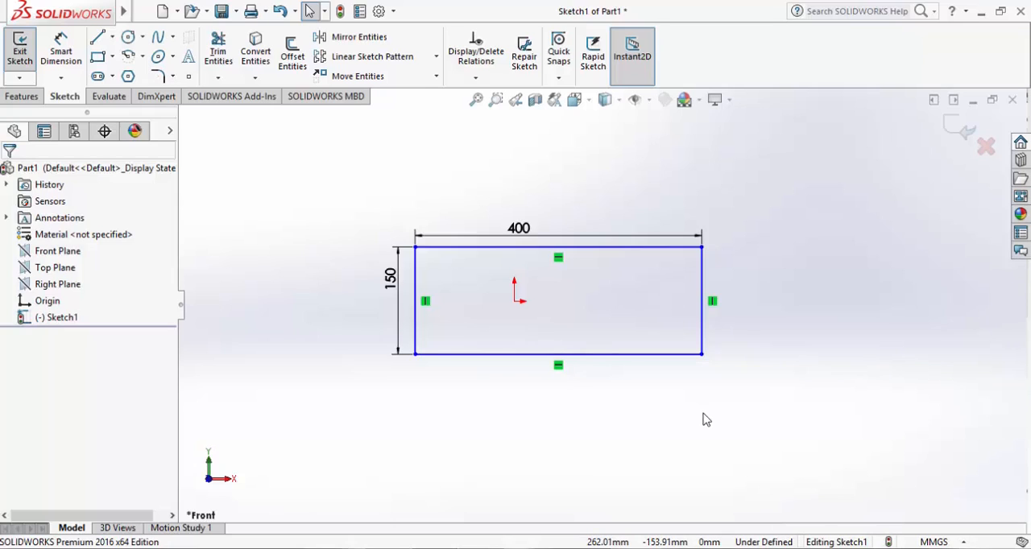
Draw a vertical centerline from the midpoint of the rectangle's top edge to the midpoint of its bottom edge
click(114, 38)
click(121, 72)
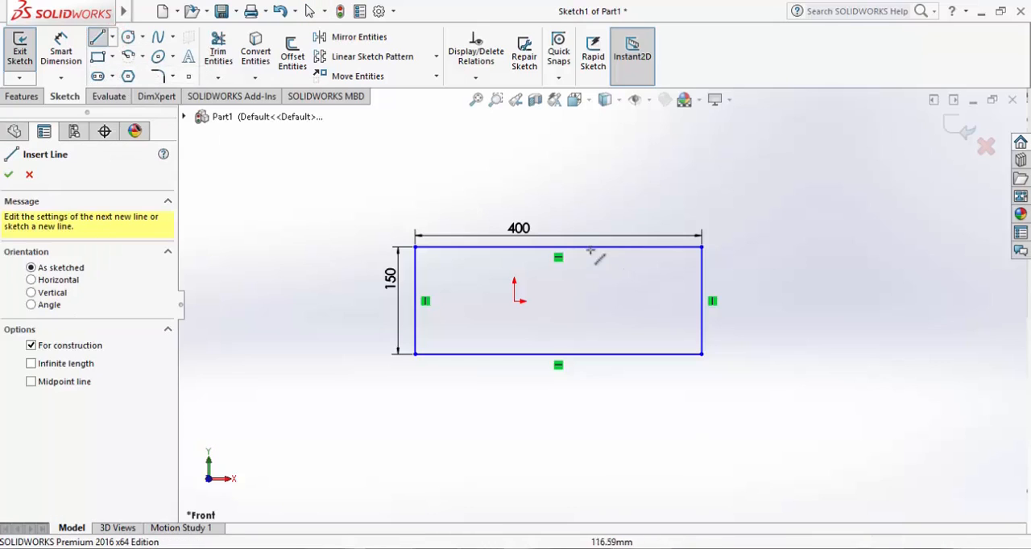
click(557, 247)
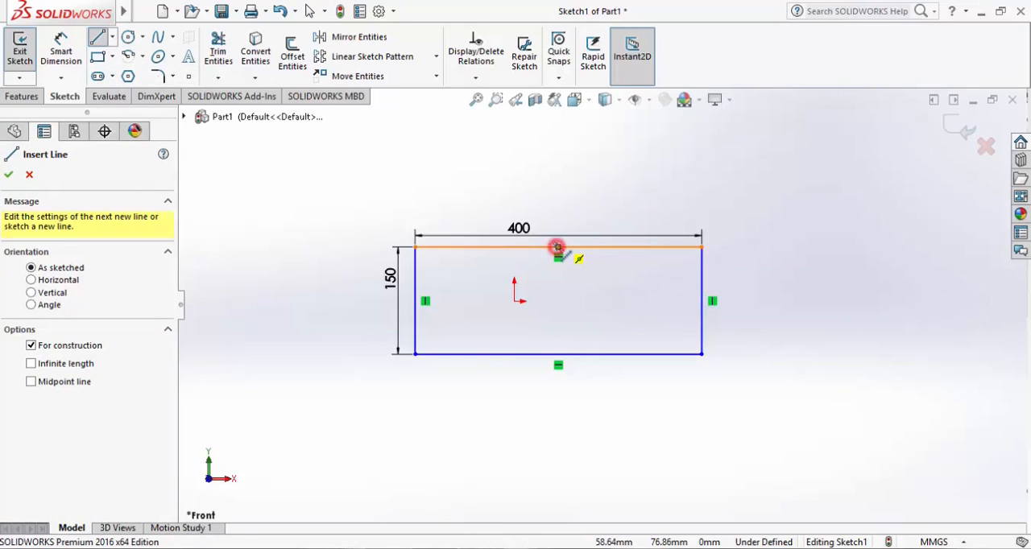
click(558, 353)
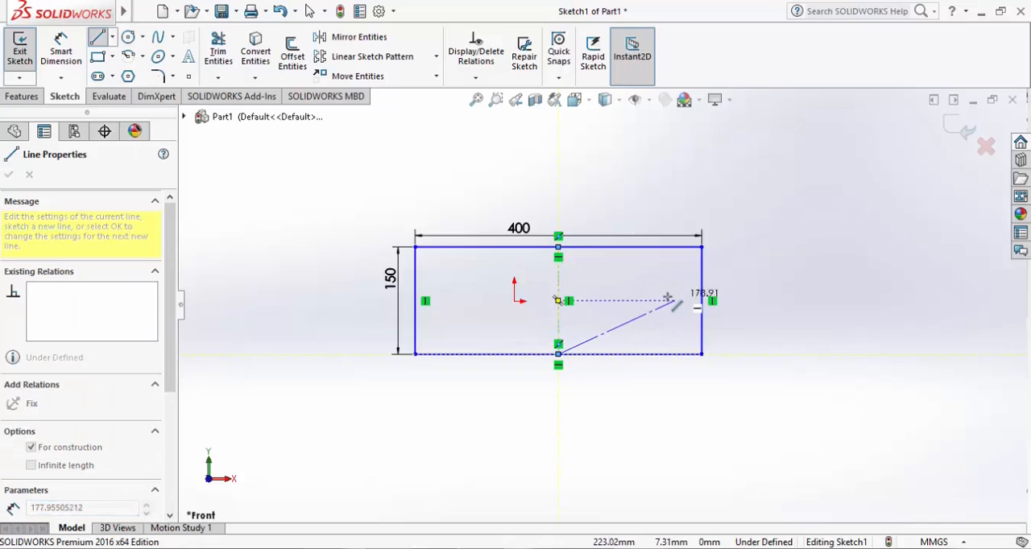
key(space)
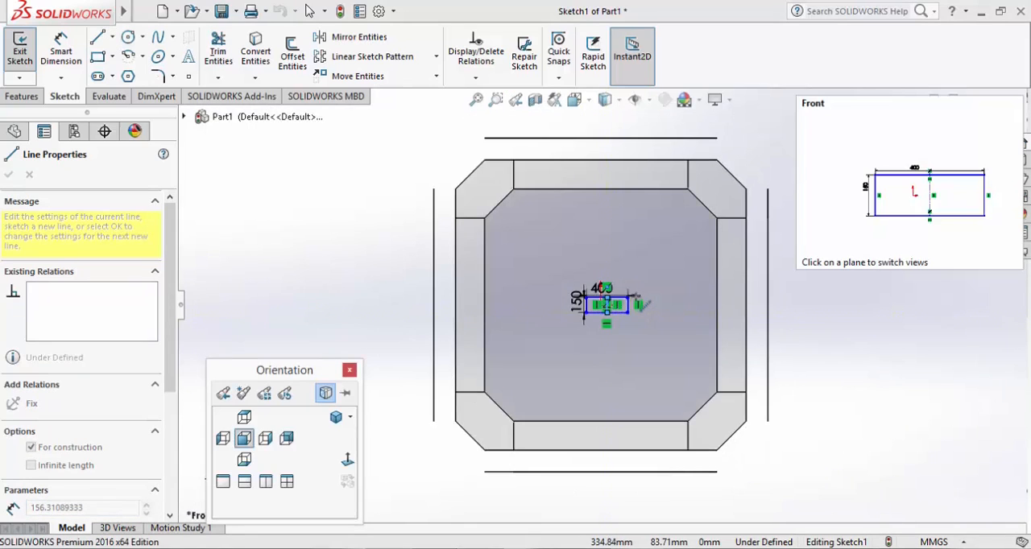
click(636, 303)
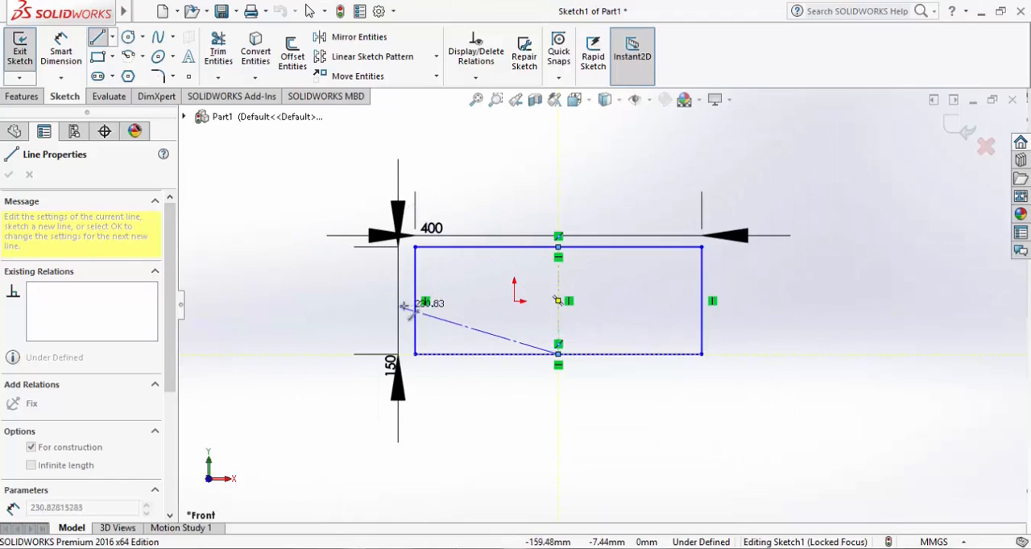
key(Escape)
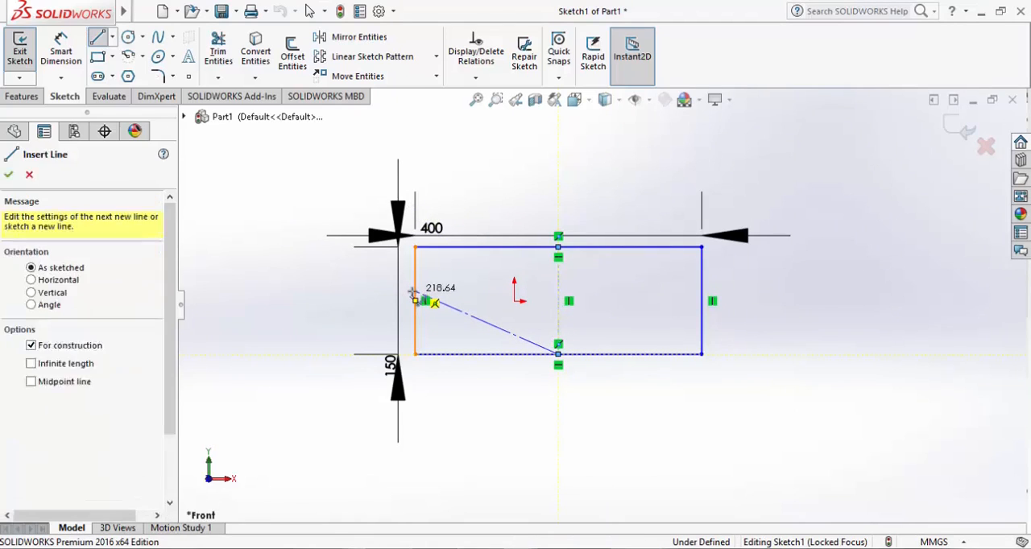
key(Escape)
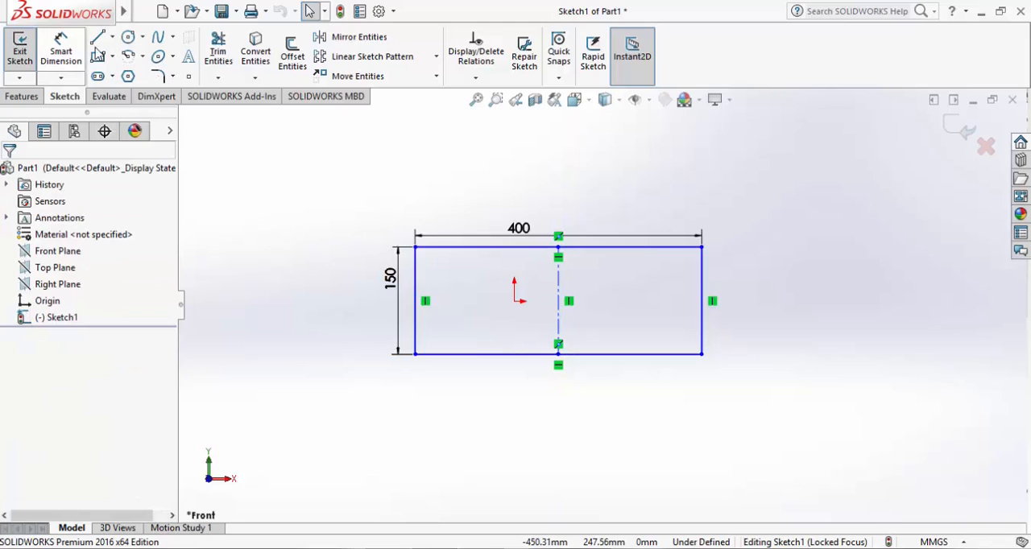
Draw a horizontal centerline between the midpoints of the rectangle's left and right edges
click(112, 37)
click(128, 80)
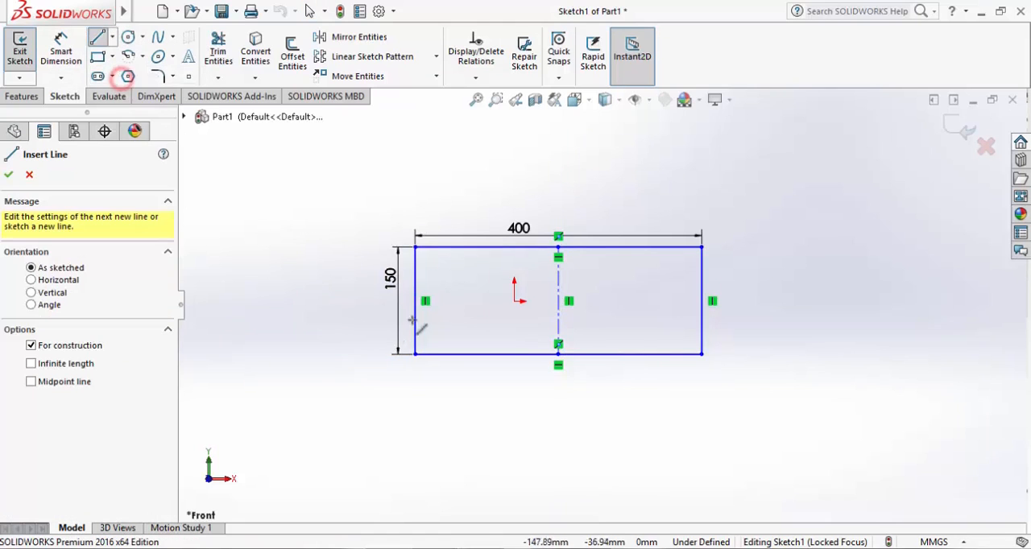
click(415, 300)
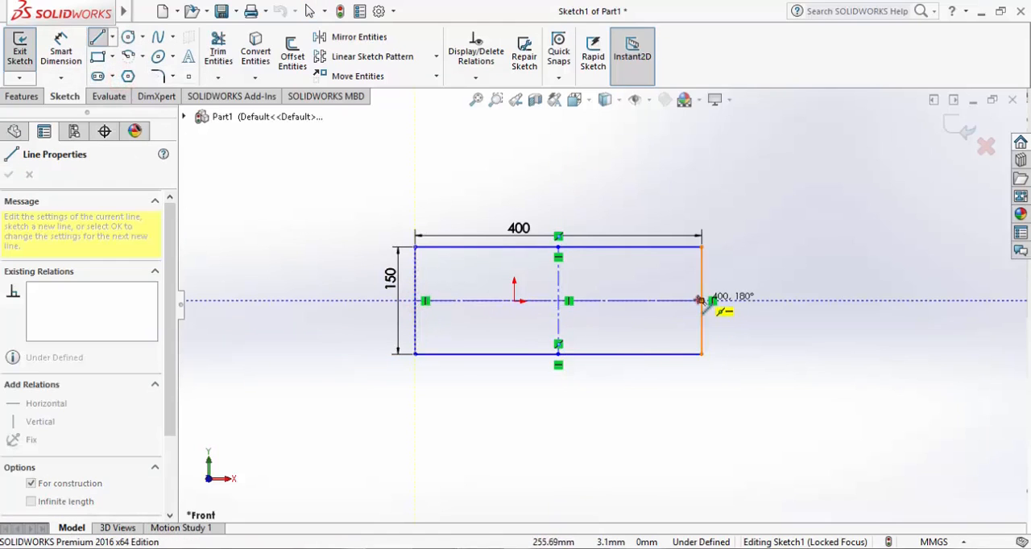
click(702, 300)
key(Escape)
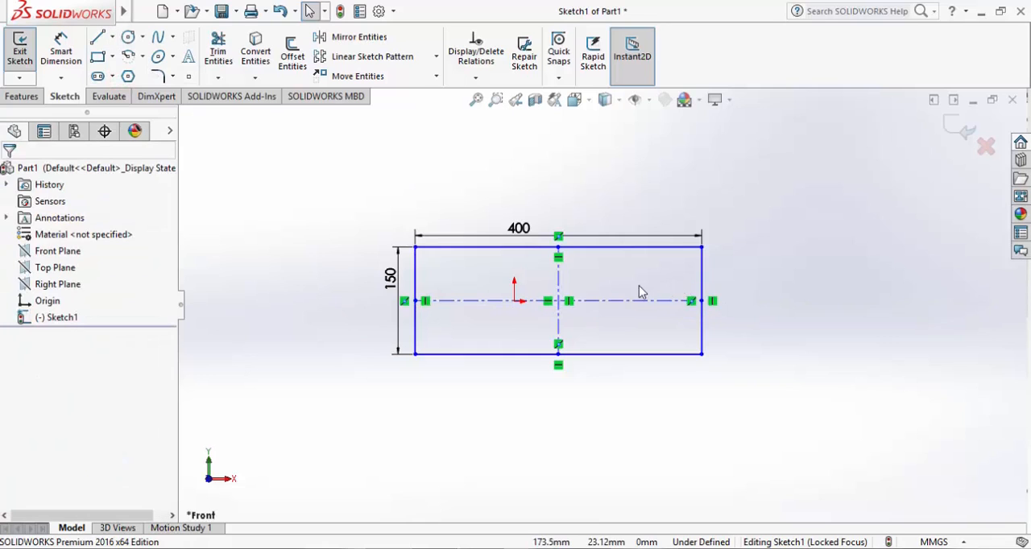
Add a Coincident relation between the midpoint of the vertical centerline and the sketch origin
scroll(587, 299, up, 2)
scroll(575, 315, down, 4)
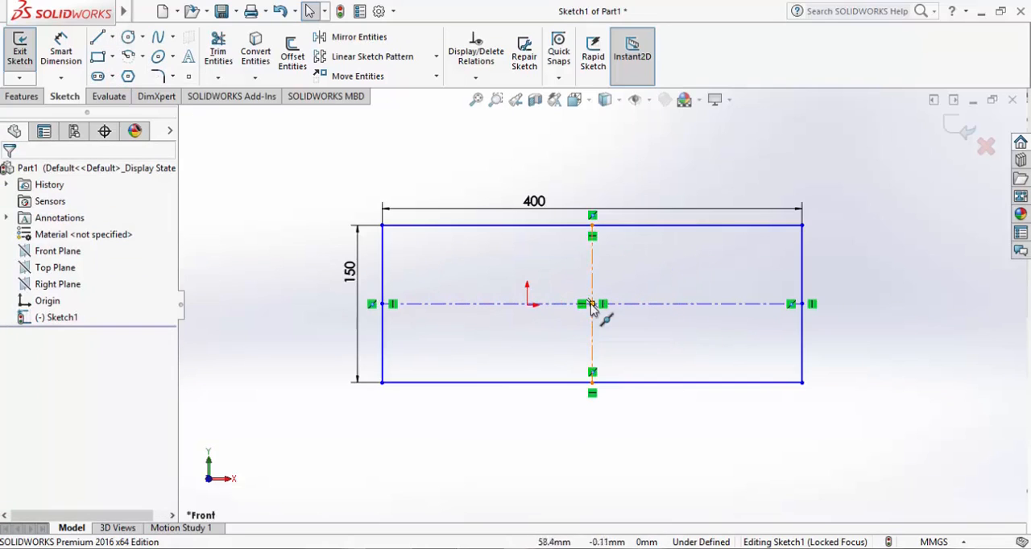
click(593, 310)
right_click(594, 306)
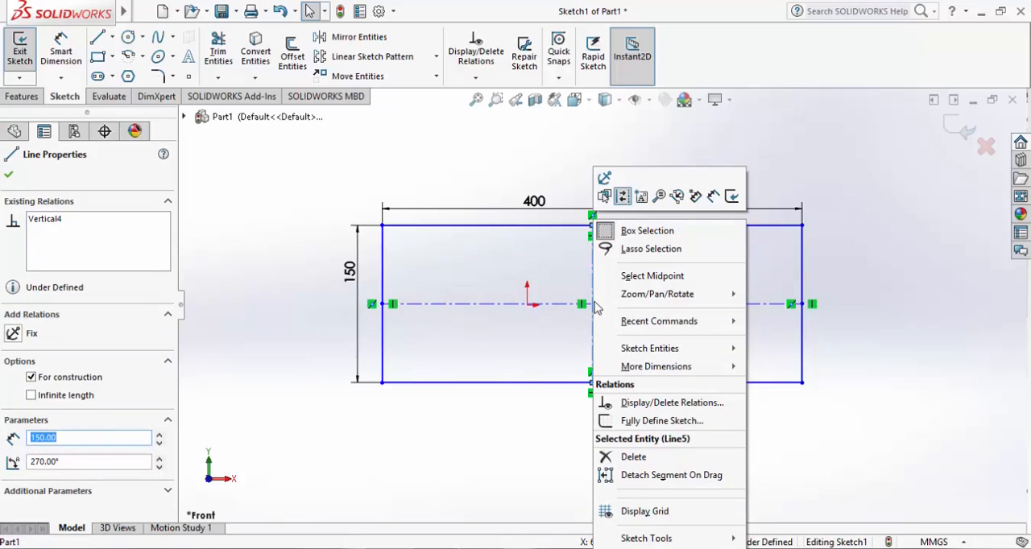
key(Escape)
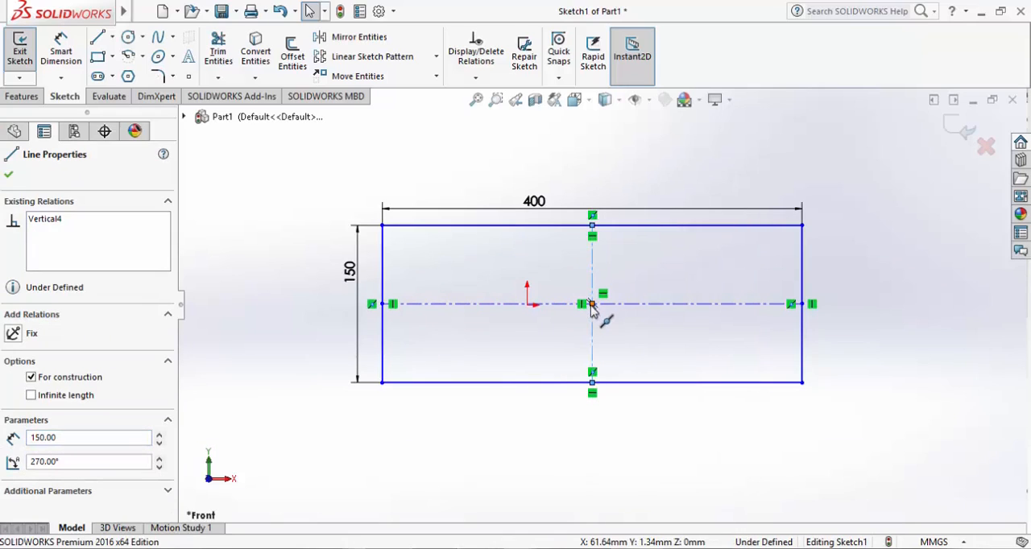
click(592, 305)
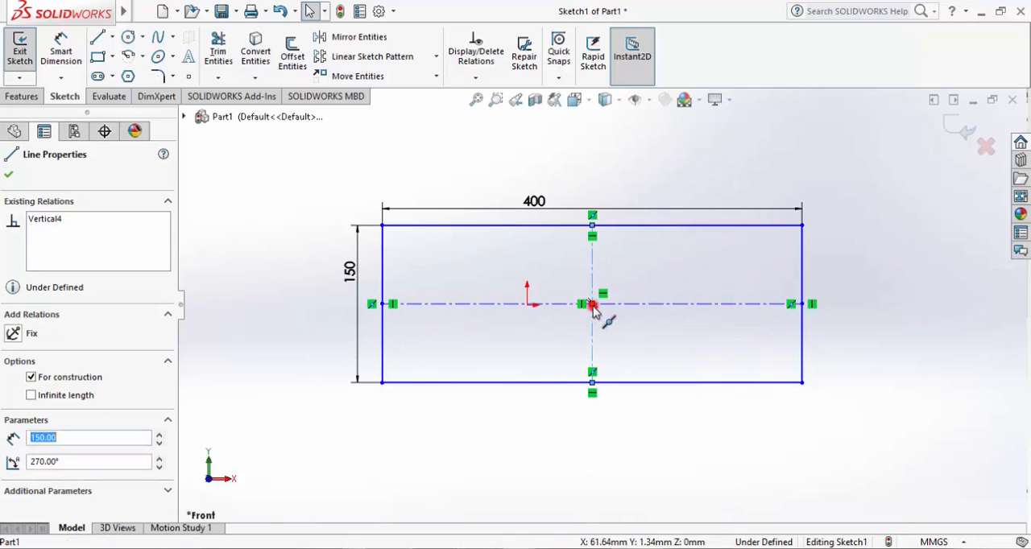
ctrl+click(528, 306)
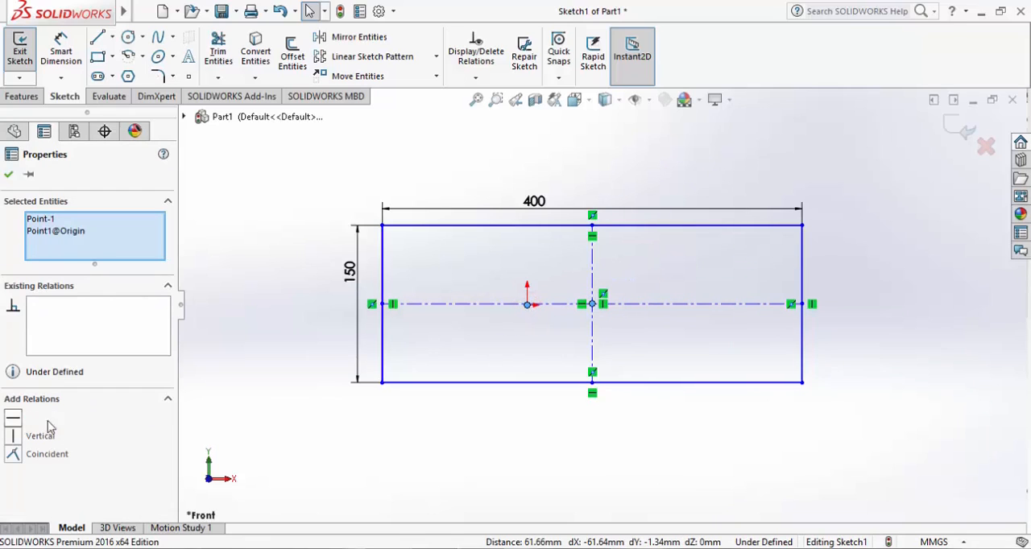
click(40, 453)
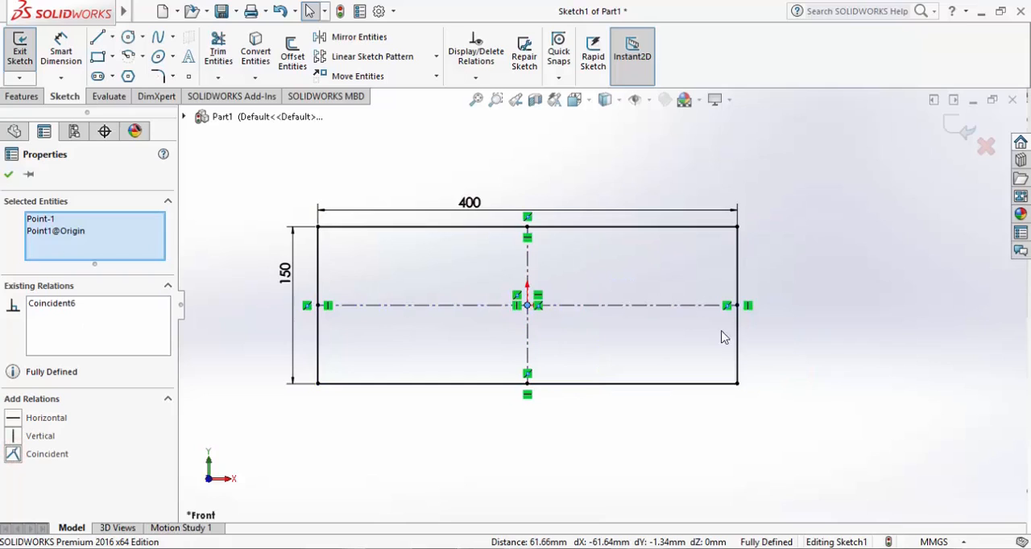
Undo the Coincident relation and the horizontal centerline, and delete the vertical centerline
key(ctrl+z)
key(ctrl+z)
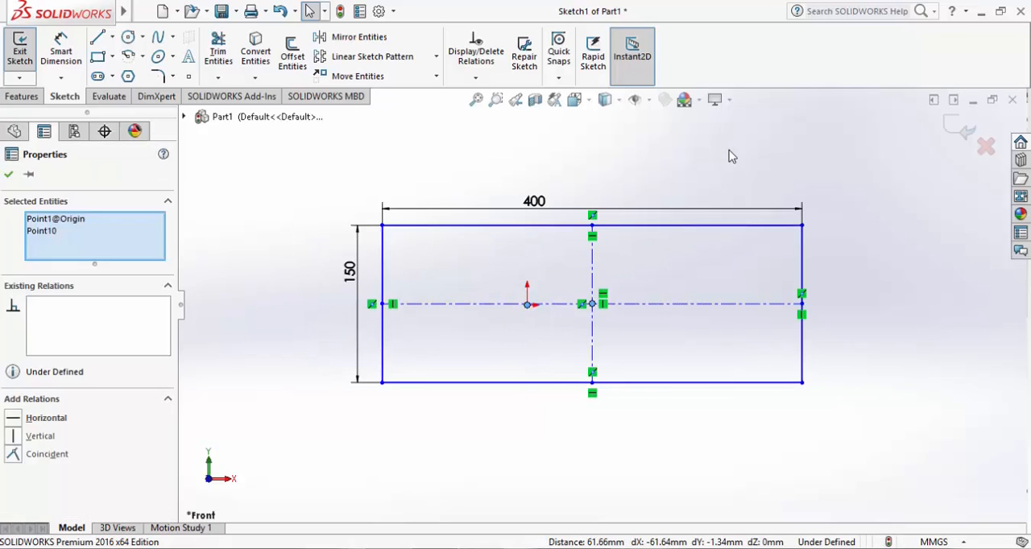
click(593, 271)
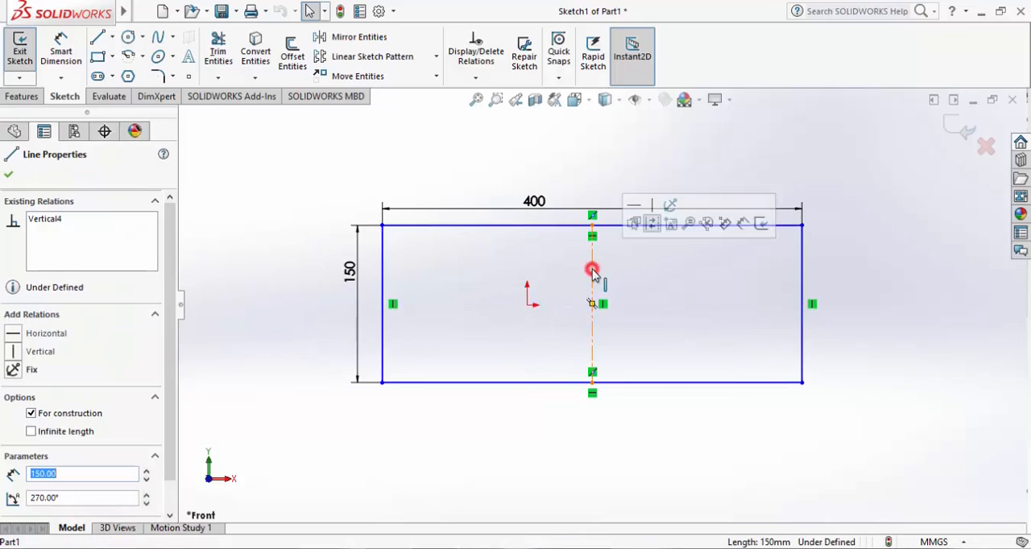
key(Delete)
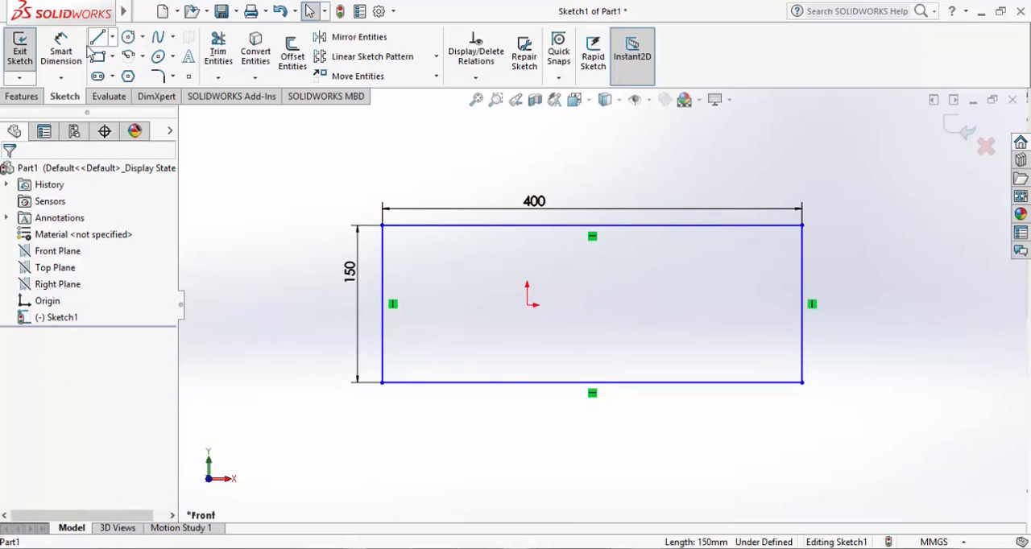
Dimension the distance from the origin to the rectangle's top edge with Smart Dimension and set it to 150/2
click(62, 50)
click(528, 306)
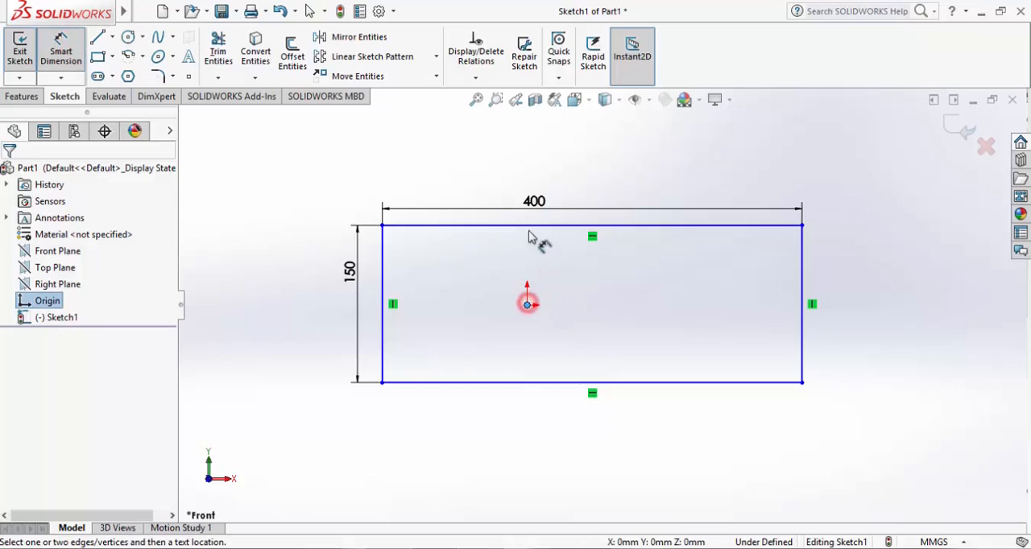
click(538, 227)
click(606, 277)
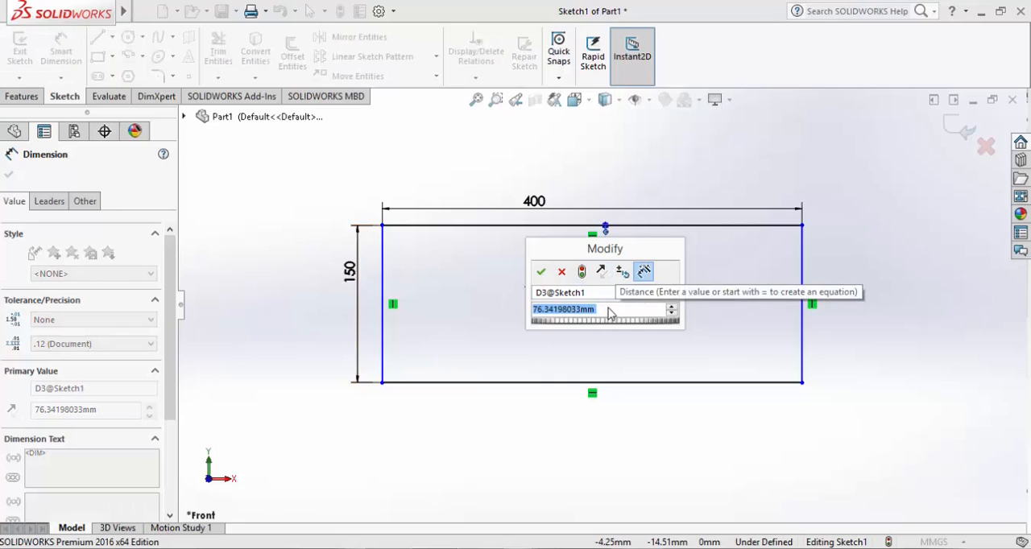
text(150)
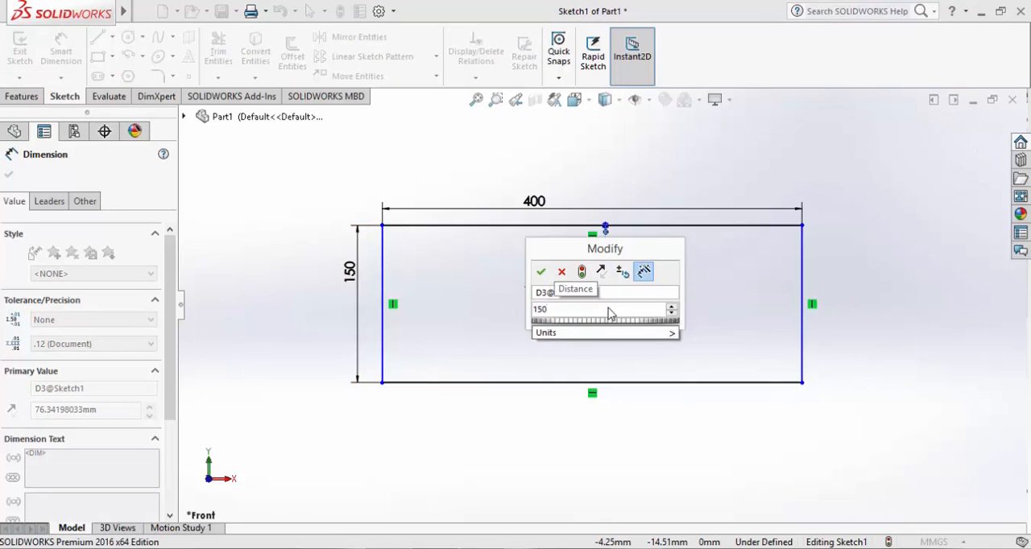
text(/2)
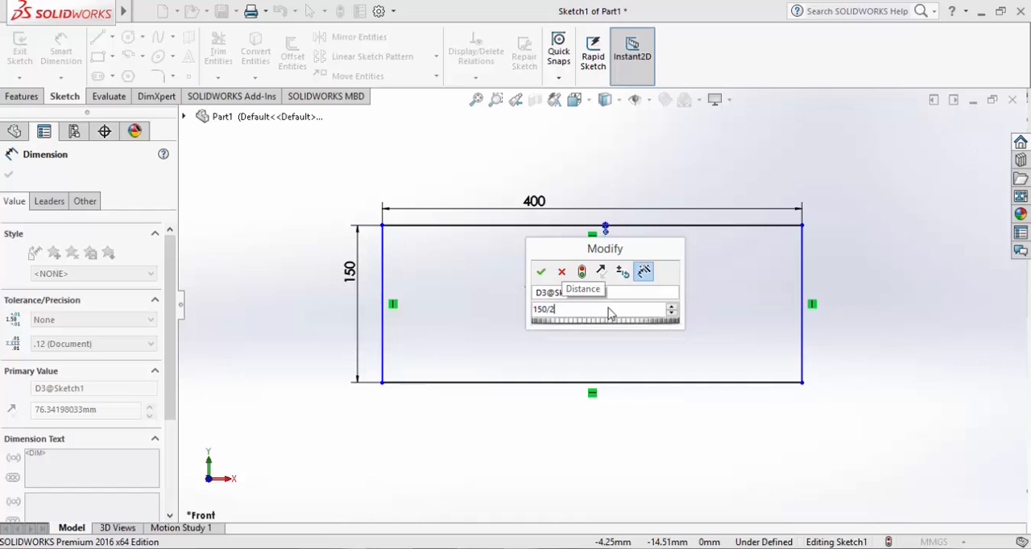
key(Return)
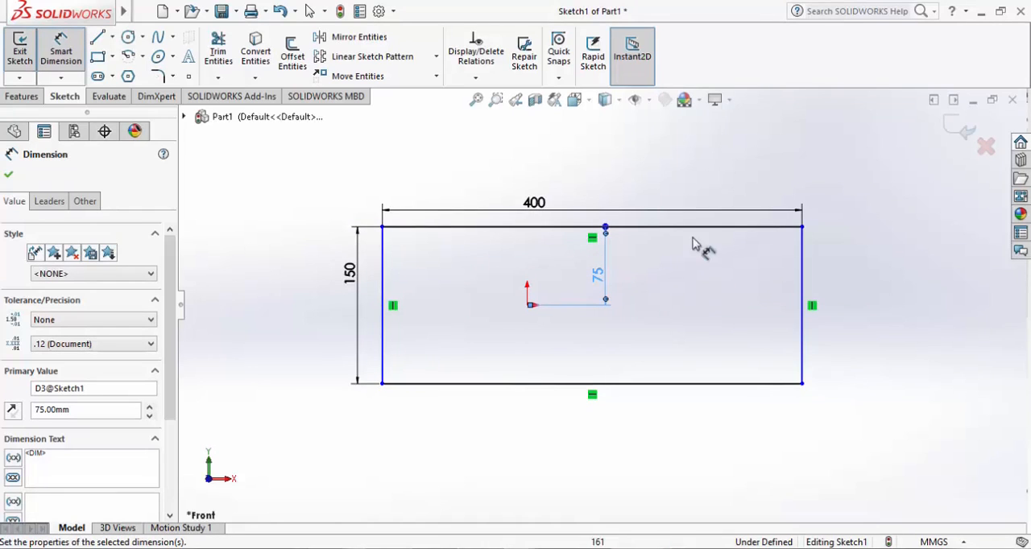
key(Escape)
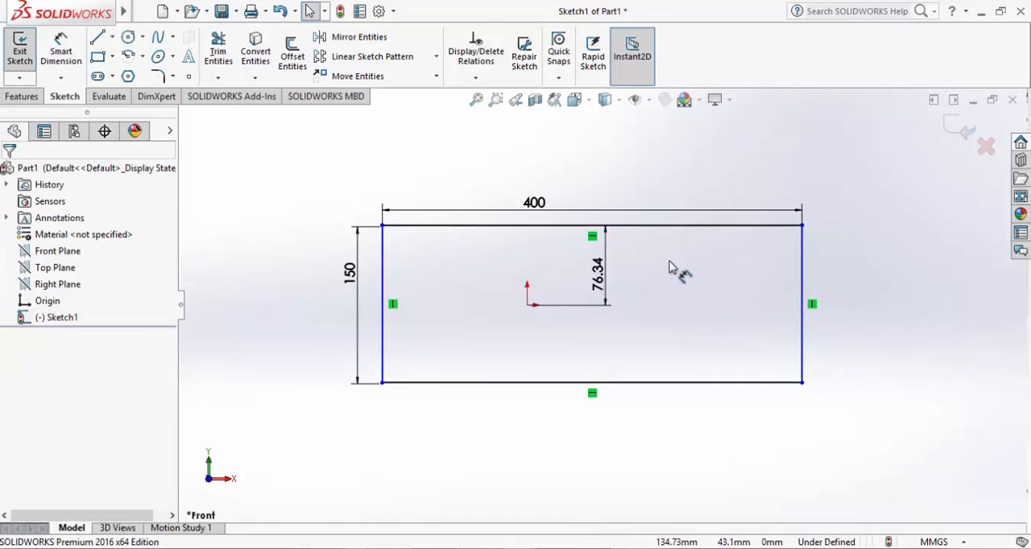
Link the origin-to-top-edge dimension to half the rectangle's height with the equation ="D1@Sketch1"/2
double_click(598, 274)
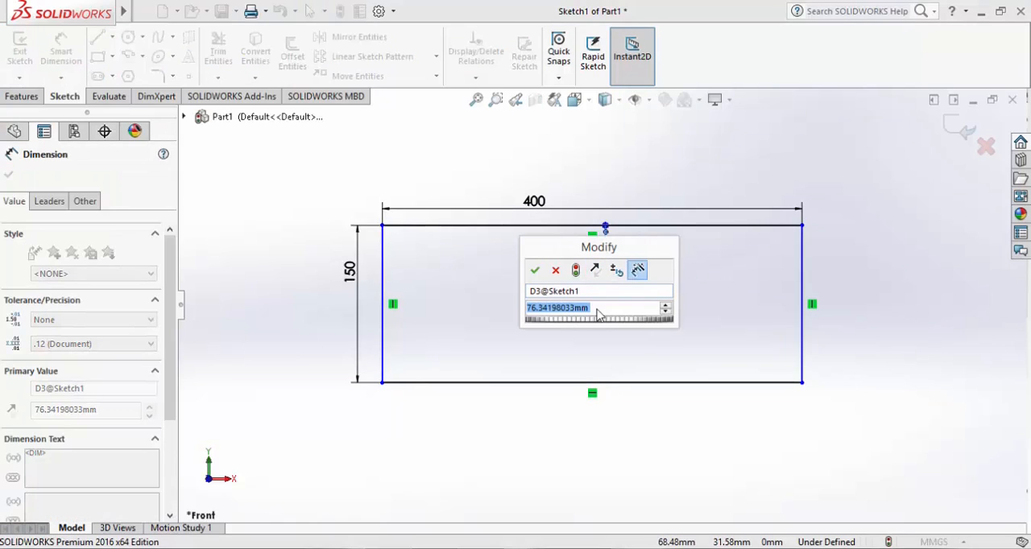
text(=)
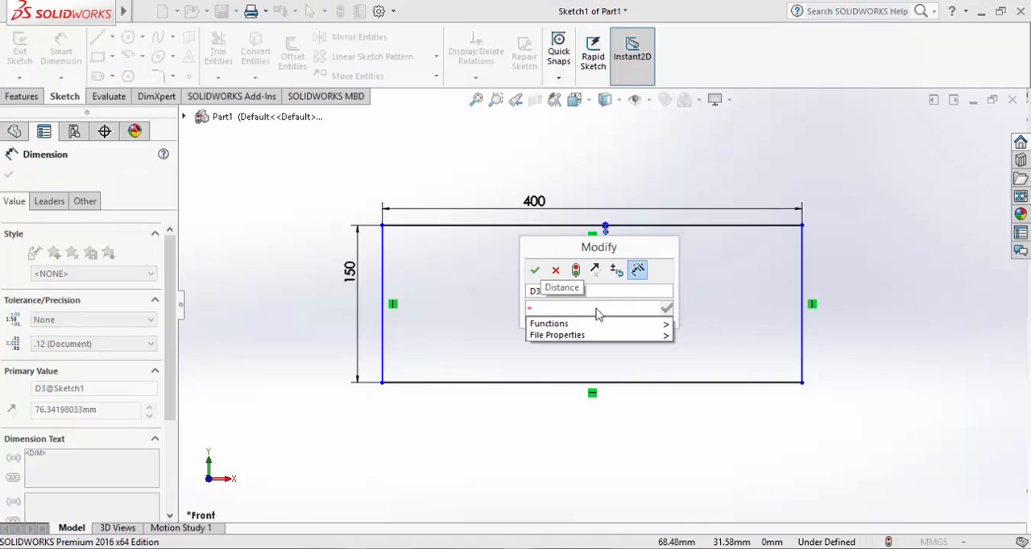
click(350, 272)
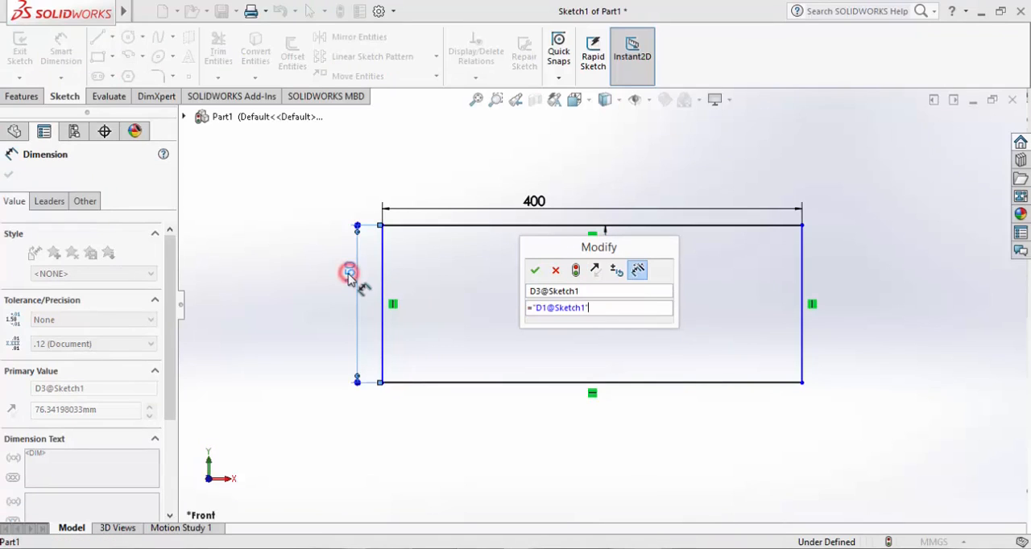
text(/2)
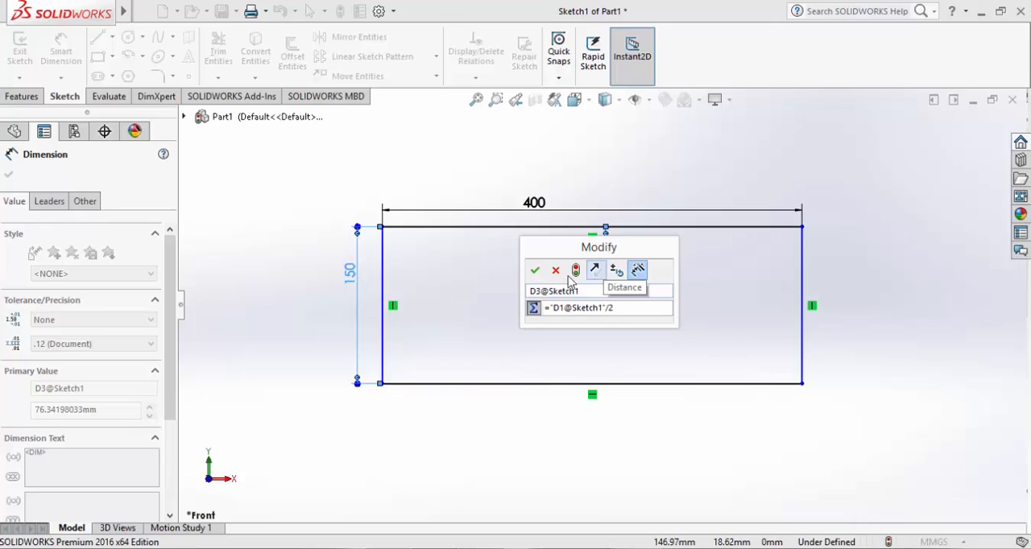
click(534, 270)
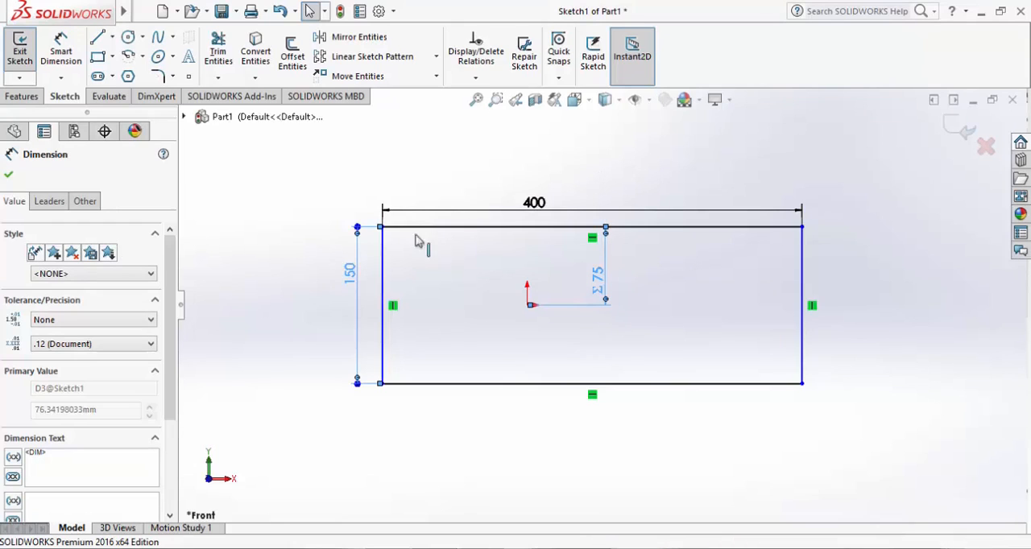
Set the rectangle's overall height dimension to 300 mm
double_click(351, 272)
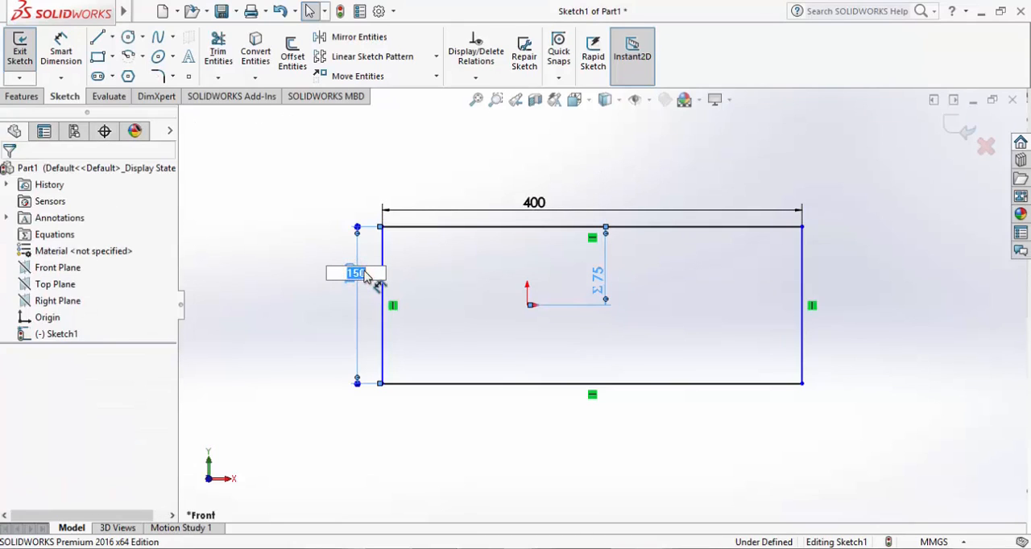
key(Return)
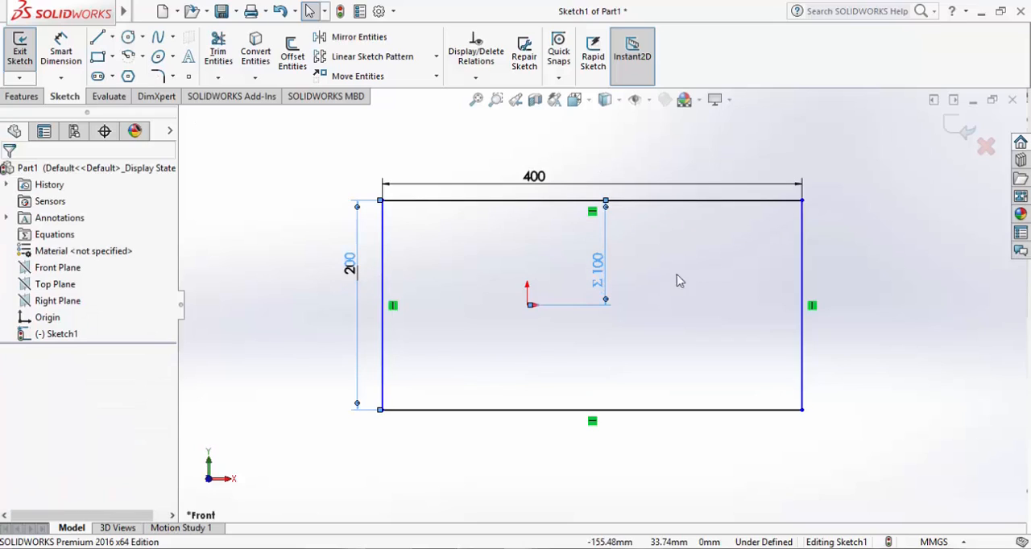
double_click(347, 266)
text(300)
key(Return)
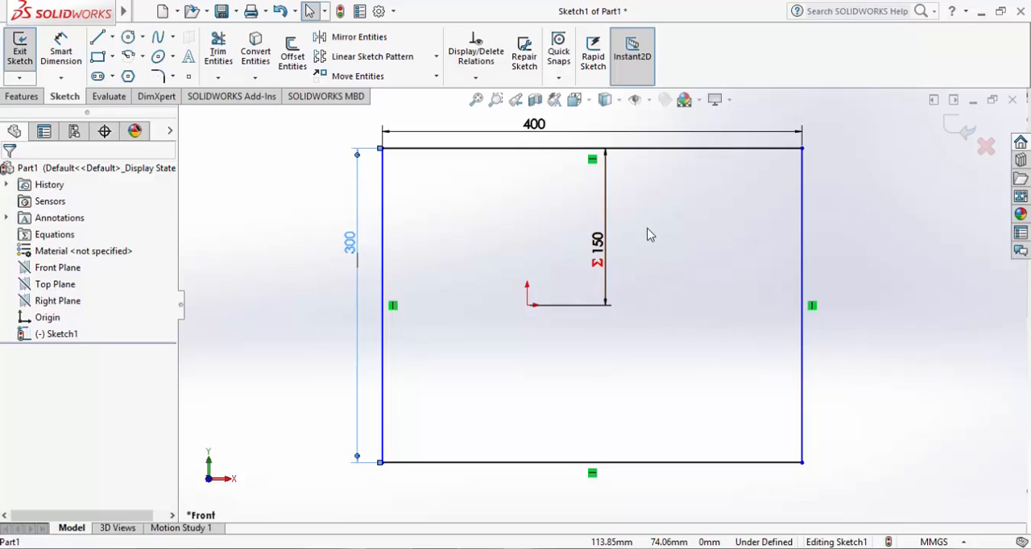
Dimension the horizontal distance from the origin to the rectangle's left edge with Smart Dimension
click(383, 243)
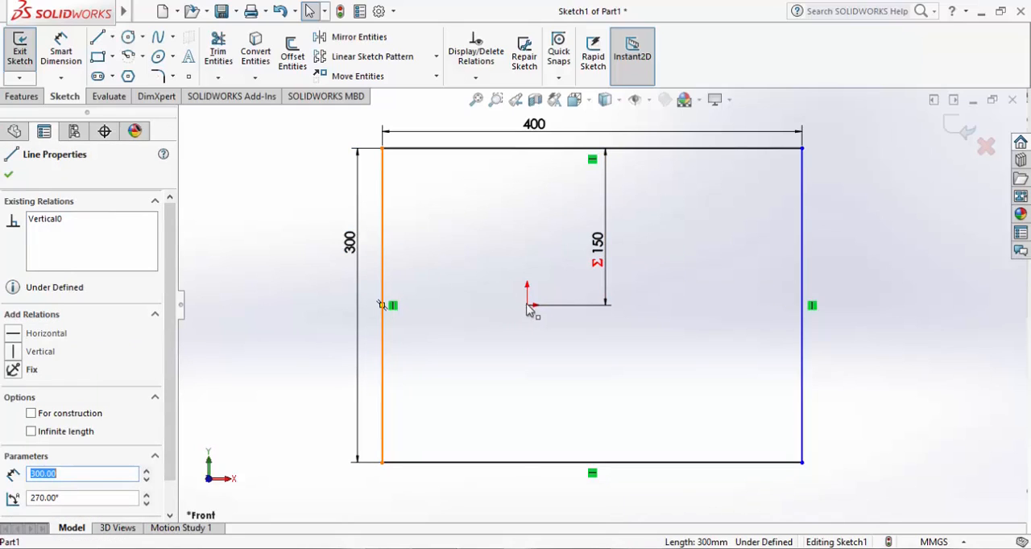
click(61, 53)
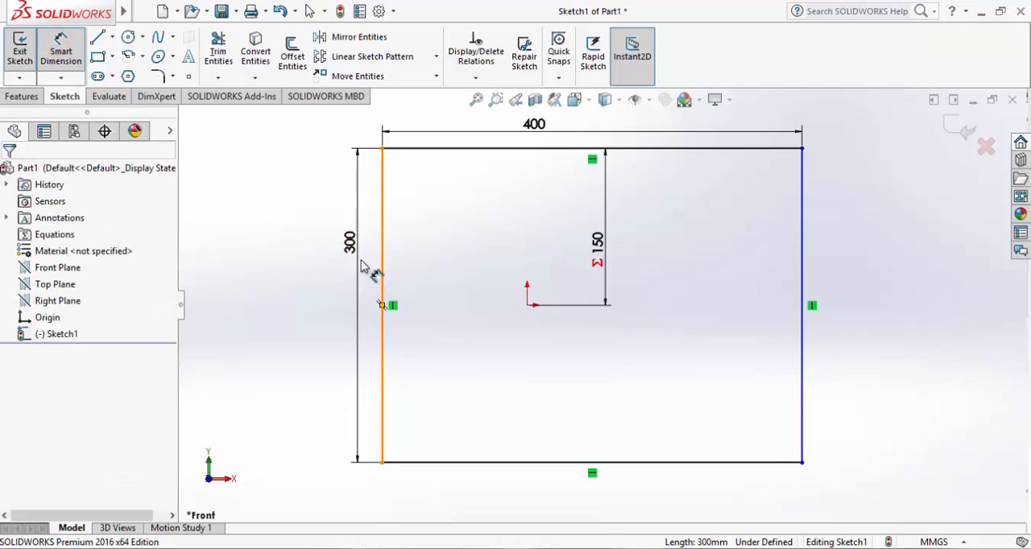
click(64, 58)
click(62, 50)
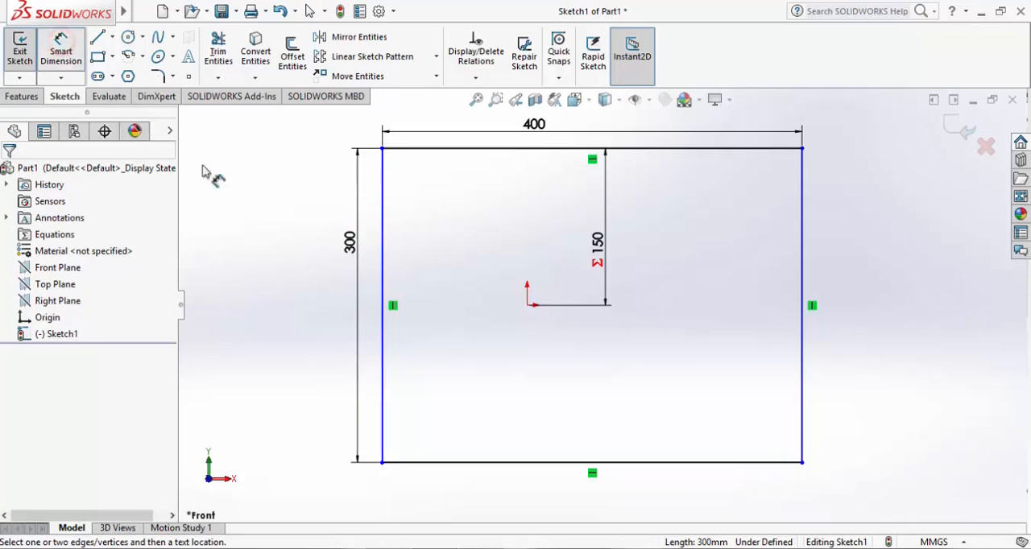
click(384, 269)
click(529, 306)
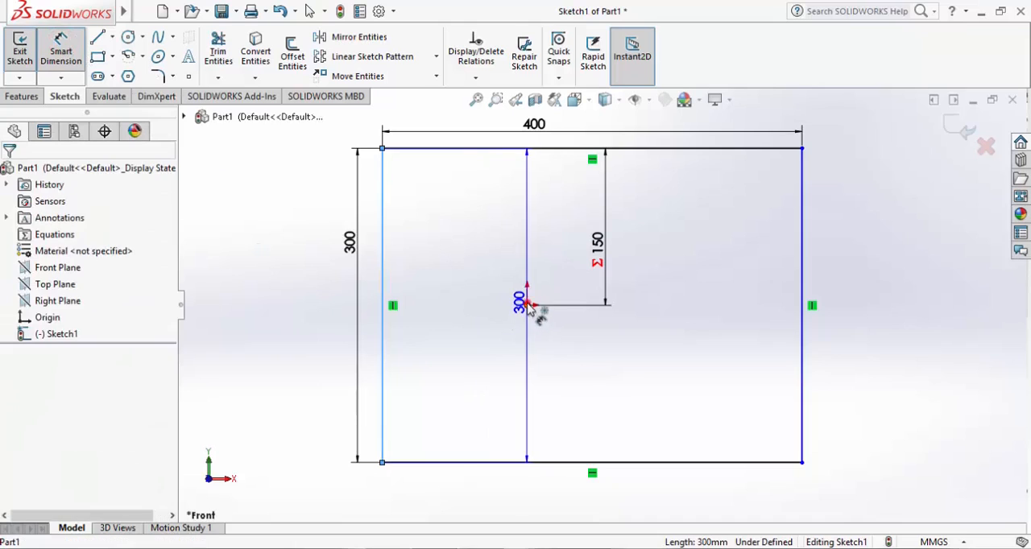
click(482, 297)
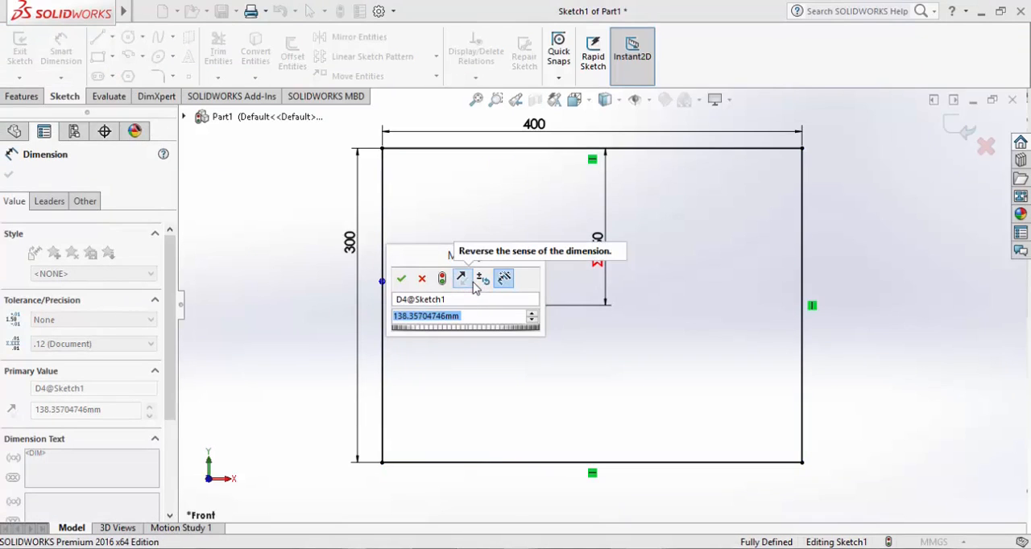
Try to set the new origin-to-left-edge dimension to half the rectangle's width with the equation ="D2@Sketch1"/2
text(=)
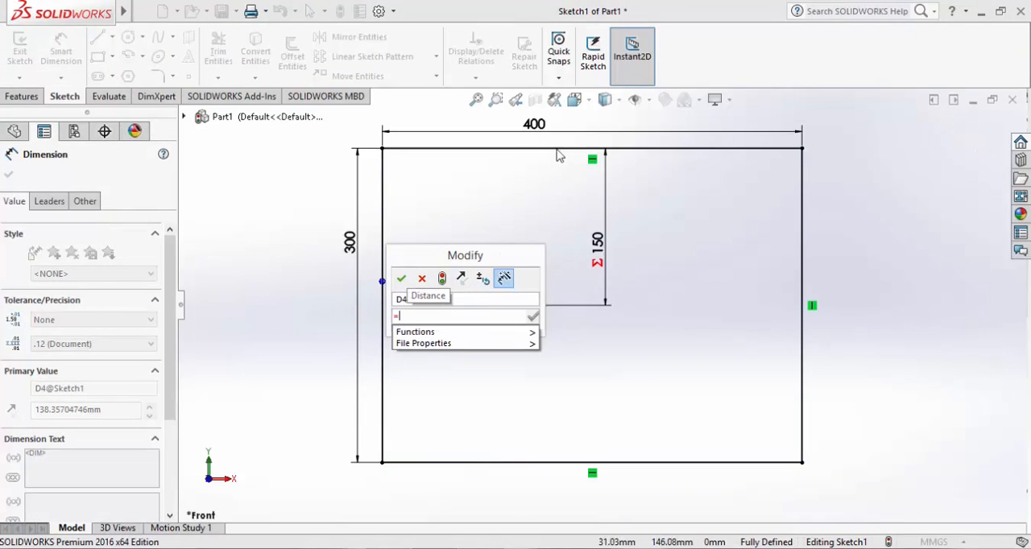
click(535, 125)
text(/2)
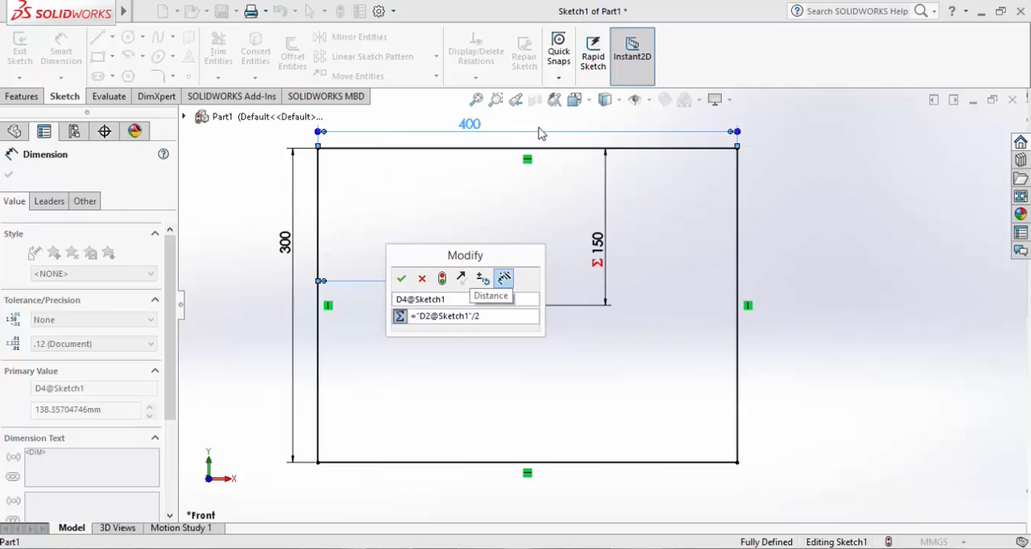
key(Return)
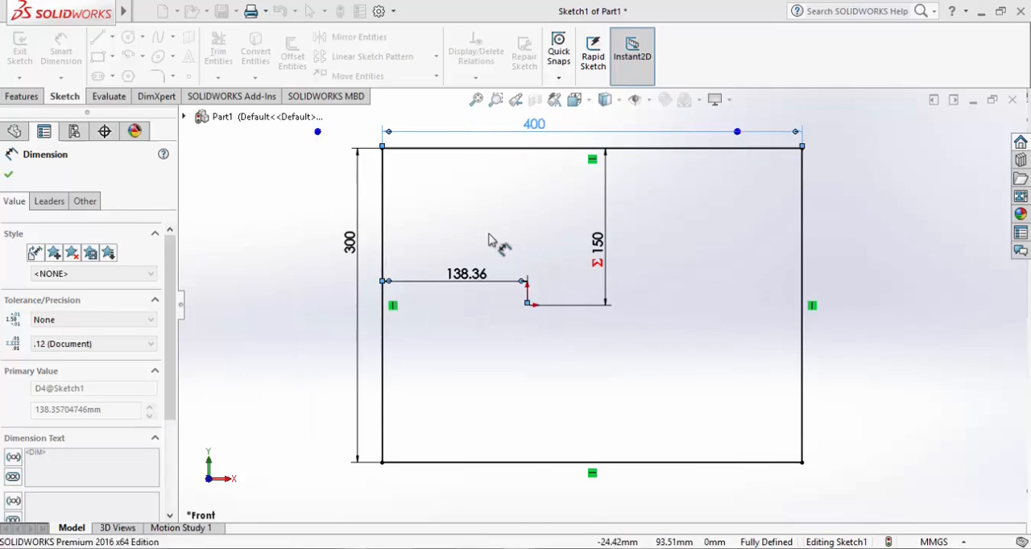
key(Escape)
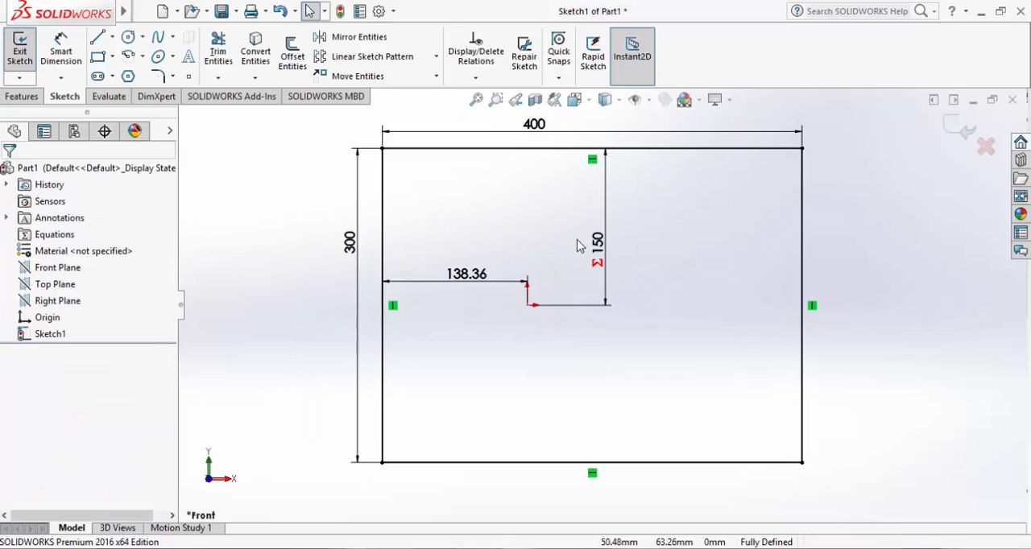
Link the origin-to-left-edge dimension to half the rectangle's width with the equation ="D2@Sketch1"/2
double_click(479, 274)
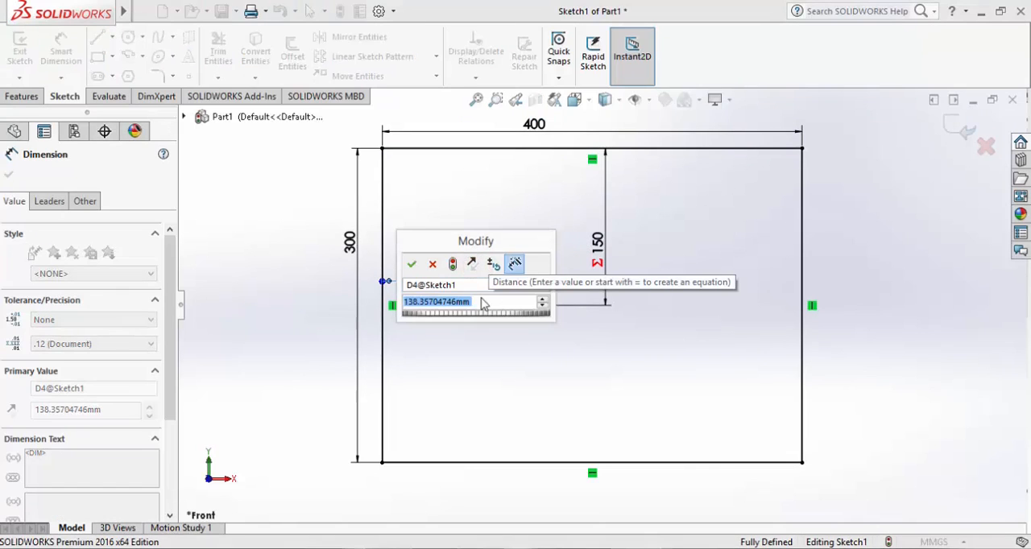
text(=)
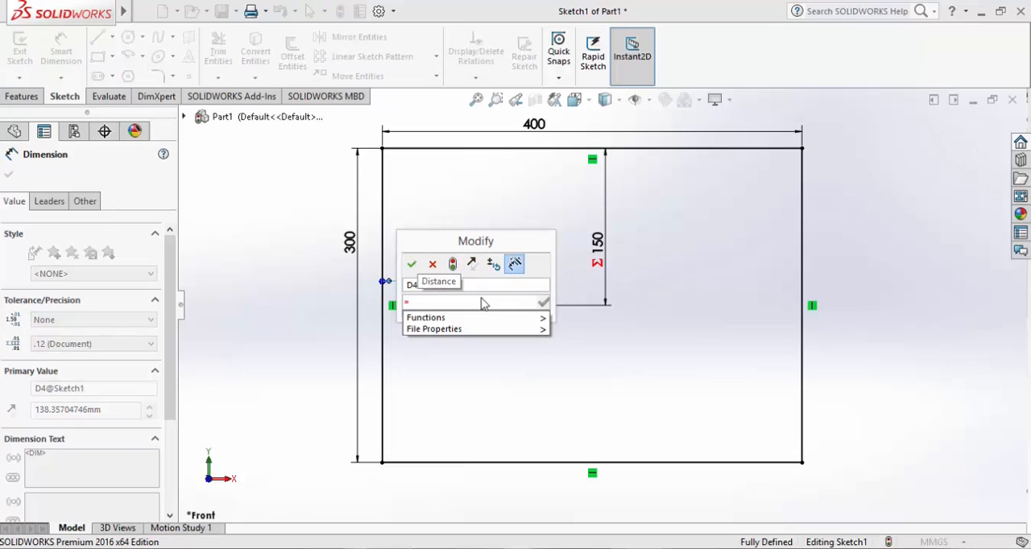
click(538, 127)
text(/2)
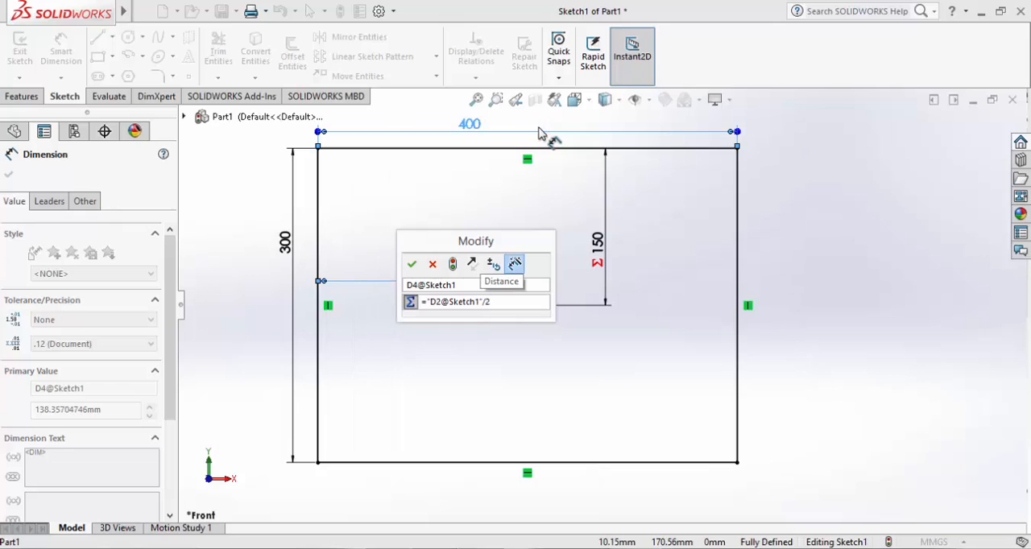
click(412, 263)
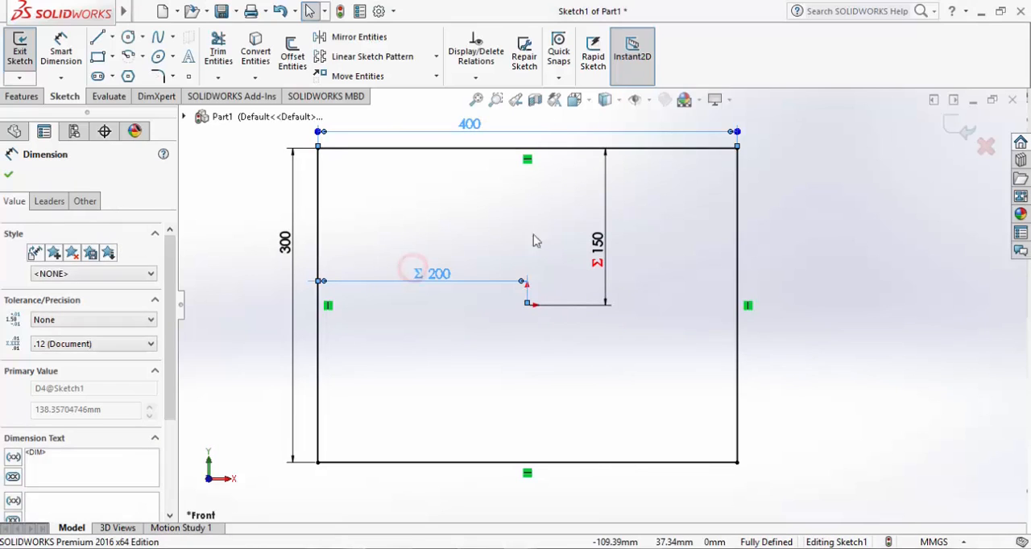
click(540, 232)
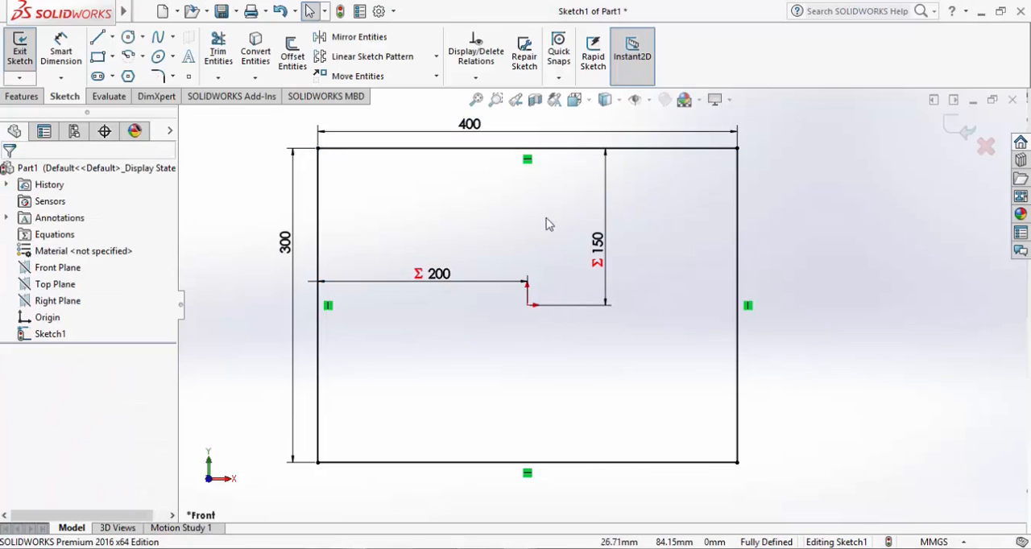
Set the rectangle's overall width dimension to 500 mm
double_click(469, 123)
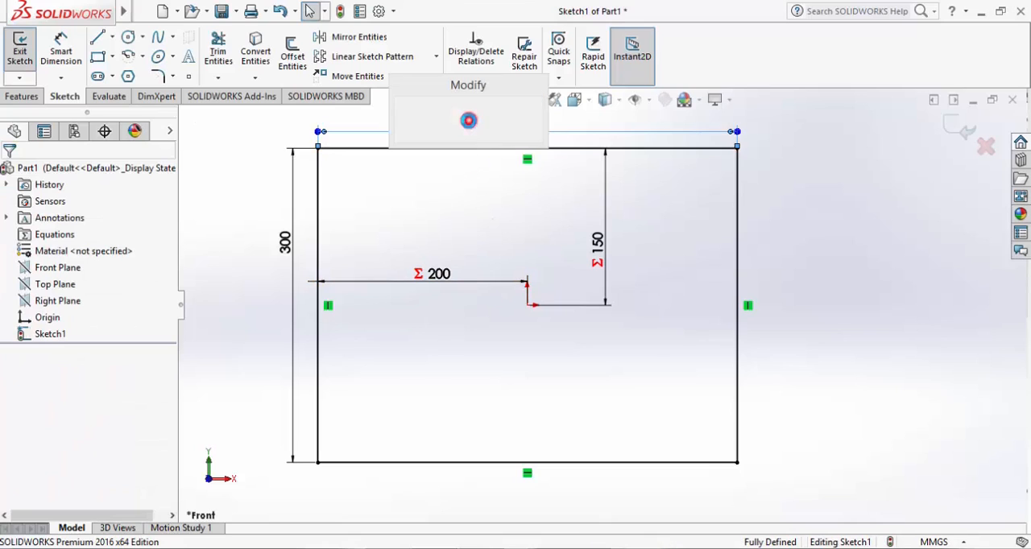
text(500)
key(Return)
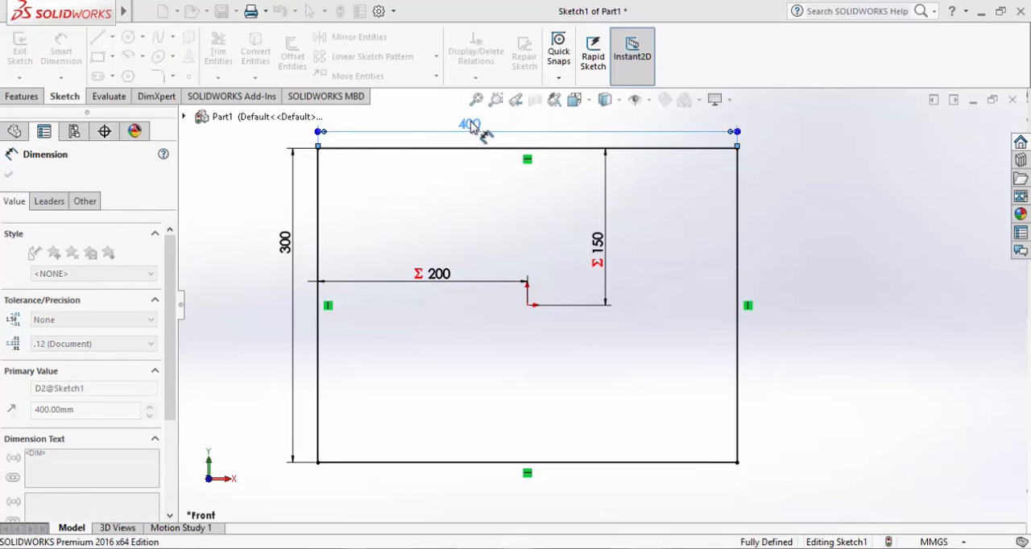
Inspect the equation behind the origin-to-left-edge dimension and leave it without changes
double_click(420, 276)
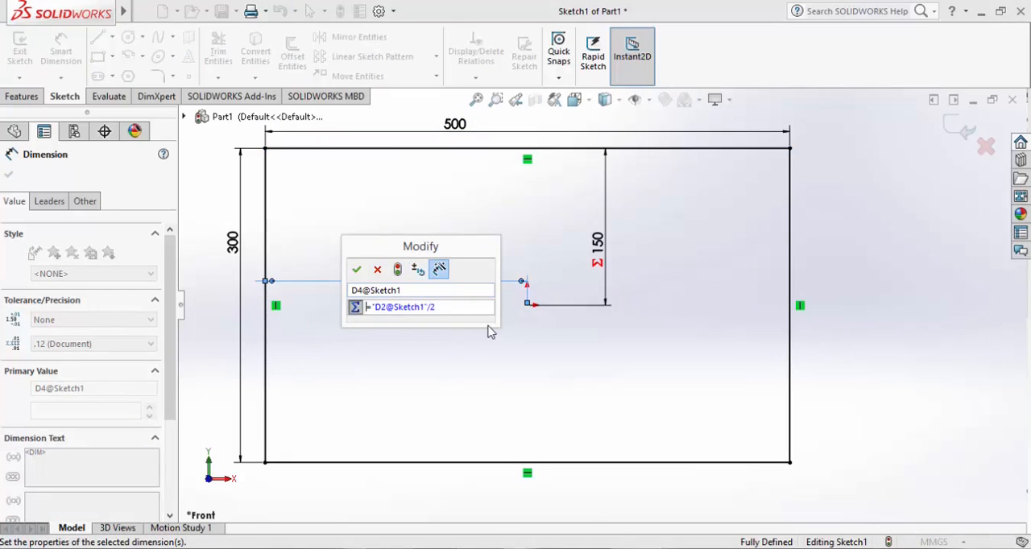
click(378, 271)
click(430, 217)
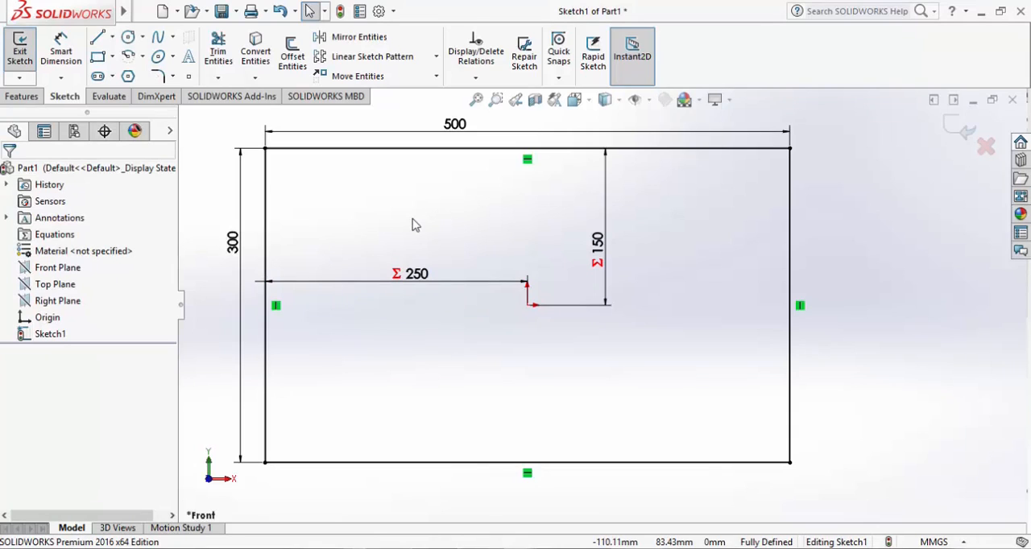
Exit the sketch and start an Extruded Boss/Base using the rectangle as its profile
click(953, 130)
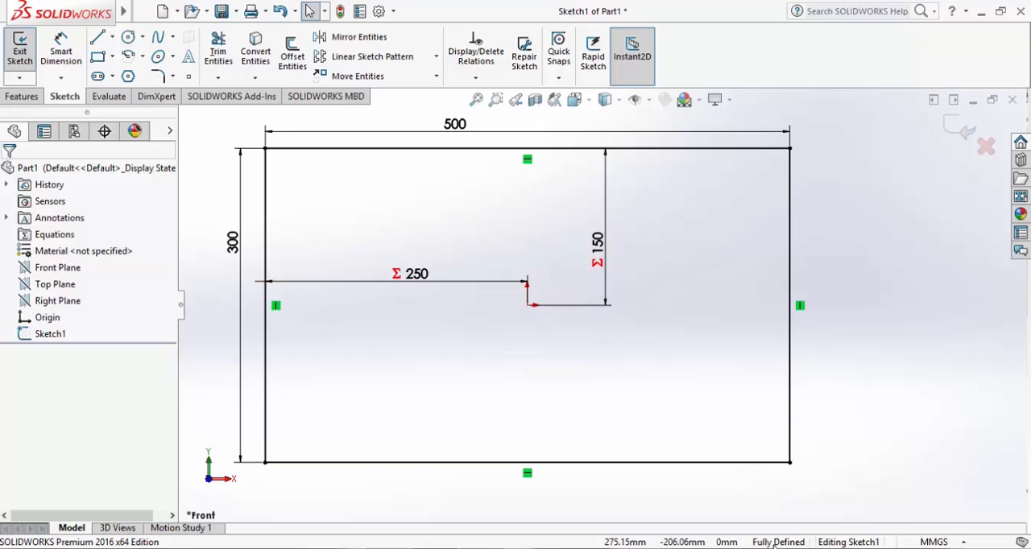
click(959, 129)
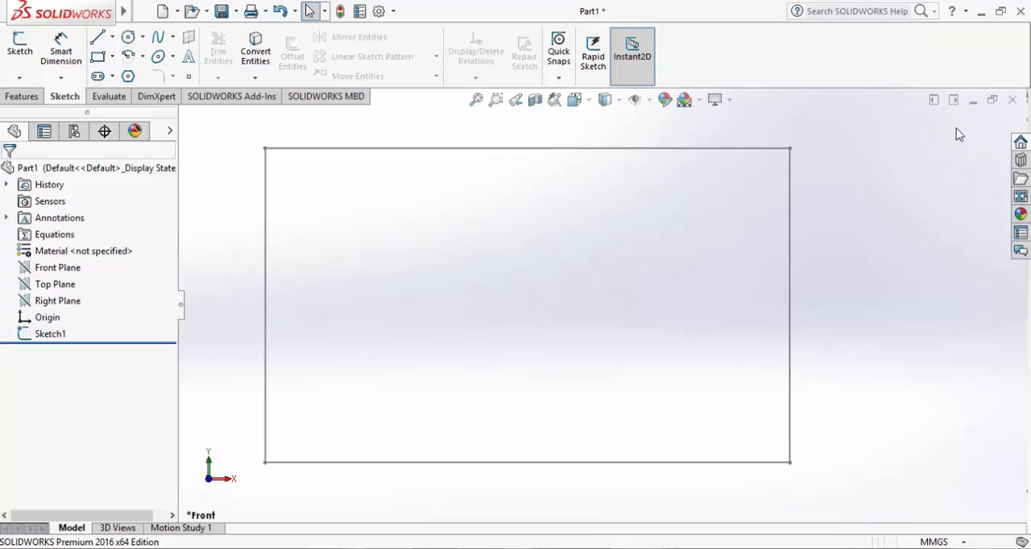
scroll(829, 222, down, 2)
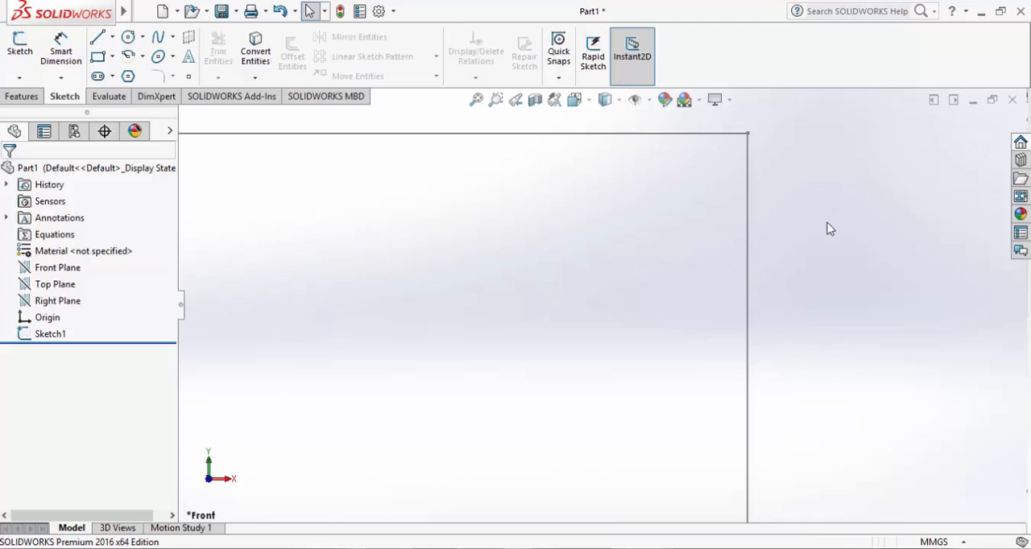
scroll(824, 218, up, 4)
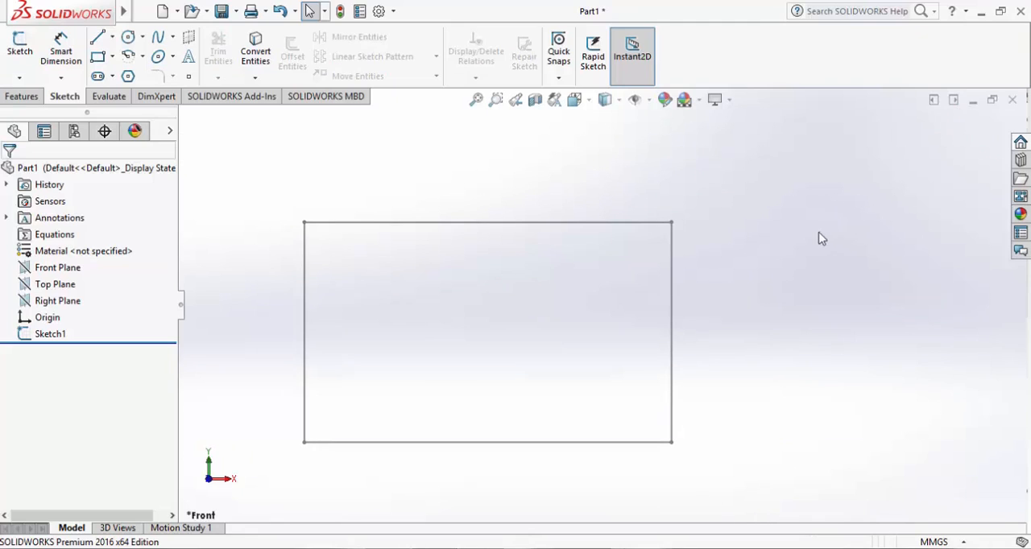
mouse_move(822, 239)
middle_down()
mouse_move(810, 229)
mouse_move(717, 245)
mouse_move(780, 239)
mouse_move(790, 250)
middle_up()
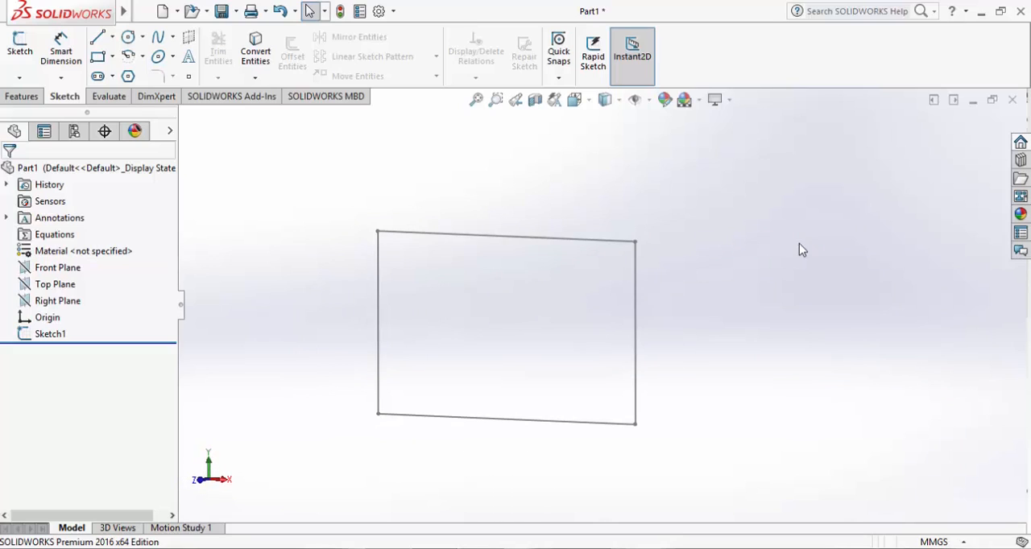
click(23, 96)
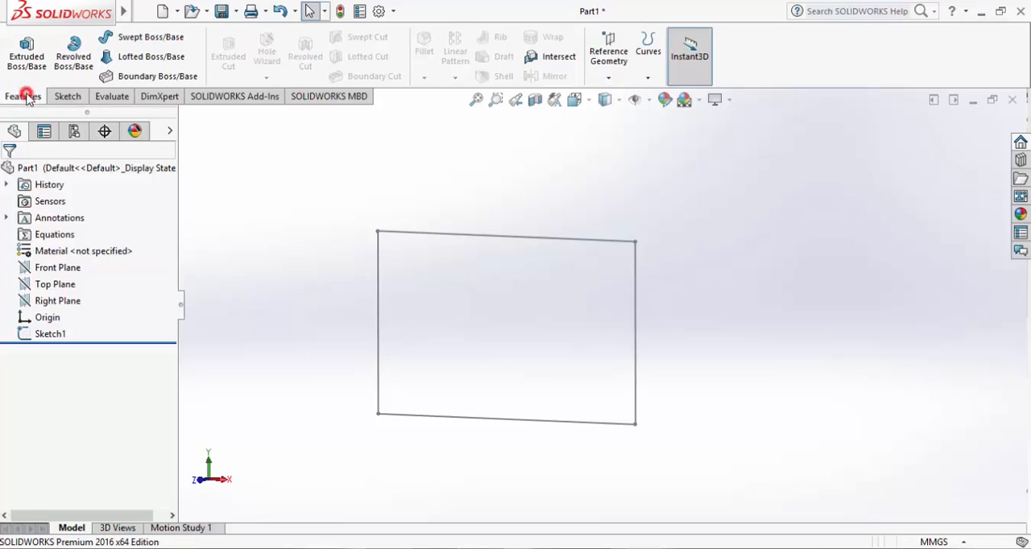
click(23, 56)
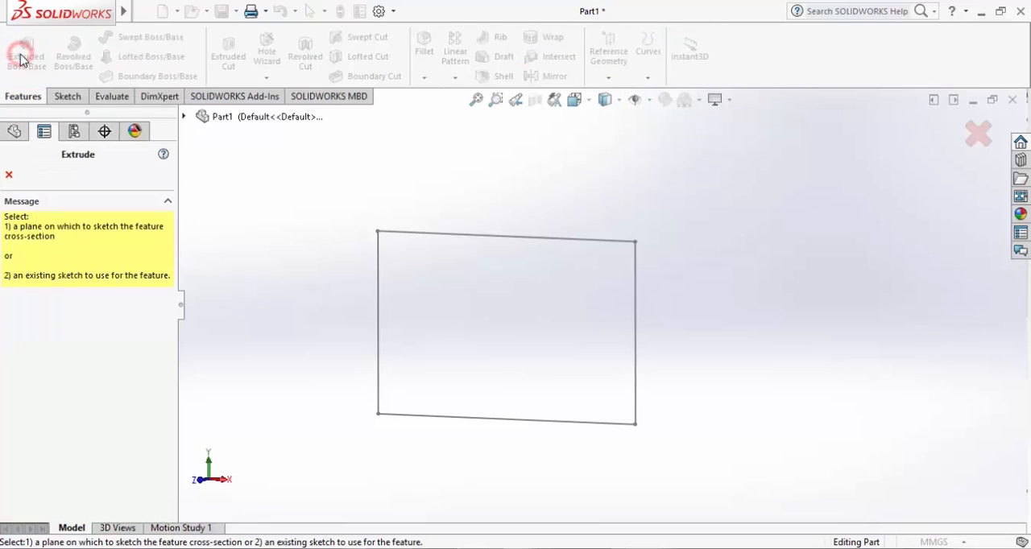
click(465, 236)
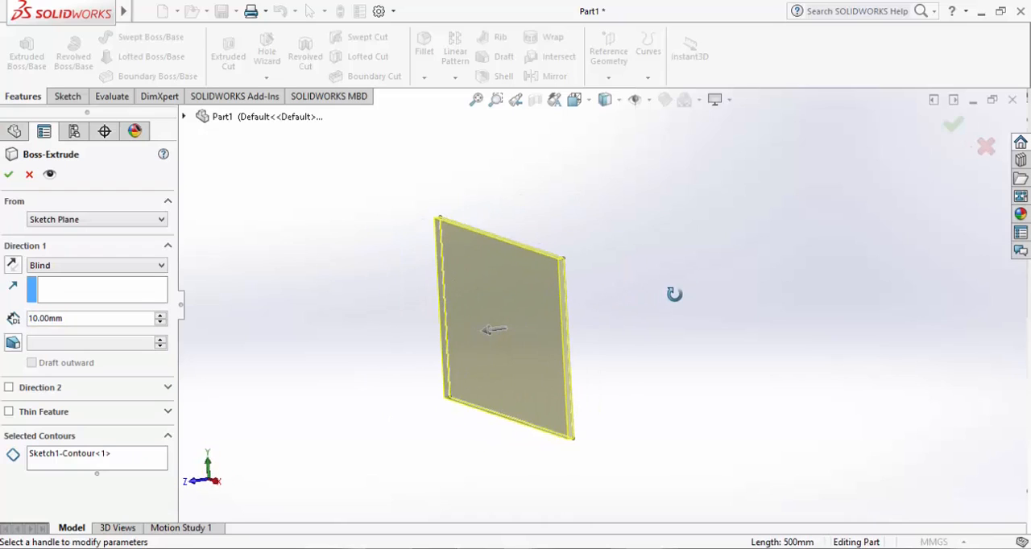
Pull the extrusion preview to a depth of about 206 mm and review the available end conditions, keeping Blind
click(496, 329)
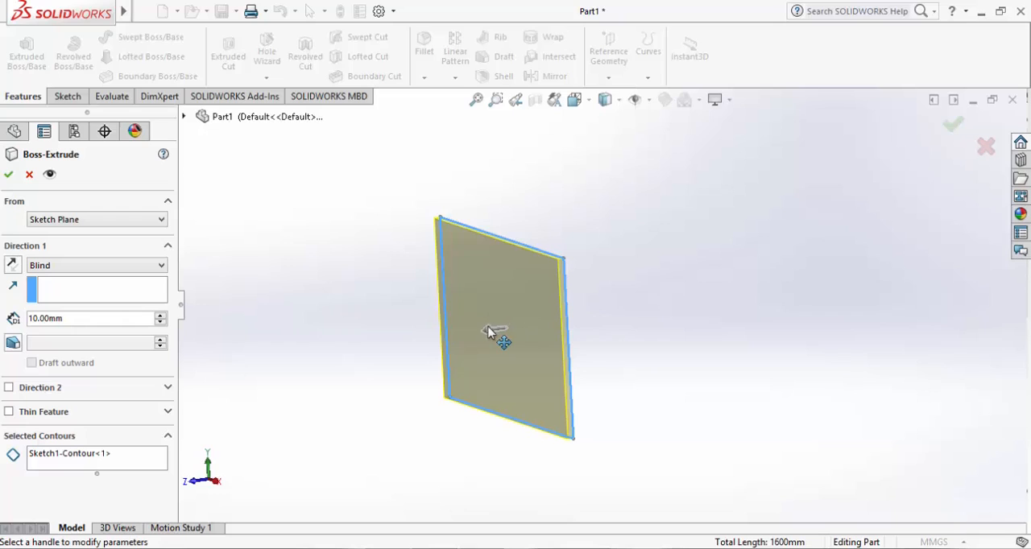
mouse_move(487, 332)
mouse_down()
mouse_move(367, 346)
mouse_move(394, 348)
mouse_up()
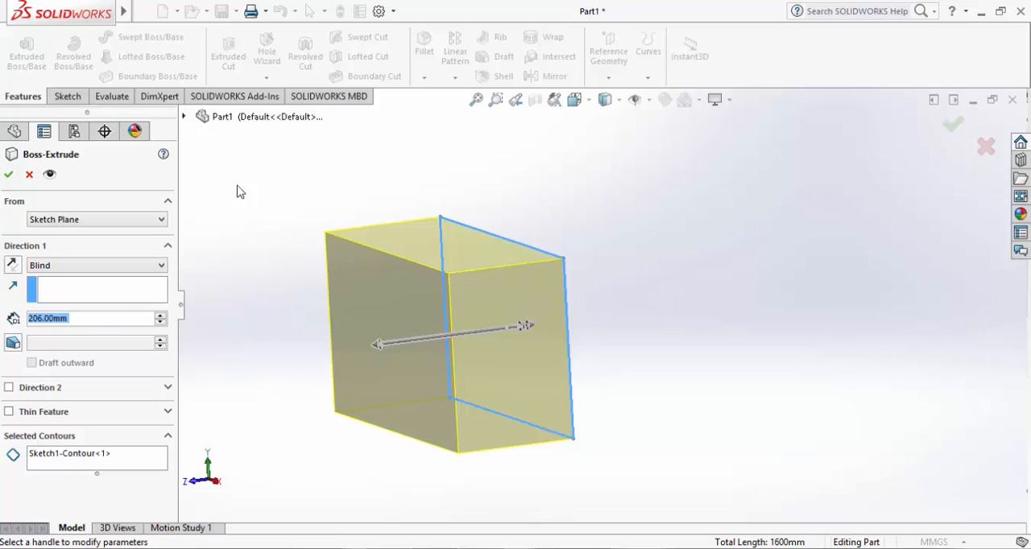
click(80, 318)
click(107, 269)
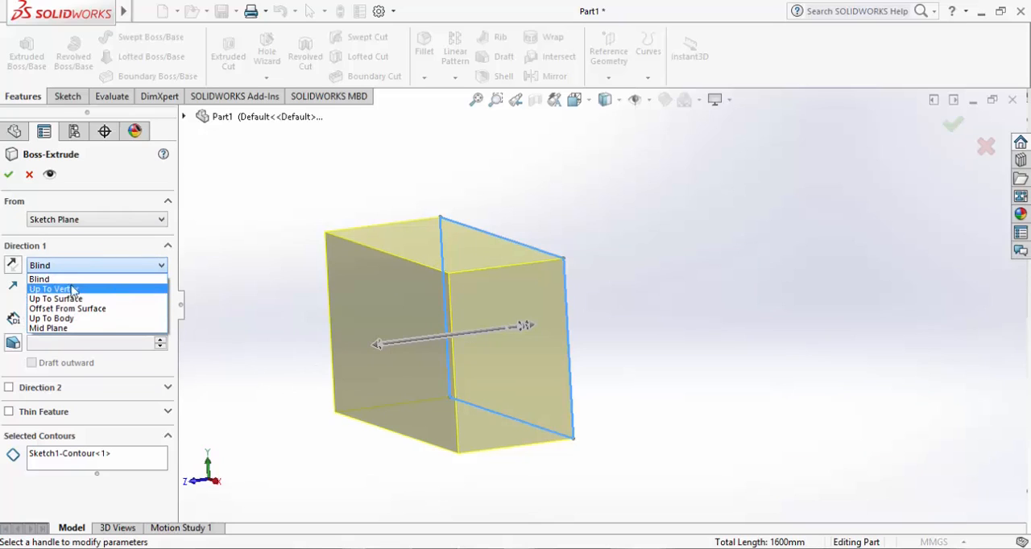
click(81, 266)
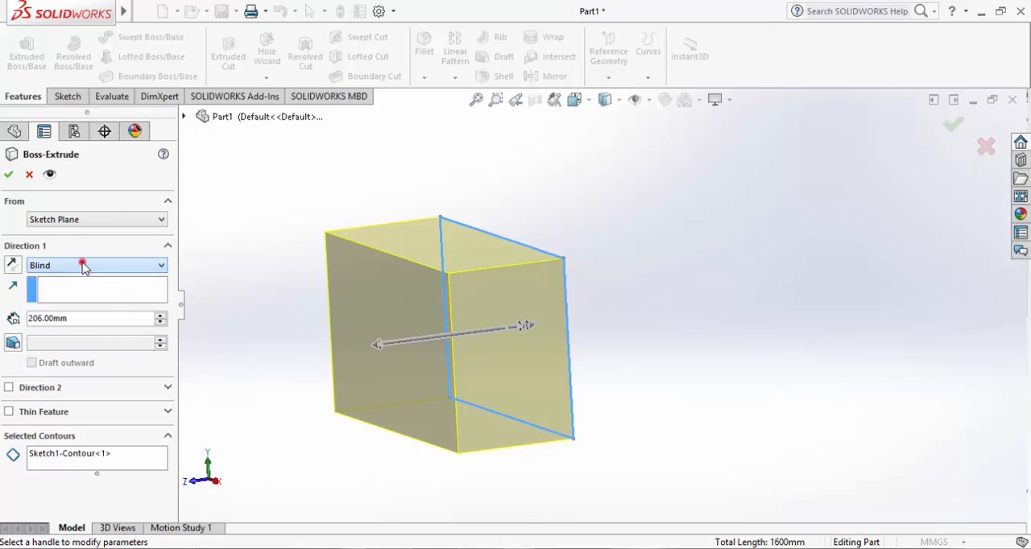
click(138, 268)
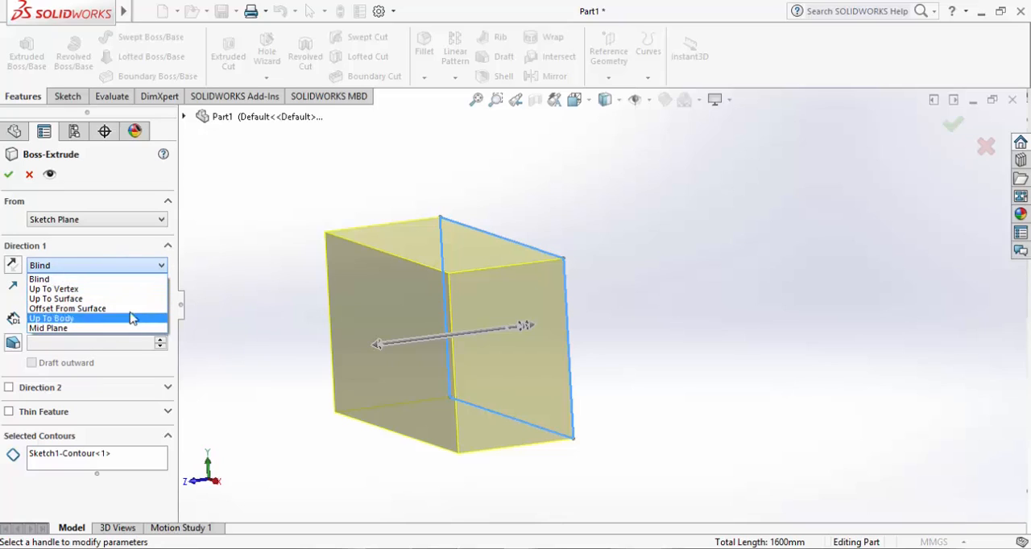
click(104, 247)
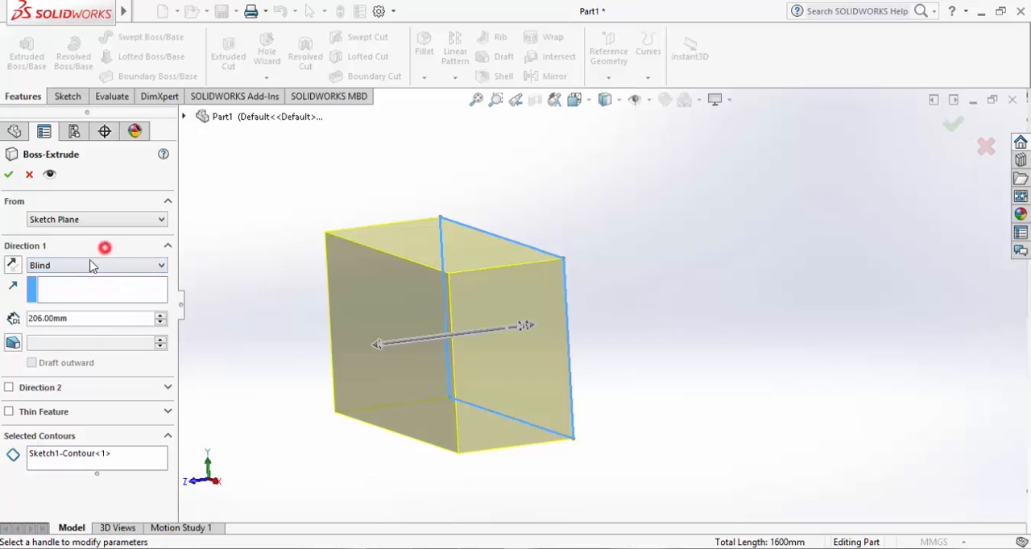
Set the rectangle extrusion's blind depth to 200 mm
click(87, 317)
double_click(96, 318)
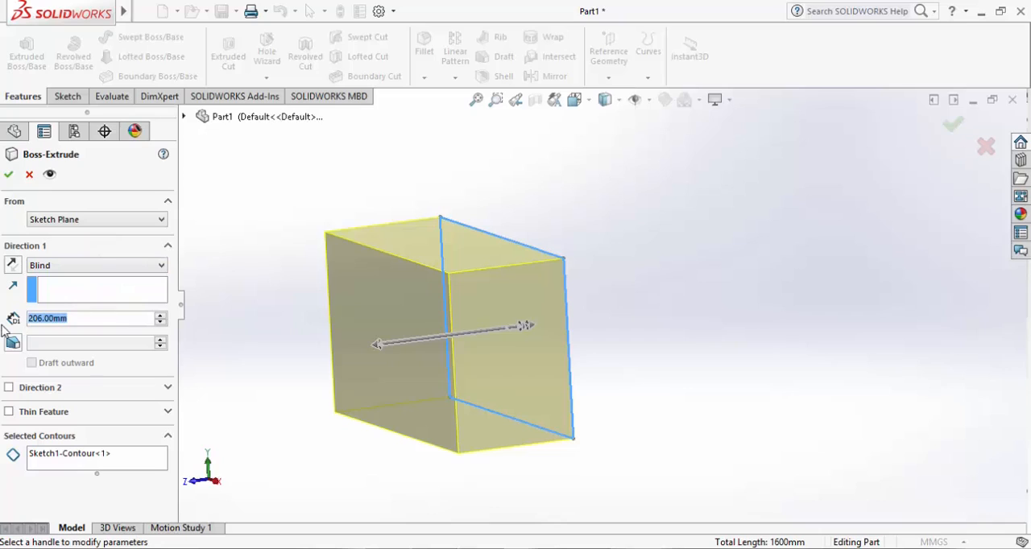
text(200)
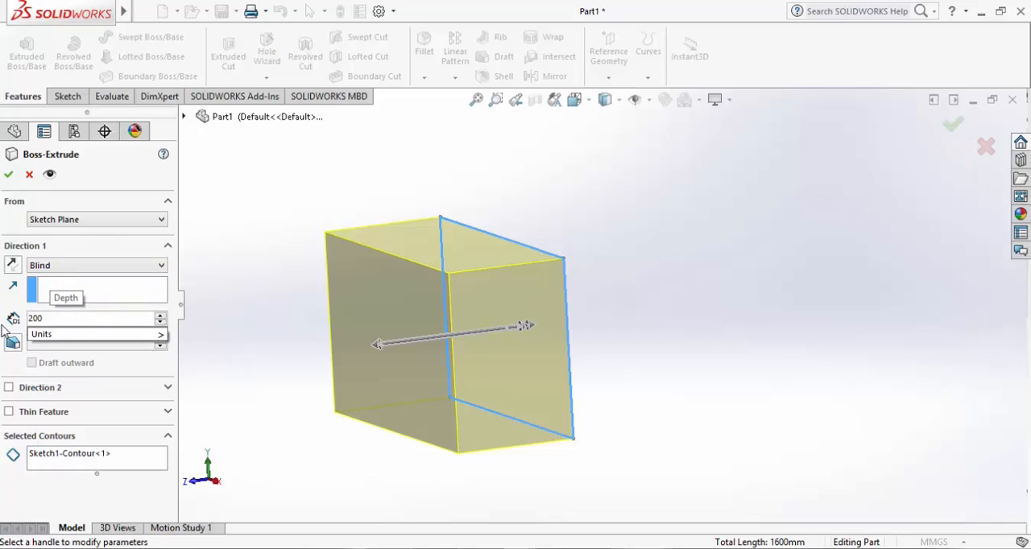
key(Return)
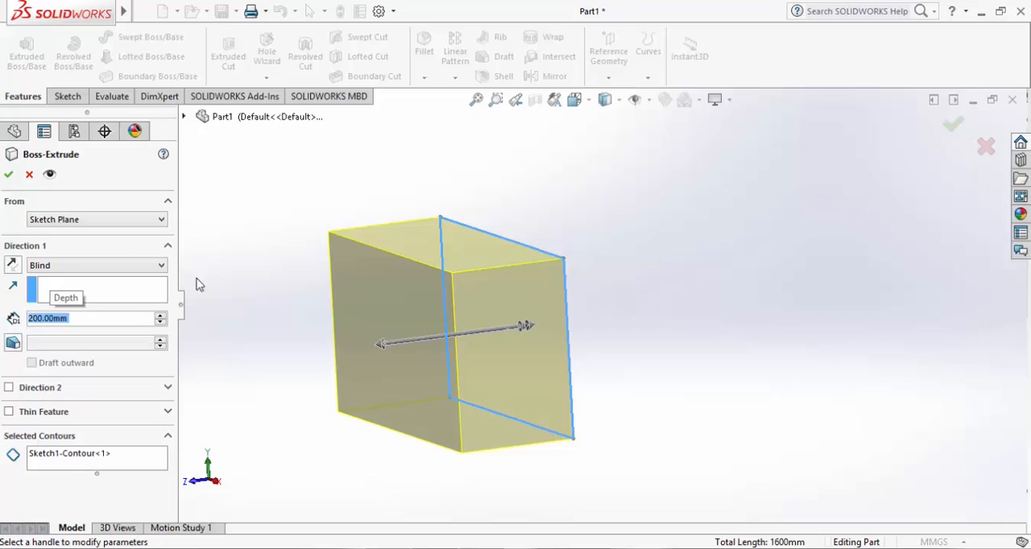
Try a 20-degree draft on the blind extrusion, inspect the tapered preview, and turn the draft off
click(13, 342)
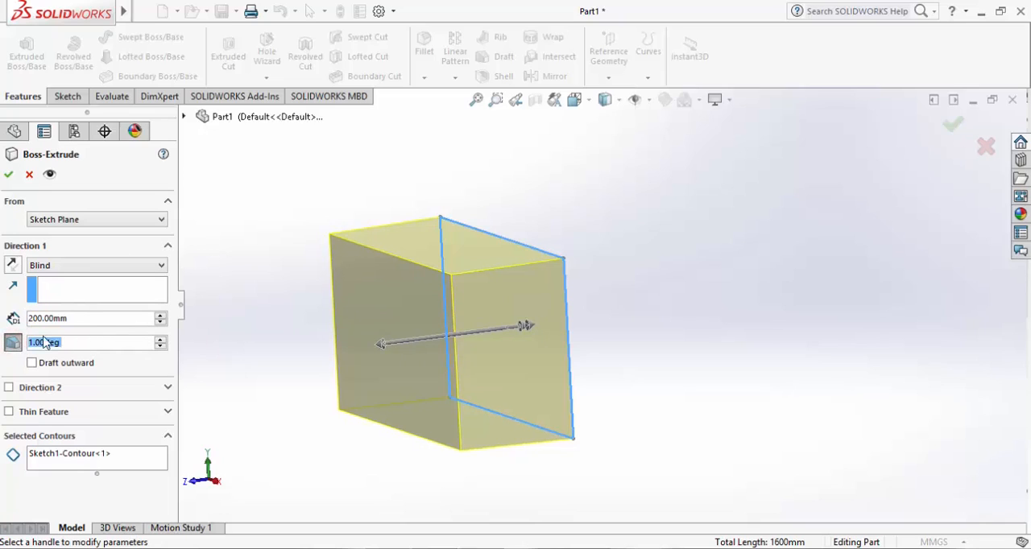
click(391, 344)
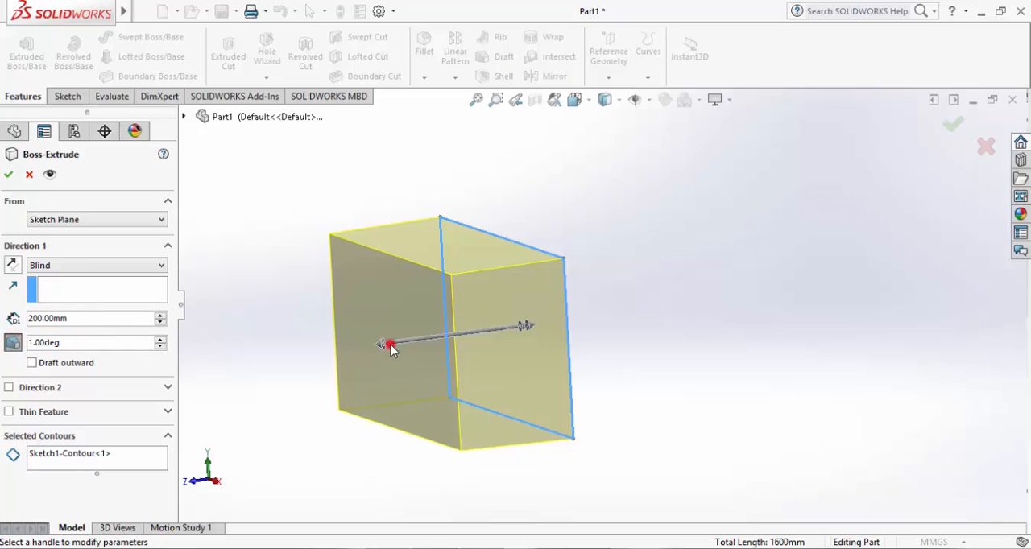
click(94, 343)
text(20)
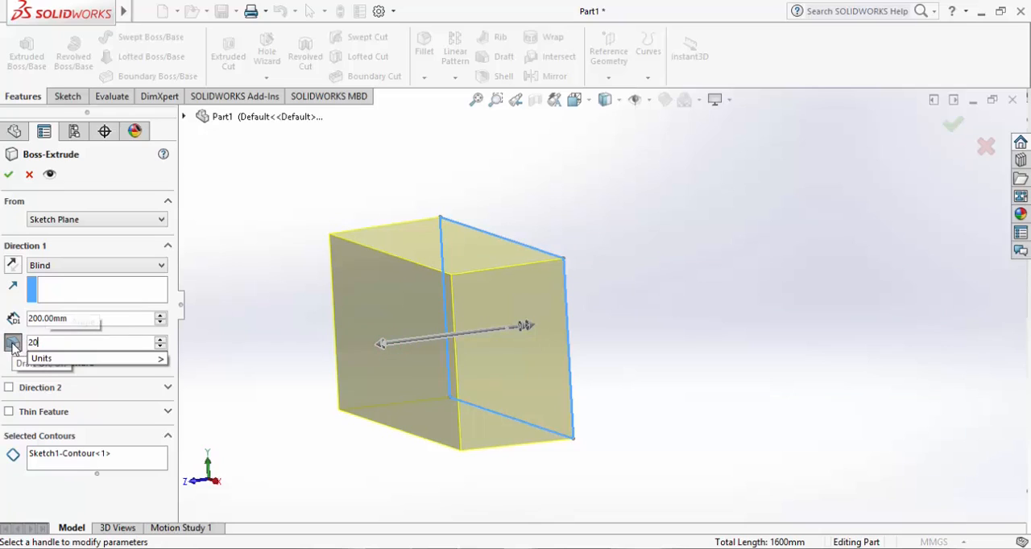
key(Return)
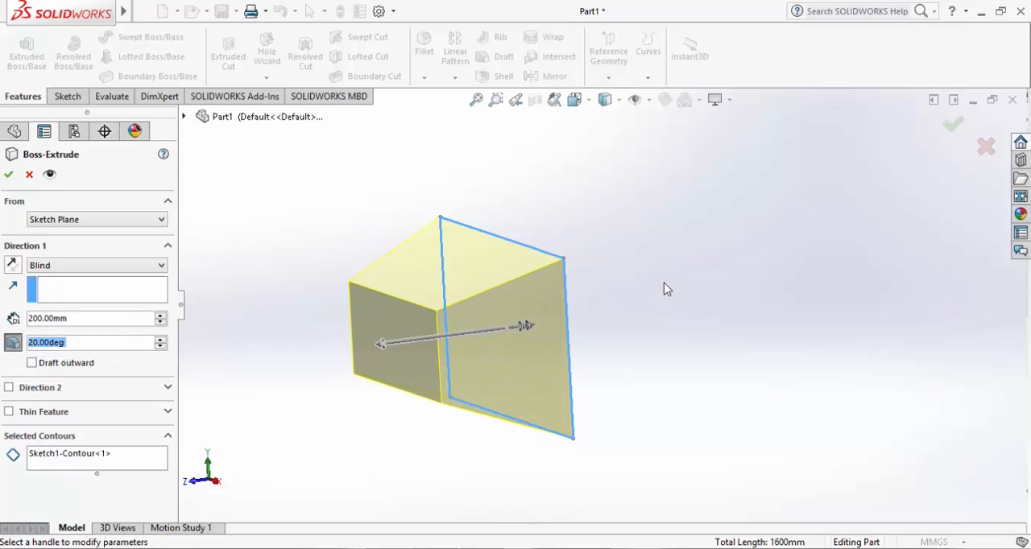
middle_drag(686, 267, 591, 221)
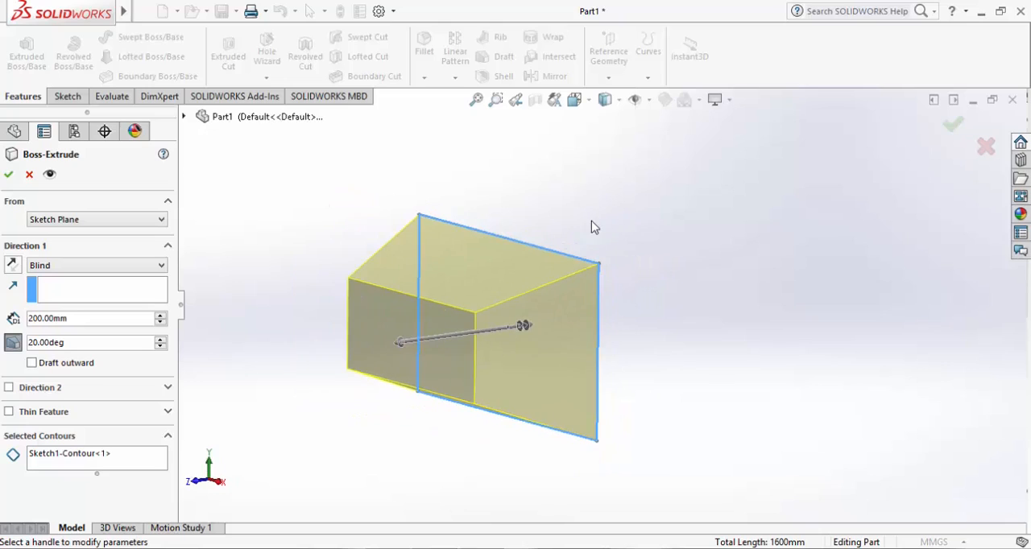
click(83, 342)
click(81, 342)
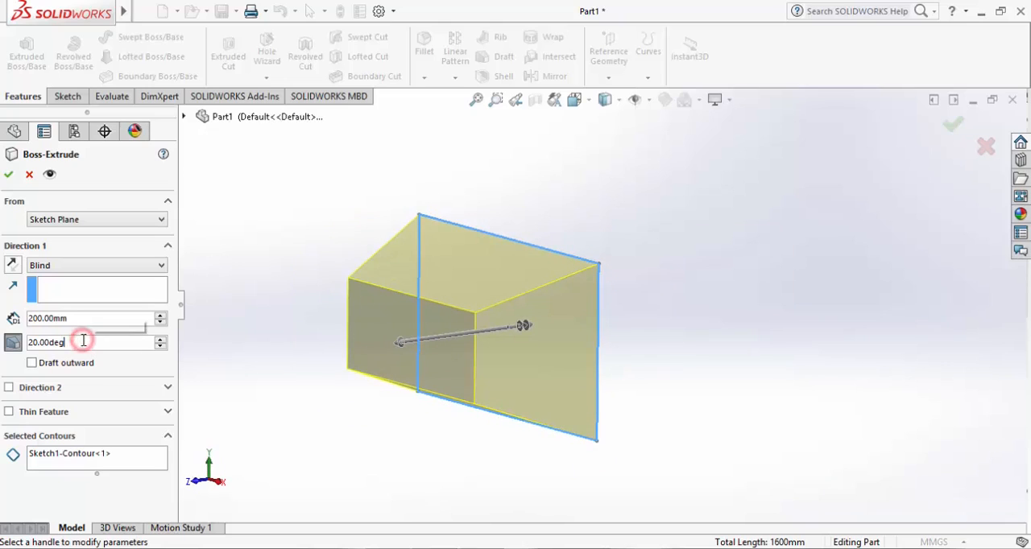
click(18, 343)
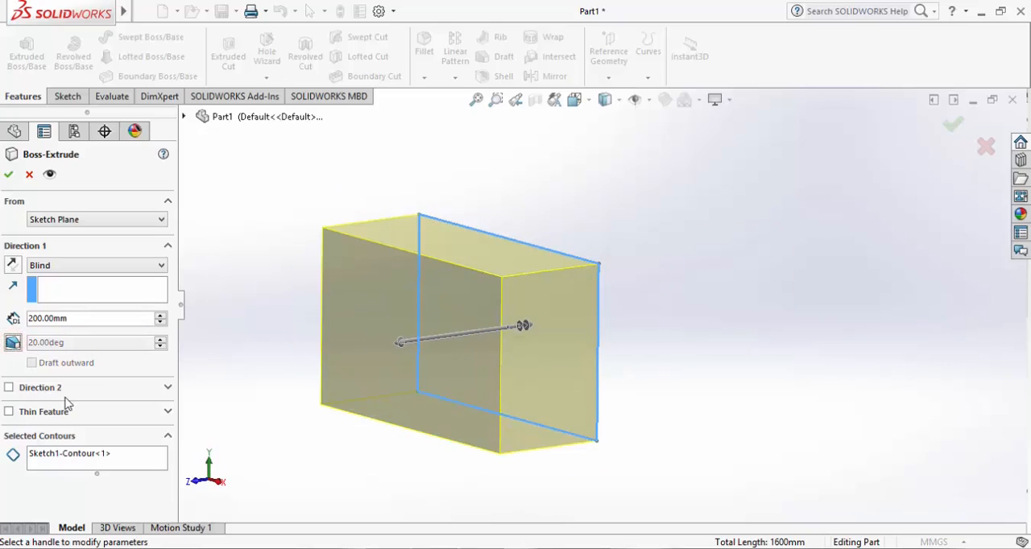
Change the extrusion's end condition to Mid Plane and enable its draft at 18 degrees without drafting outward
click(120, 265)
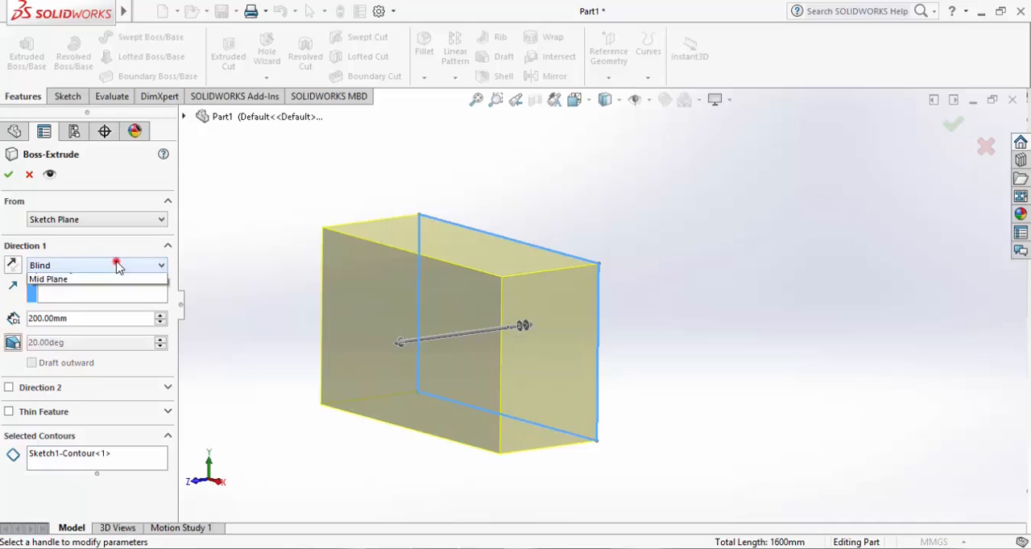
click(68, 324)
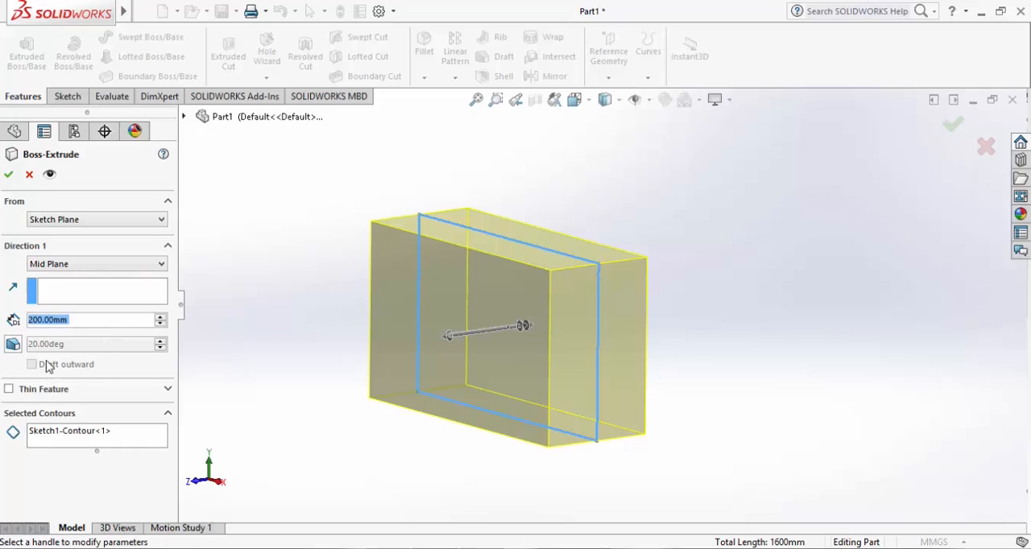
click(13, 345)
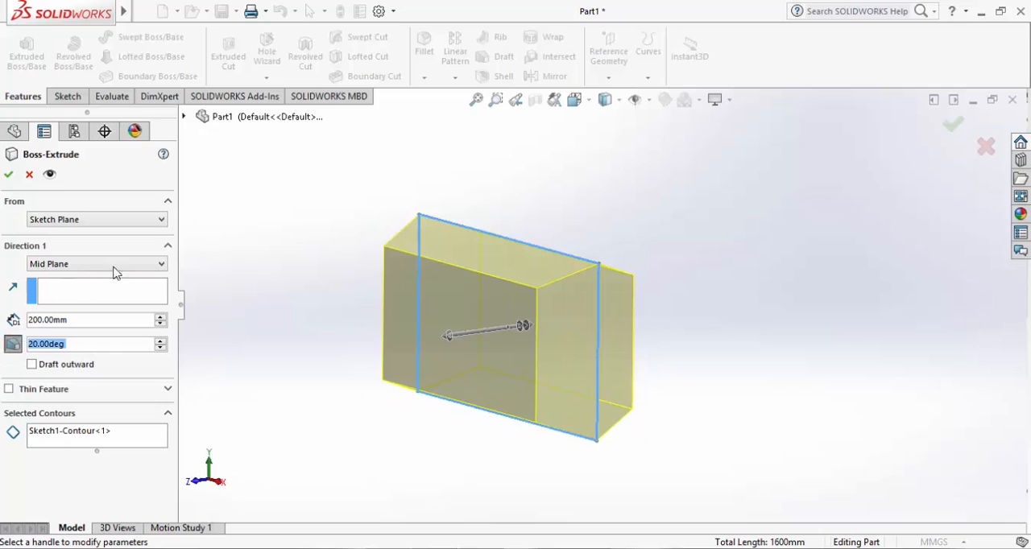
scroll(109, 263, down, 4)
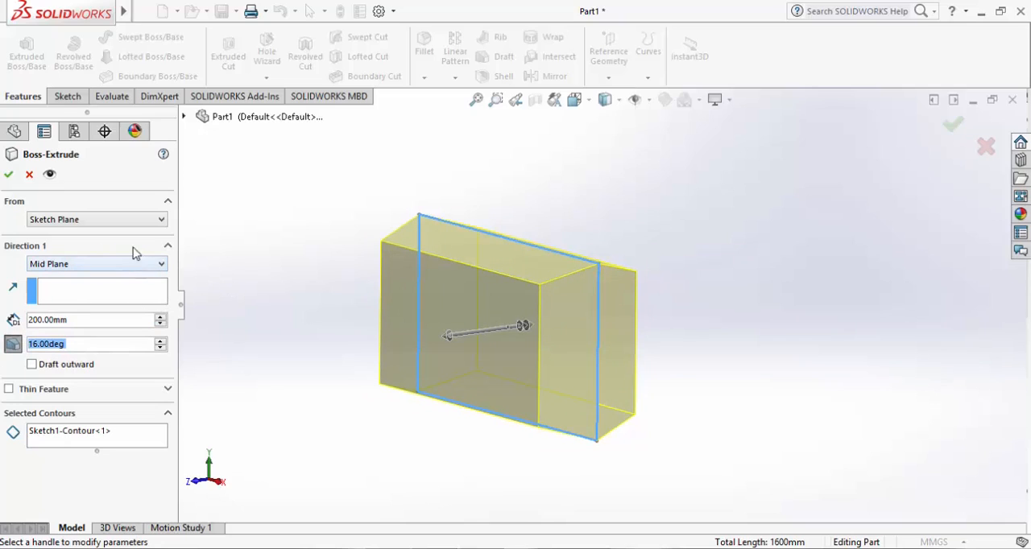
scroll(141, 292, up, 2)
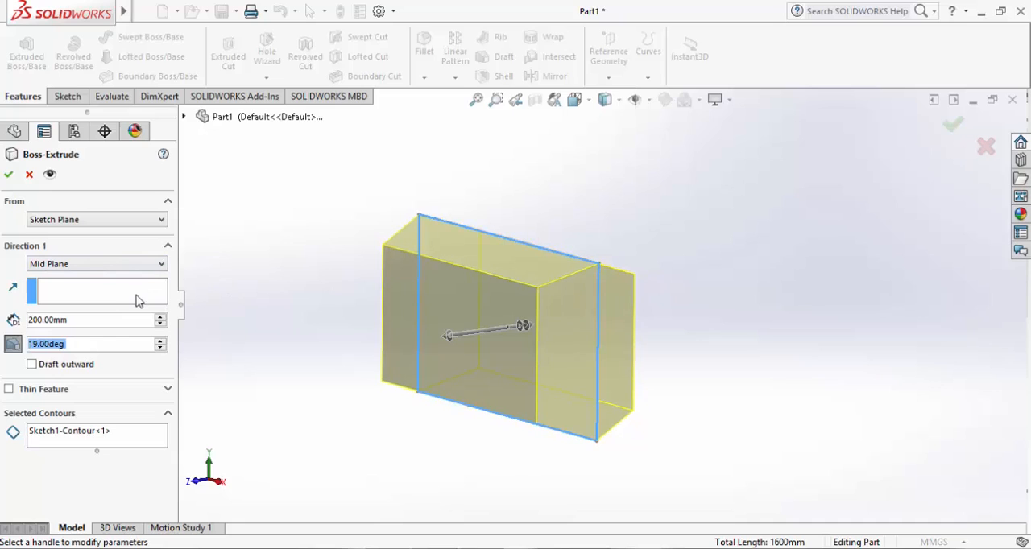
click(32, 364)
click(32, 364)
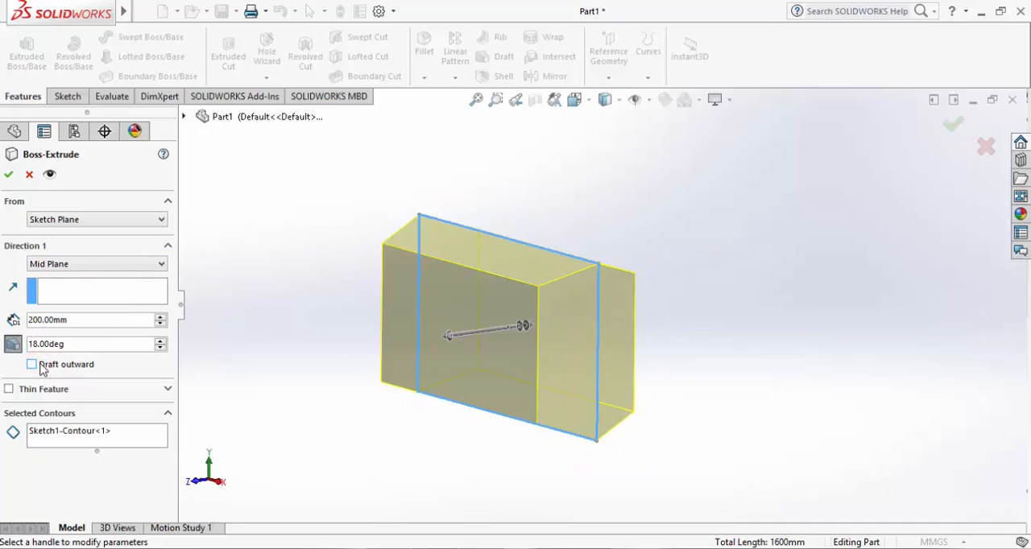
middle_drag(845, 271, 754, 269)
Review the extrusion's end conditions and Thin Feature settings, keeping Mid Plane
click(158, 265)
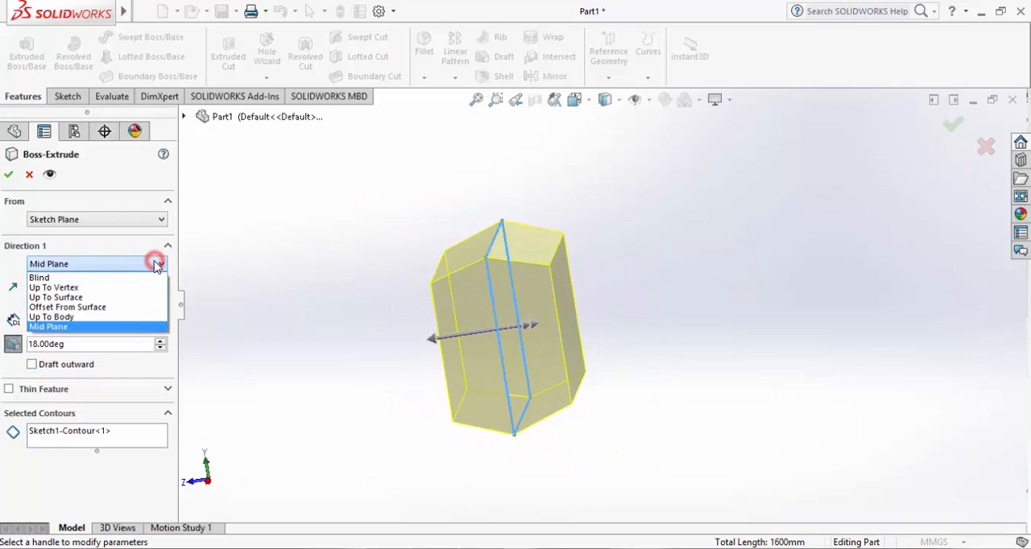
click(79, 325)
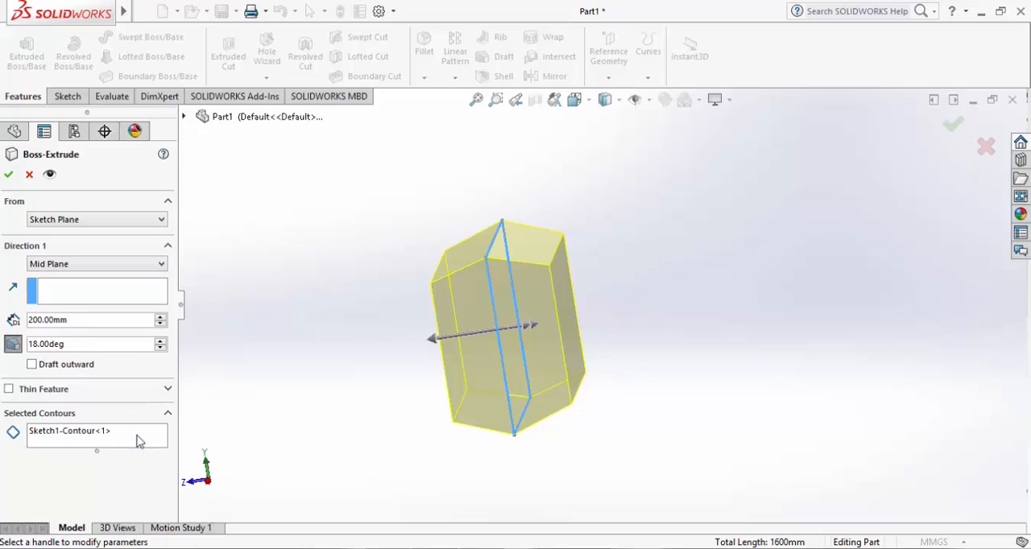
click(167, 389)
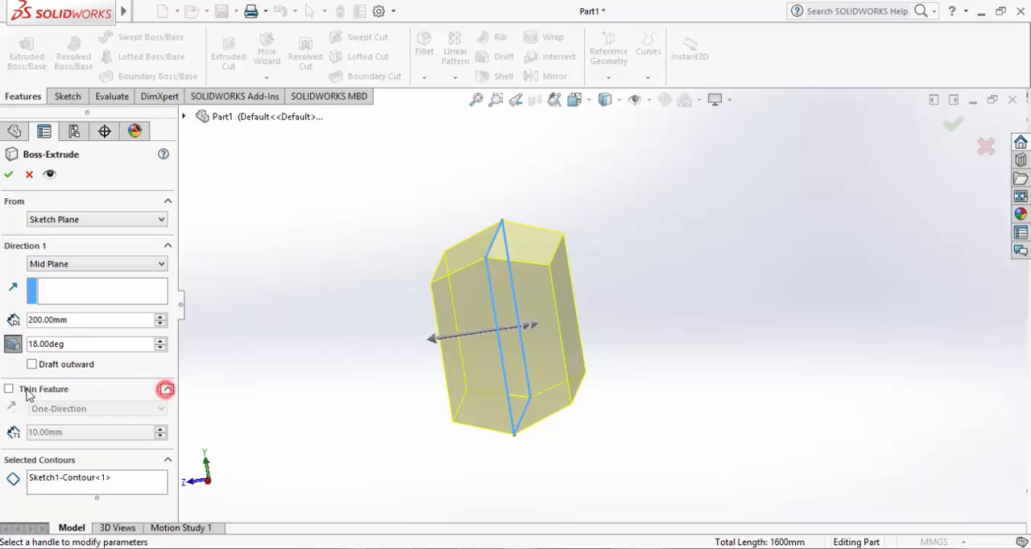
click(166, 389)
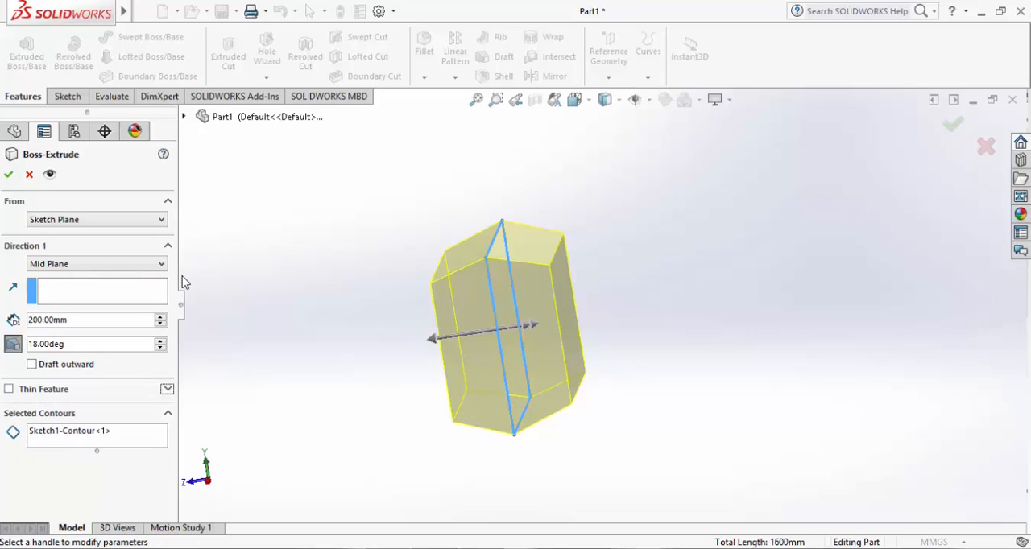
click(168, 245)
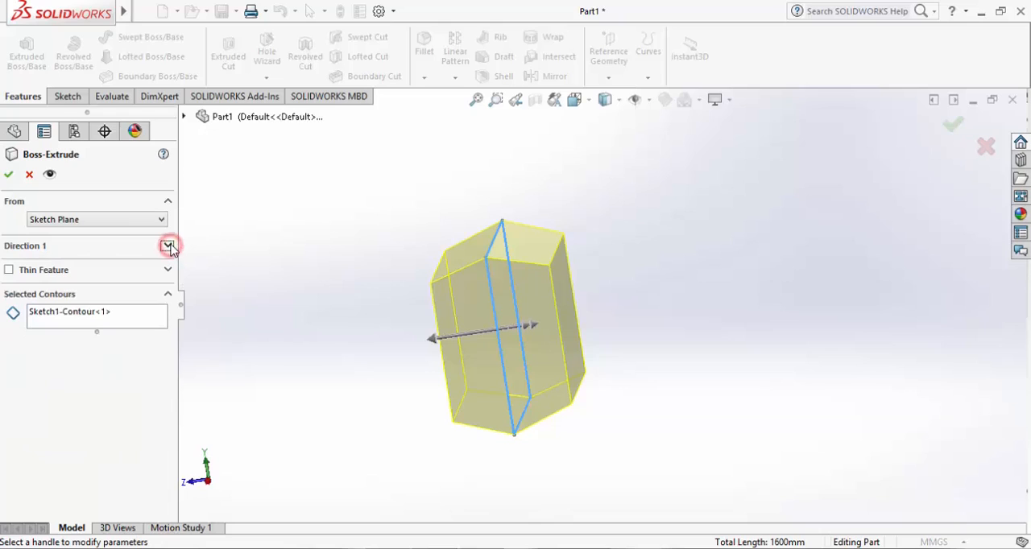
click(167, 245)
click(157, 266)
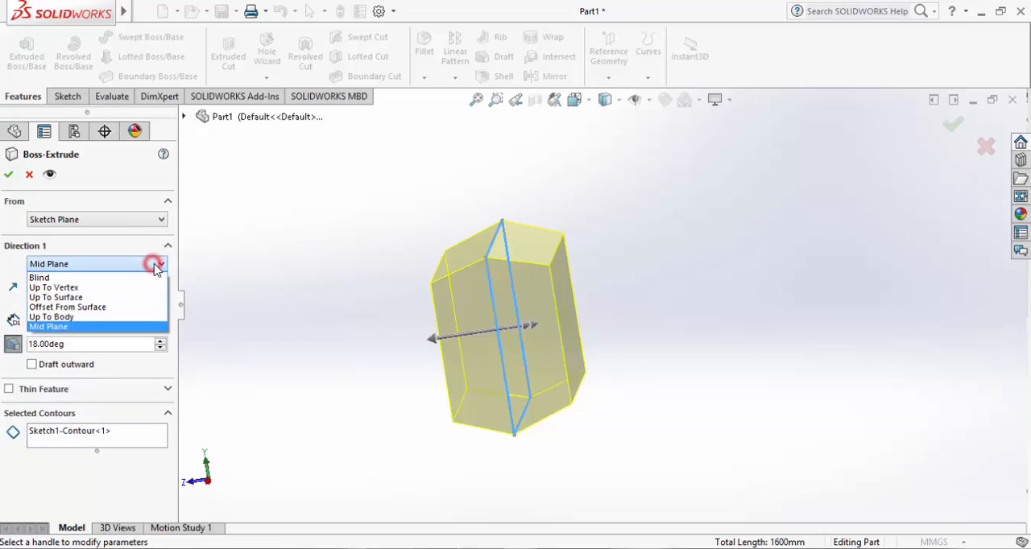
click(157, 265)
Switch the extrusion to Blind with a second direction, setting Direction 1's depth to 150 mm and Direction 2's to 50 mm
click(156, 266)
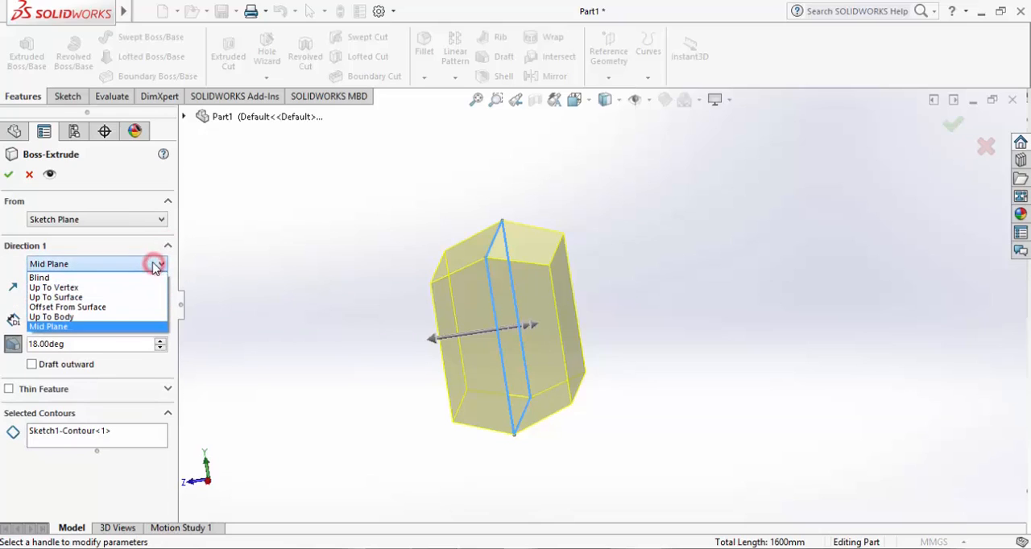
click(70, 276)
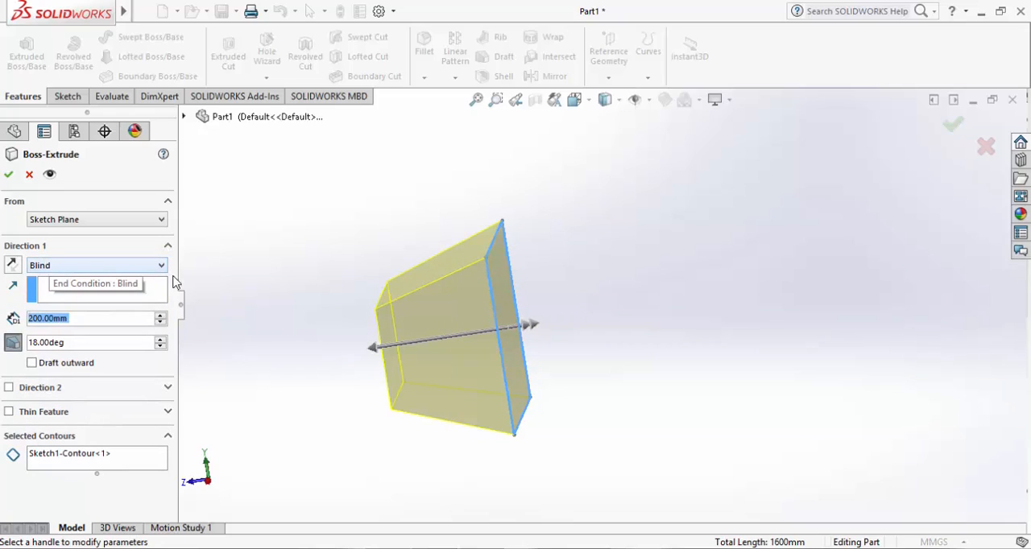
click(9, 387)
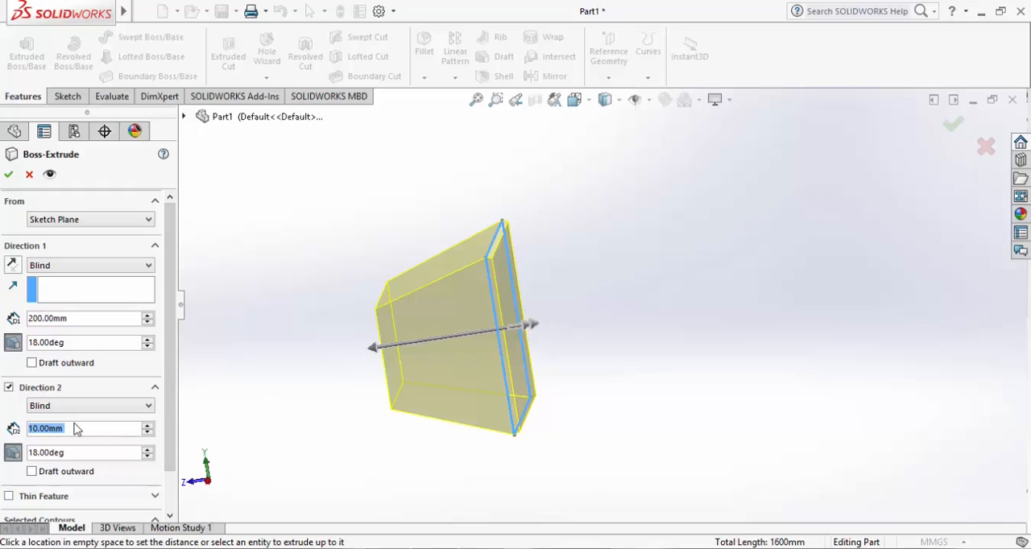
double_click(72, 319)
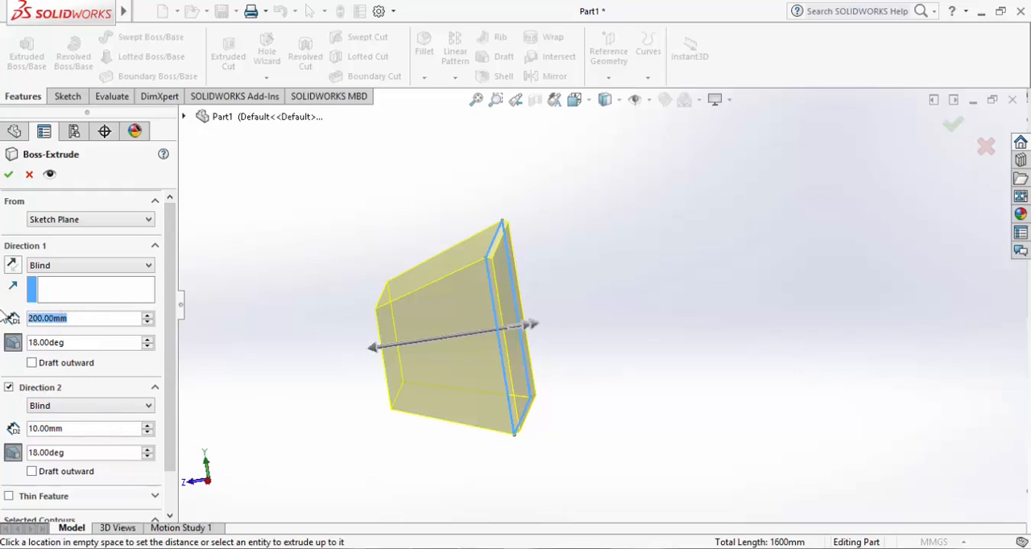
text(150)
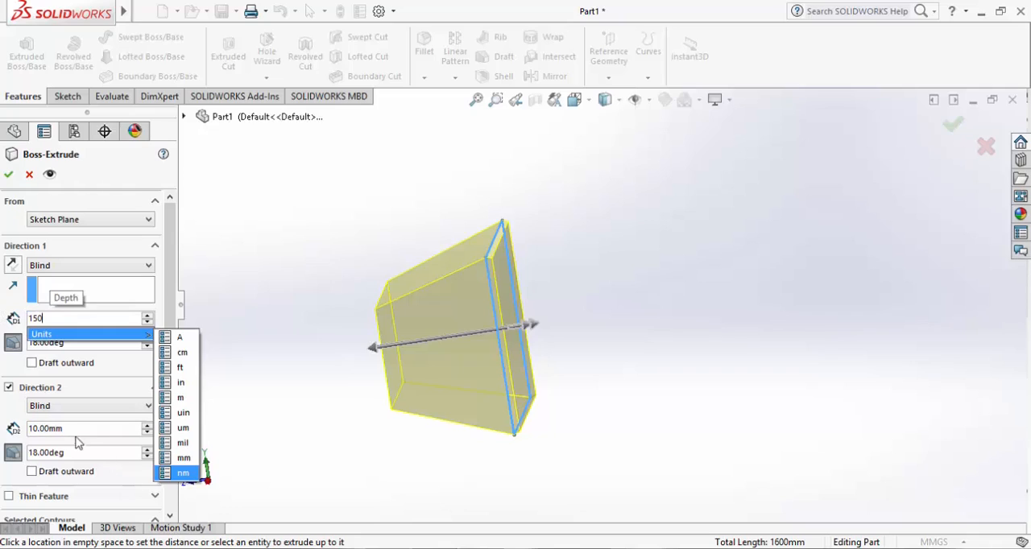
double_click(71, 428)
text(50)
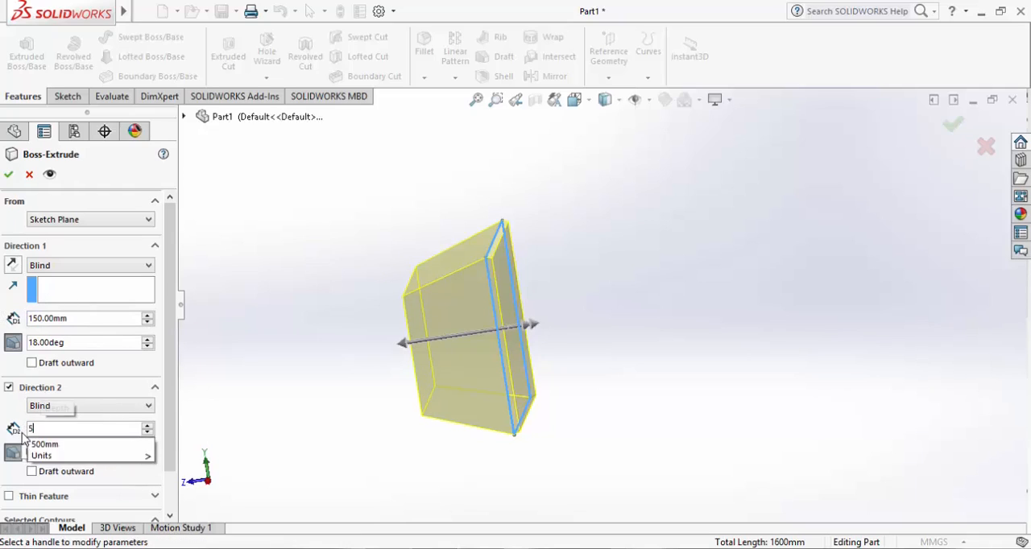
key(Return)
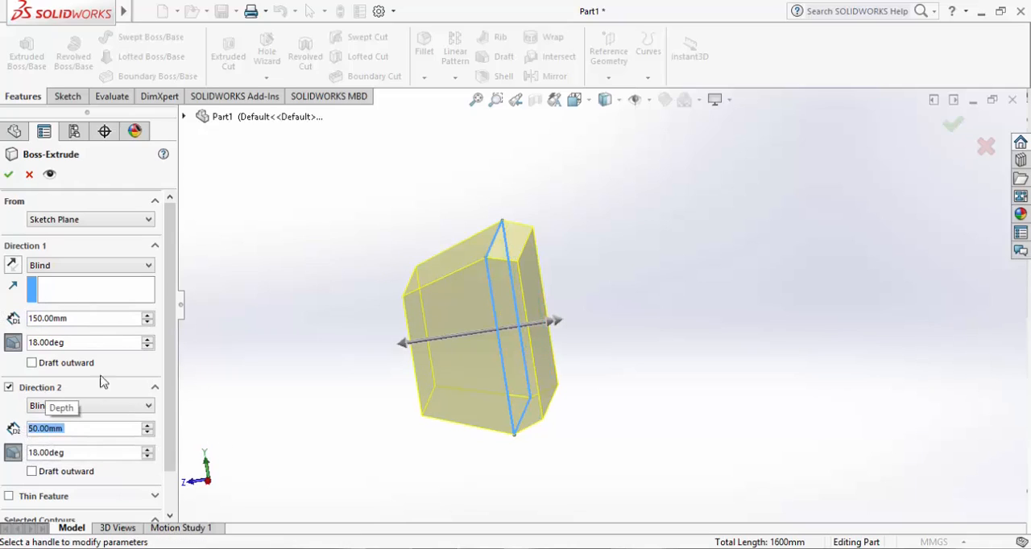
Set Direction 2's draft angle to 25 degrees and switch off that direction's draft
double_click(70, 453)
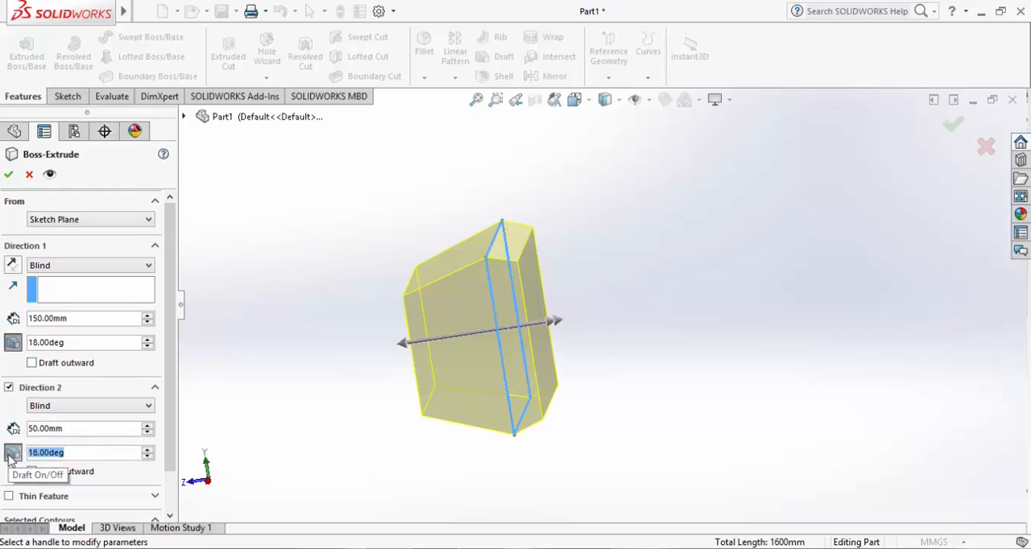
text(25)
key(Return)
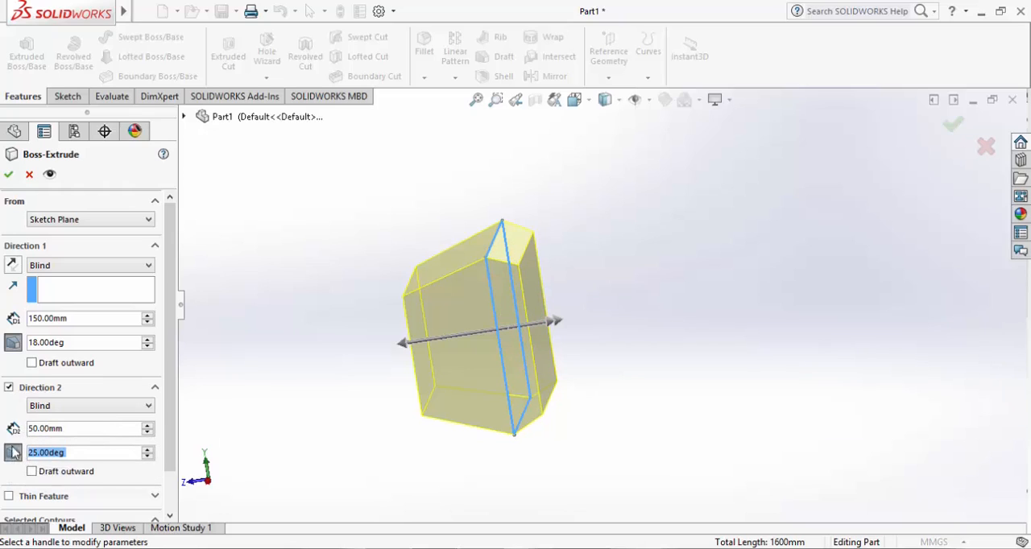
click(13, 453)
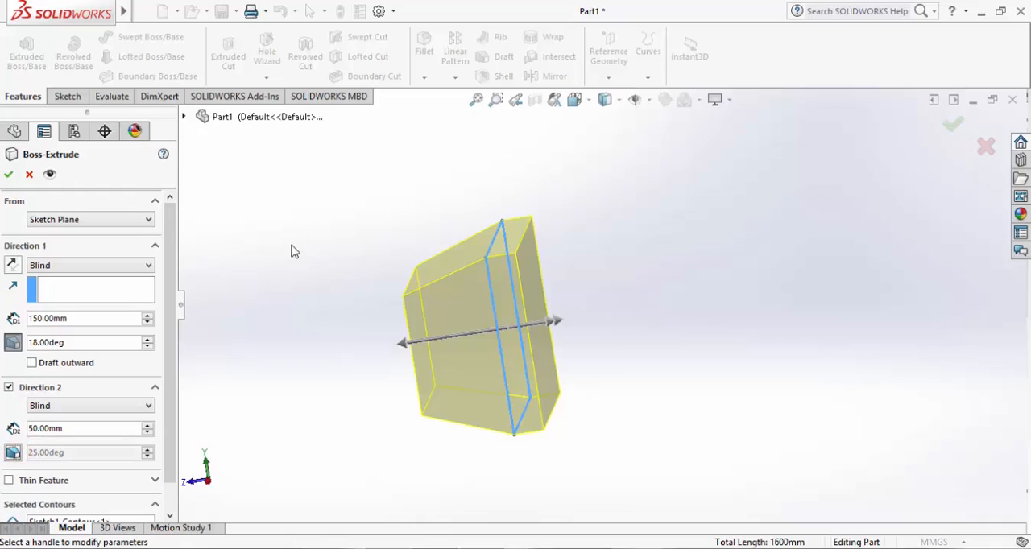
Set Direction 1's draft angle to 15 degrees and complete the extrusion
double_click(93, 342)
text(15)
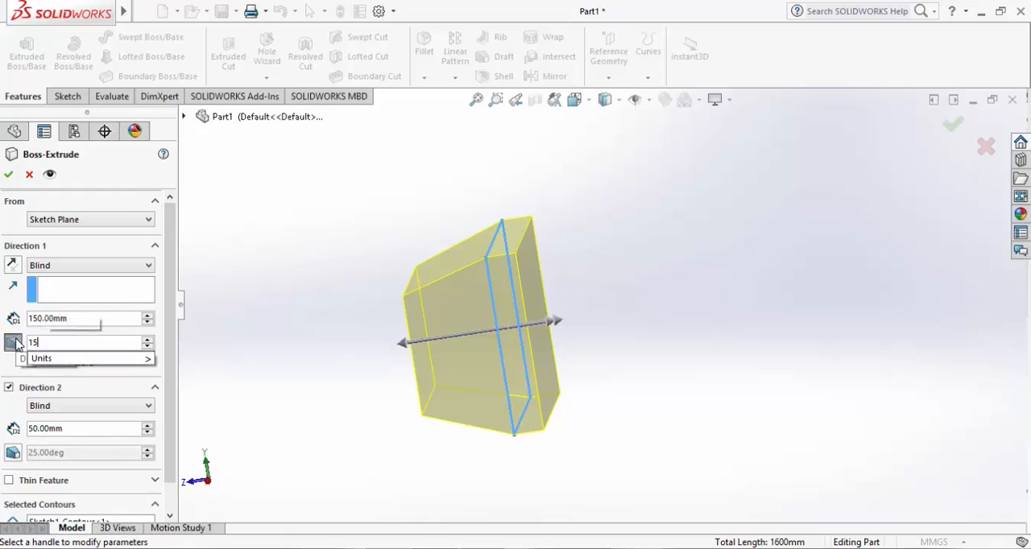
key(Return)
click(317, 280)
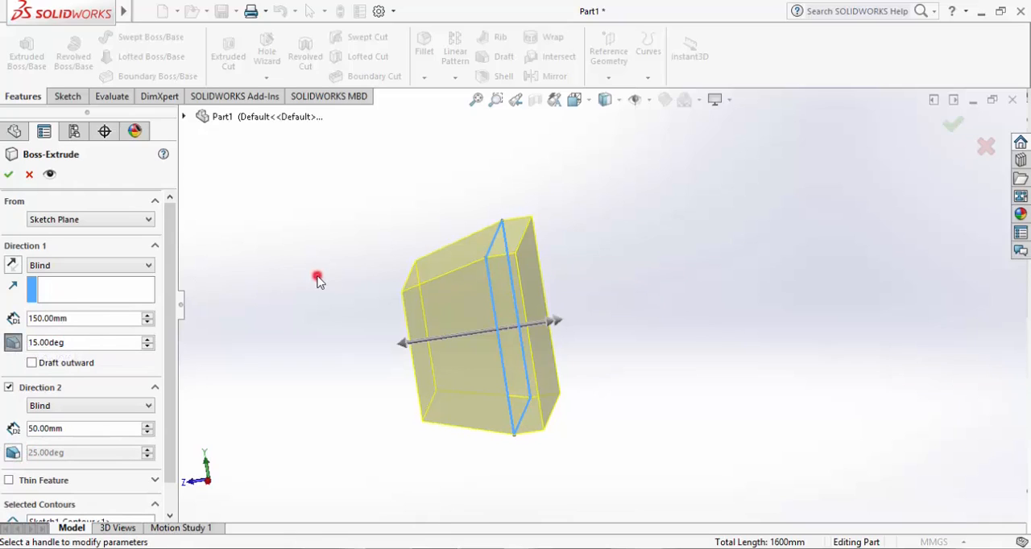
middle_drag(304, 240, 330, 253)
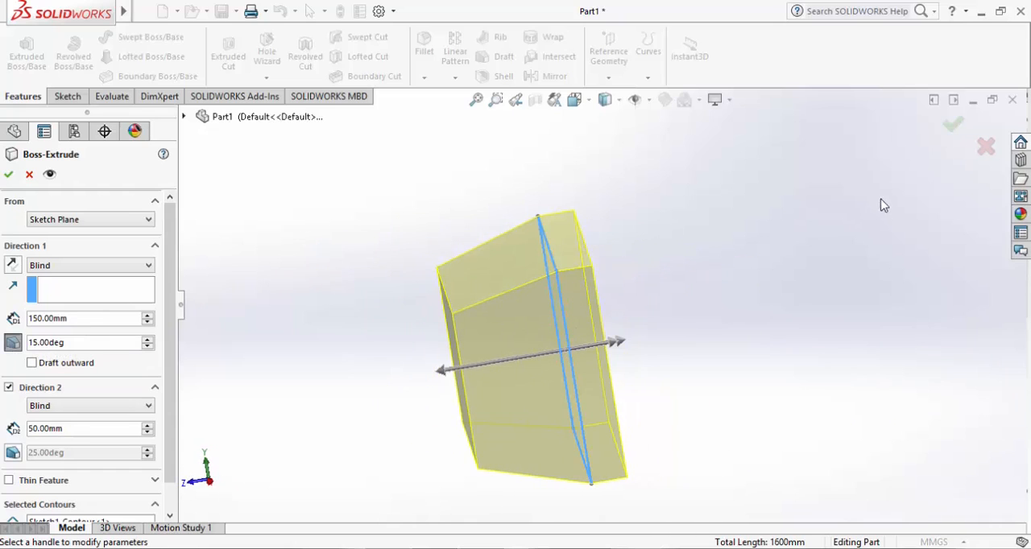
click(951, 129)
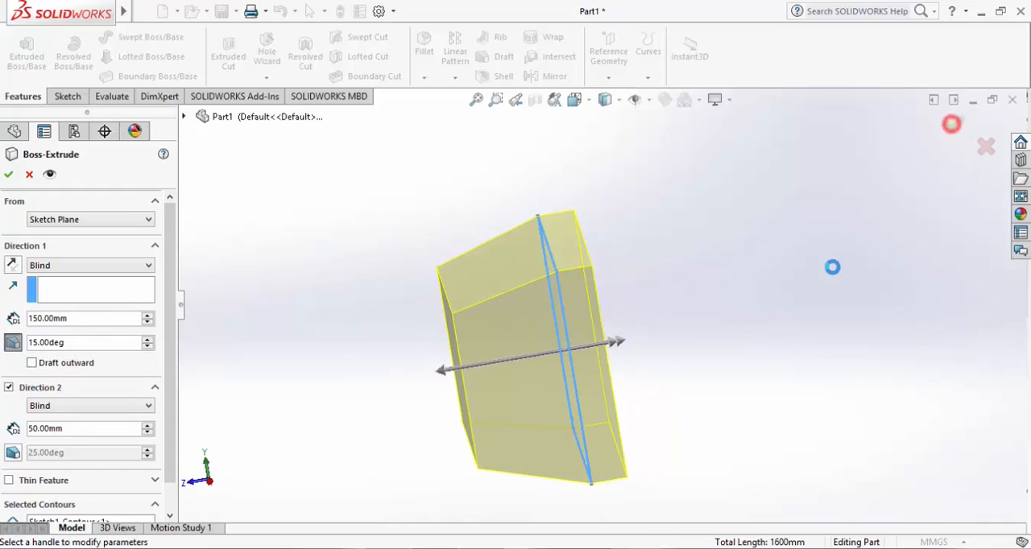
click(745, 286)
mouse_move(644, 260)
middle_down()
mouse_move(759, 264)
mouse_move(704, 265)
middle_up()
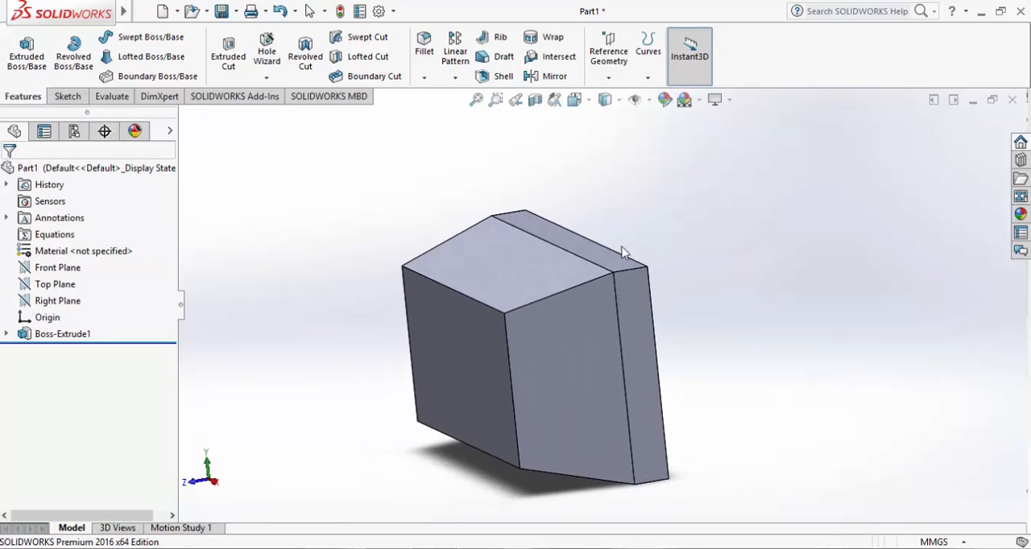
Edit the boss extrusion to remove its second direction and switch off Direction 1's draft
click(63, 334)
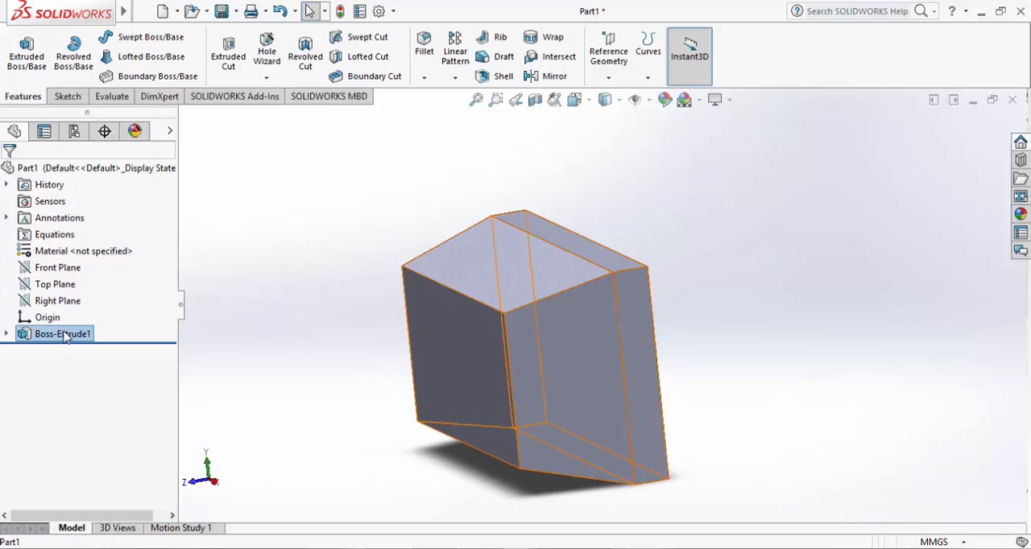
right_click(66, 335)
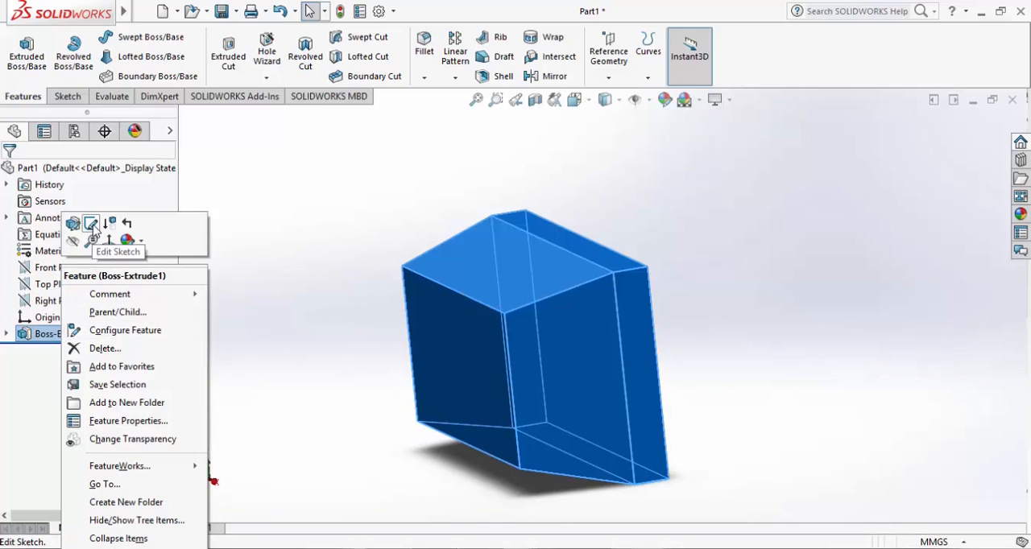
click(74, 224)
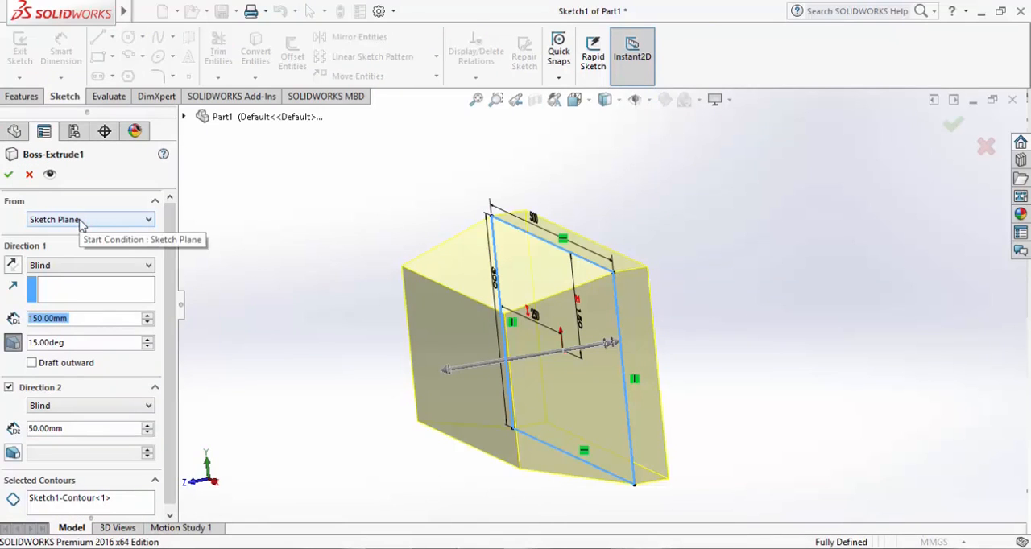
click(17, 389)
click(12, 343)
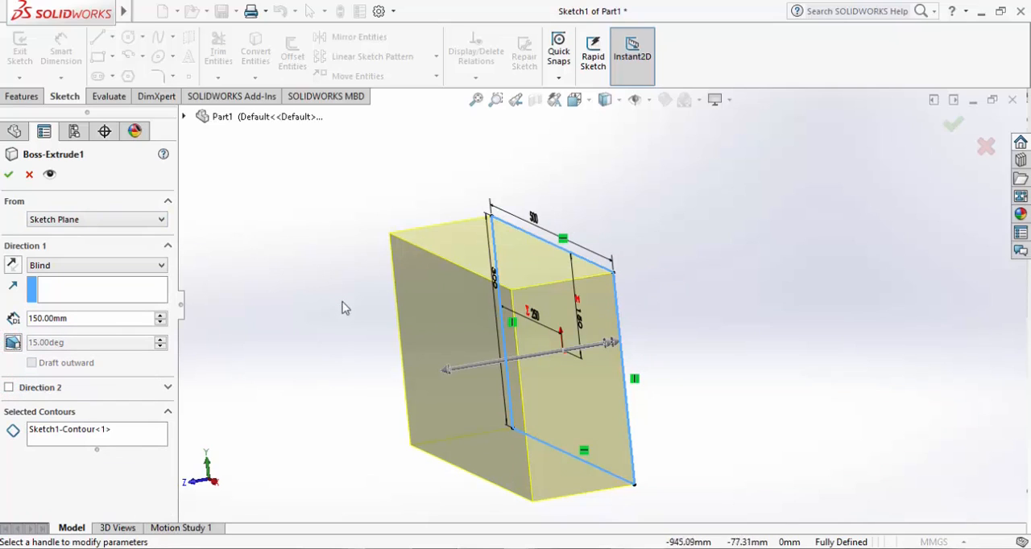
Set the extrusion's end condition to Mid Plane with the 150 mm depth and complete the edit
click(283, 266)
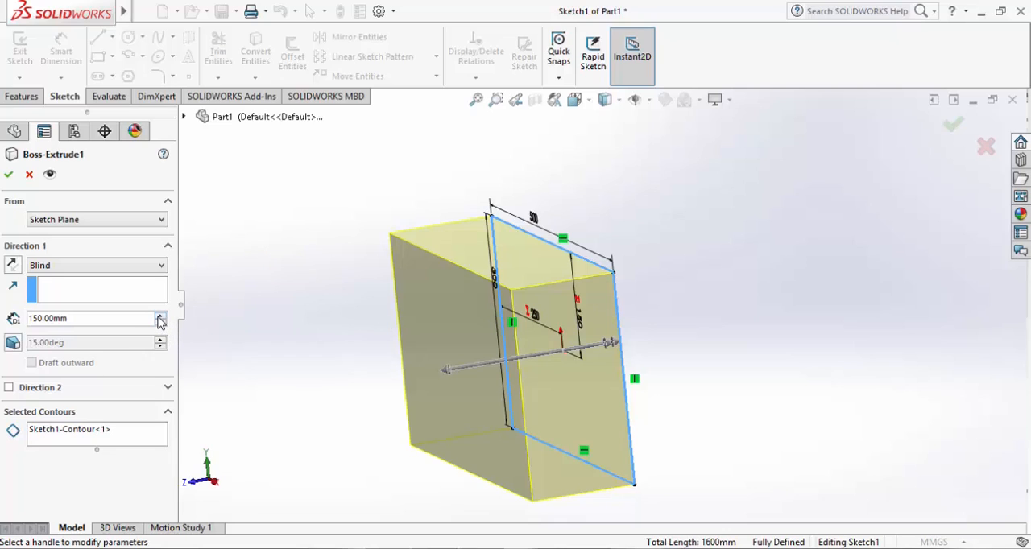
click(138, 266)
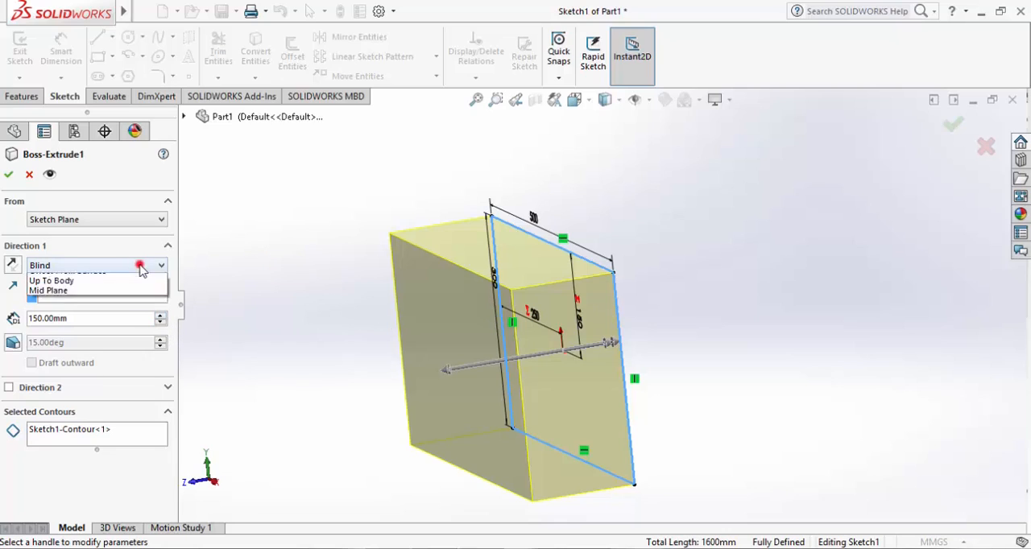
click(78, 330)
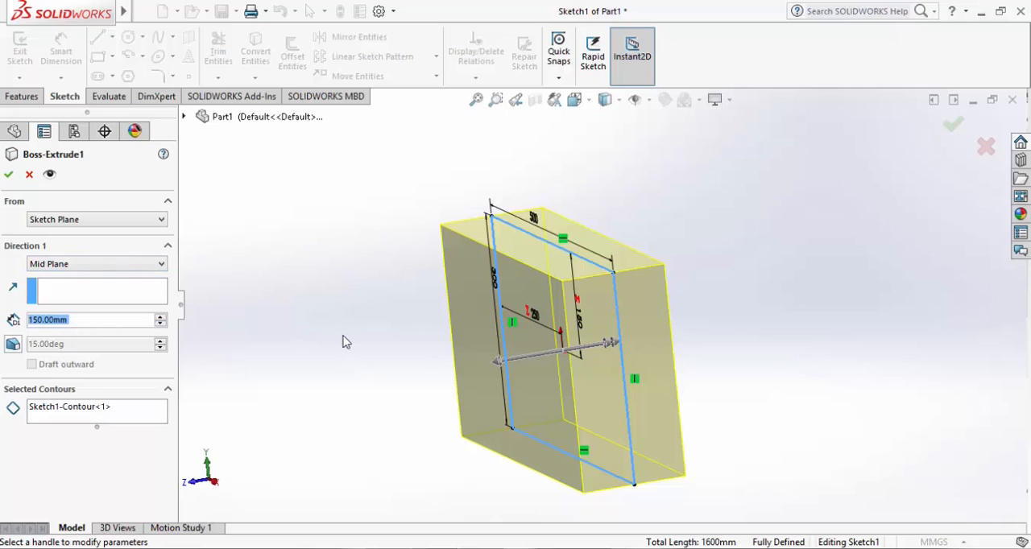
click(9, 175)
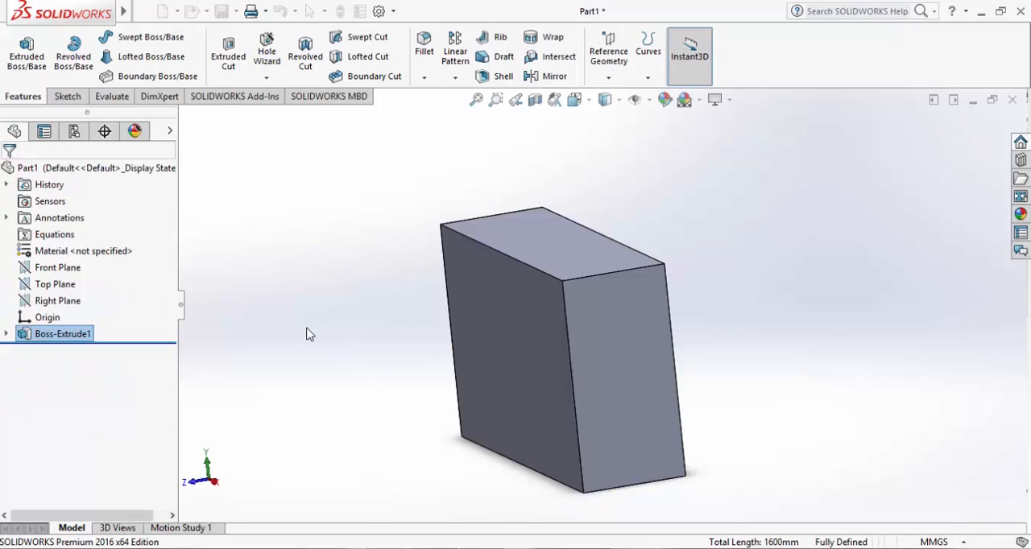
Measure the distance between the block's front and back faces, then close the measurement
click(329, 330)
middle_drag(342, 287, 371, 259)
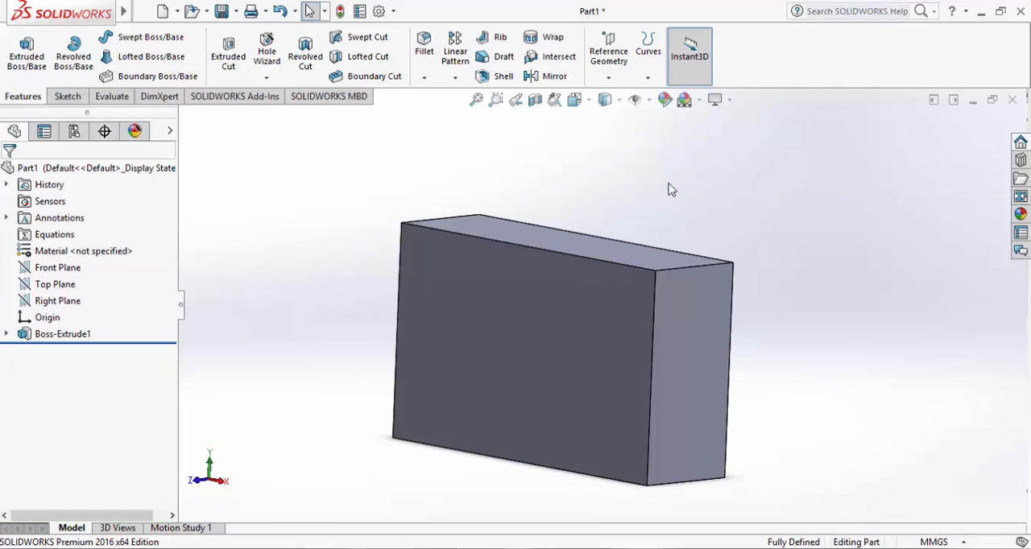
mouse_move(697, 197)
middle_down()
mouse_move(674, 211)
mouse_move(693, 215)
middle_up()
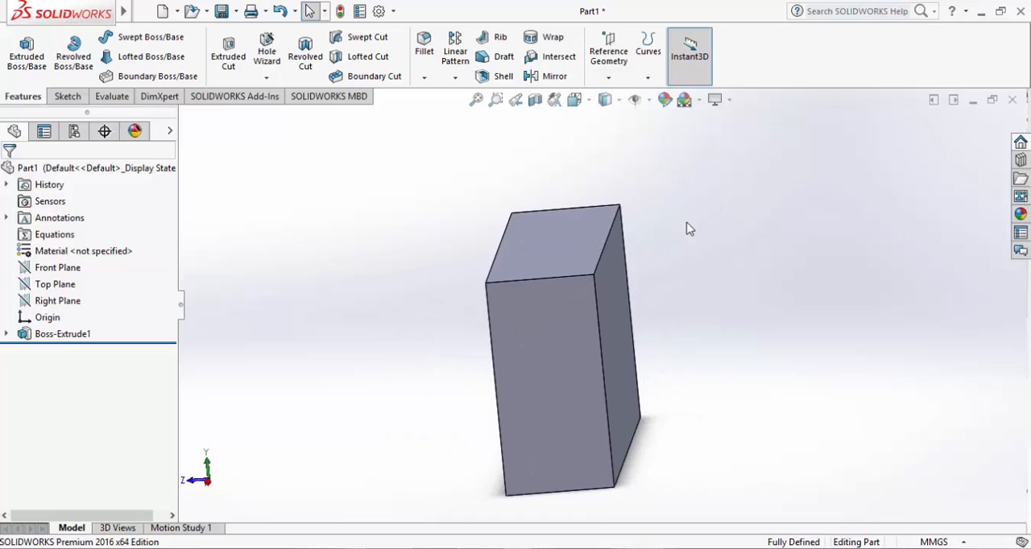
click(112, 96)
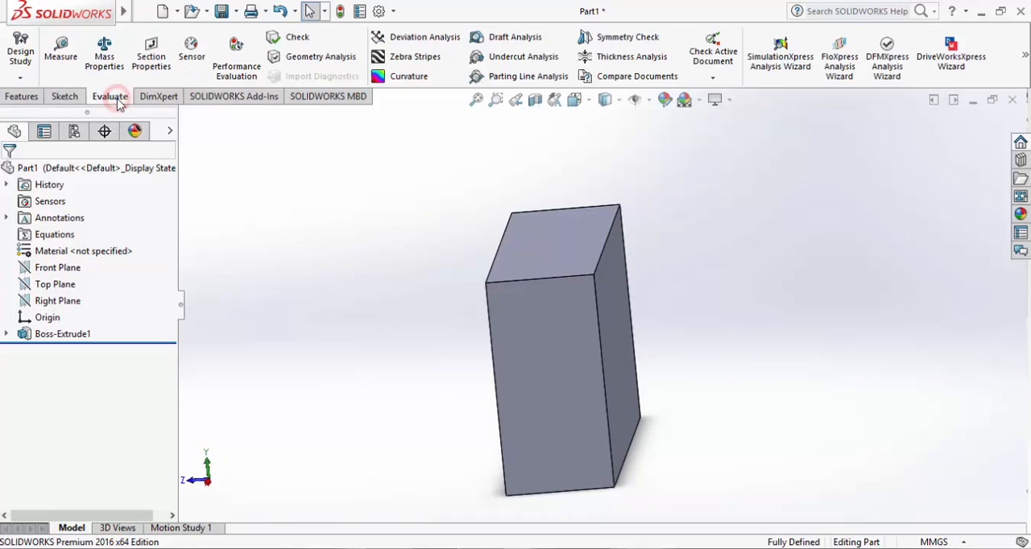
click(62, 61)
middle_drag(460, 295, 473, 300)
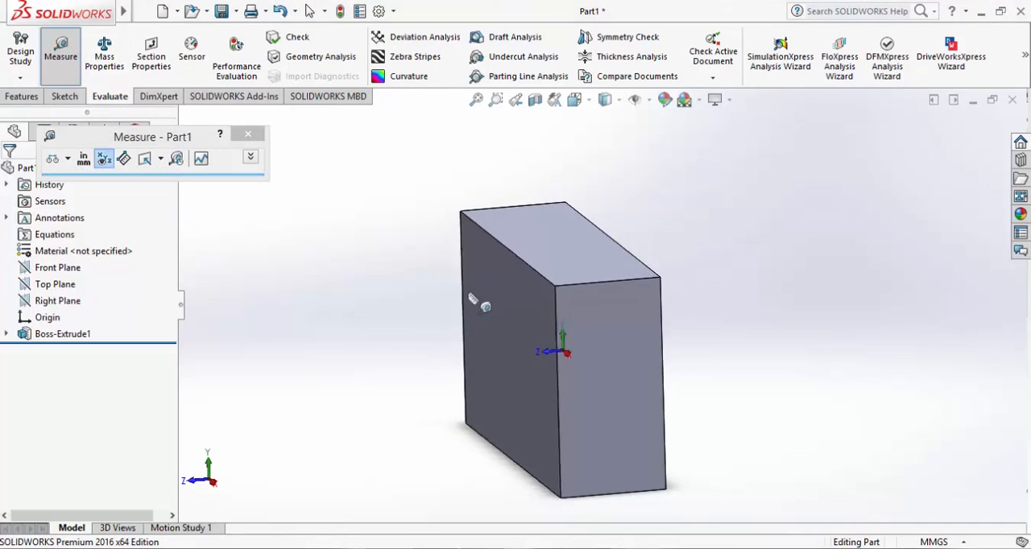
click(506, 301)
middle_drag(729, 308, 645, 302)
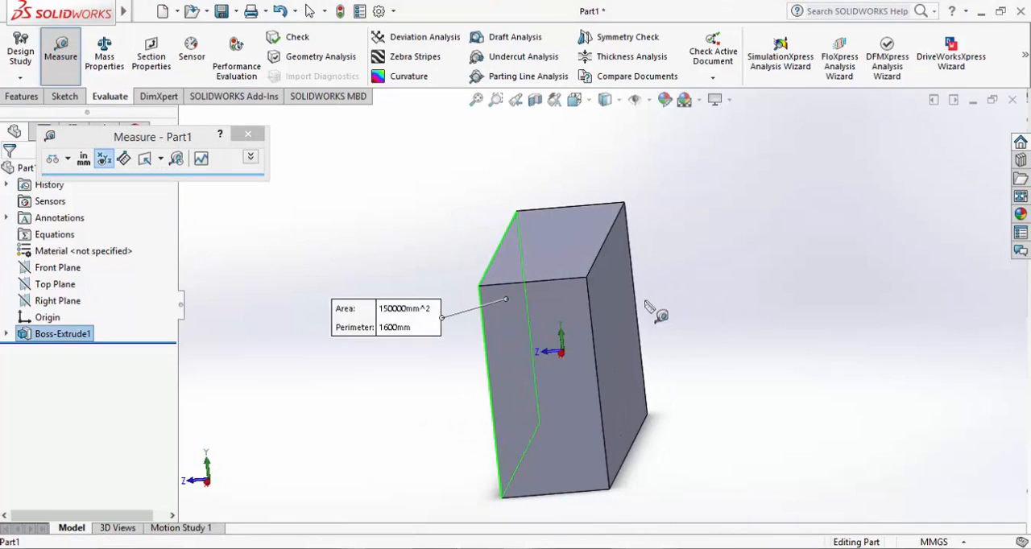
click(617, 322)
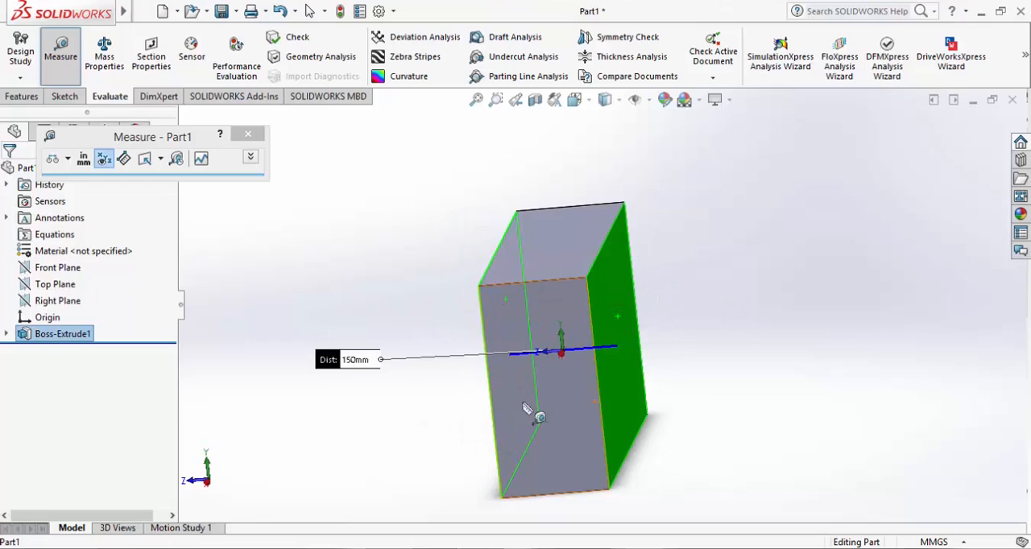
scroll(332, 370, up, 3)
scroll(370, 368, down, 1)
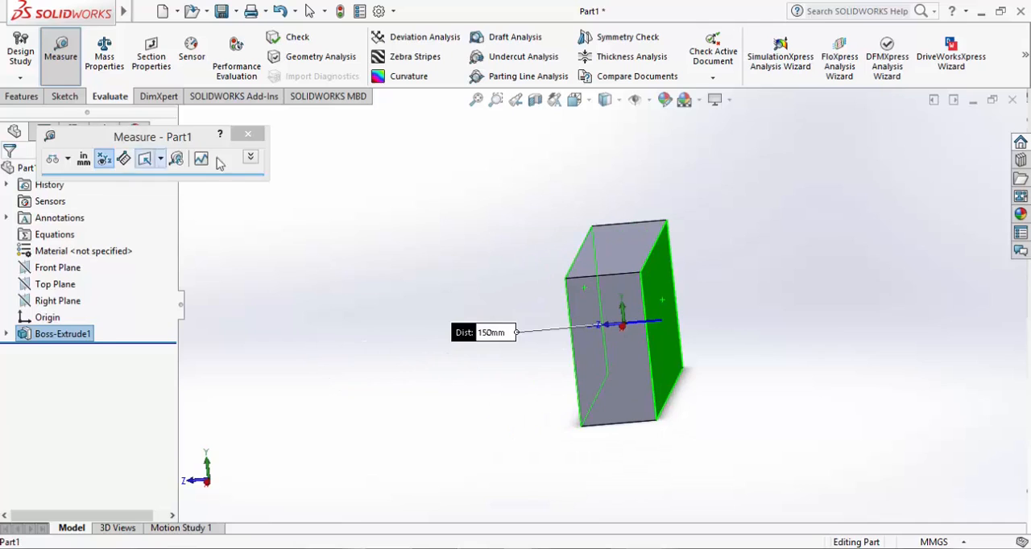
click(248, 135)
middle_drag(484, 336, 554, 328)
scroll(587, 317, down, 6)
scroll(586, 313, up, 6)
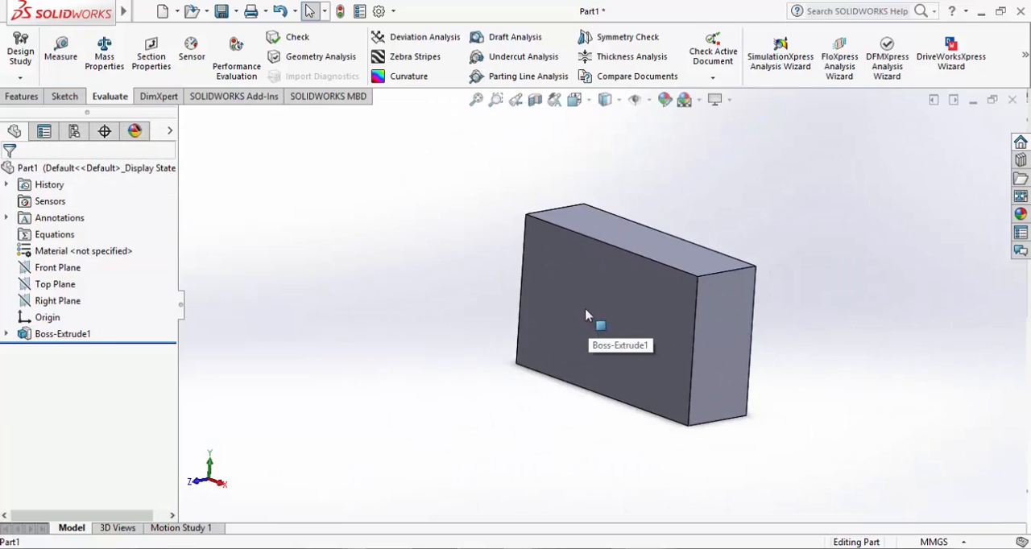
scroll(804, 294, down, 2)
scroll(774, 298, up, 3)
middle_drag(713, 320, 733, 304)
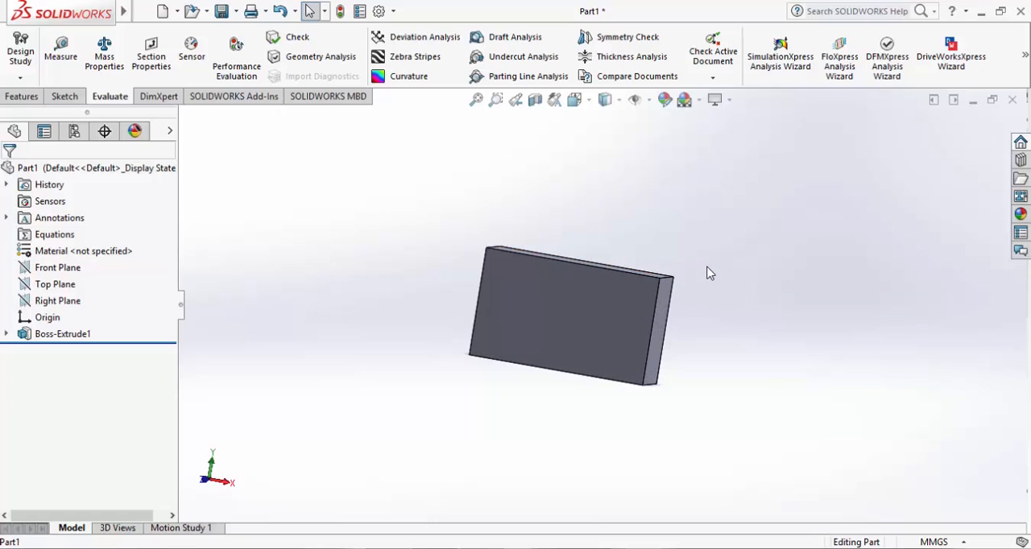
ctrl+middle_drag(733, 298, 670, 333)
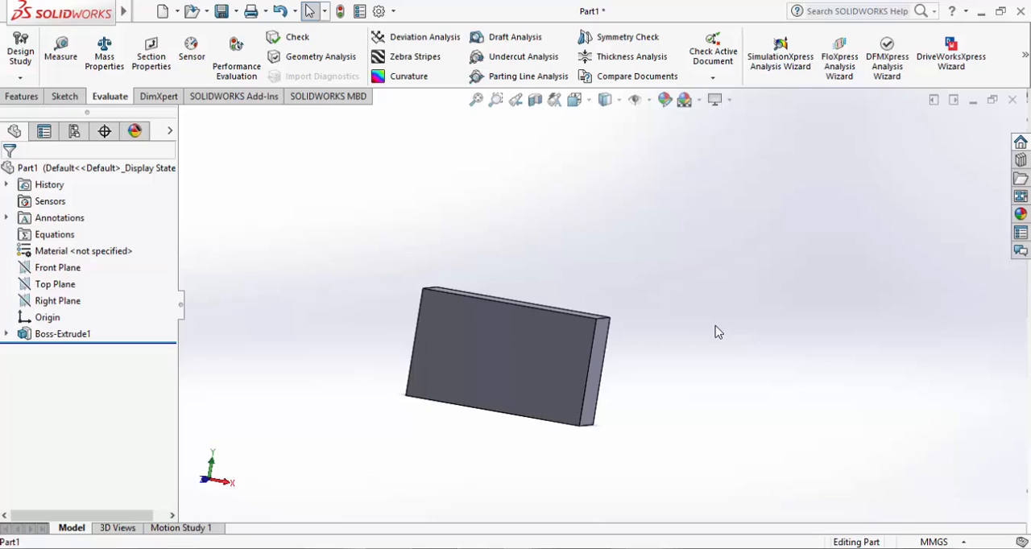
scroll(630, 278, down, 2)
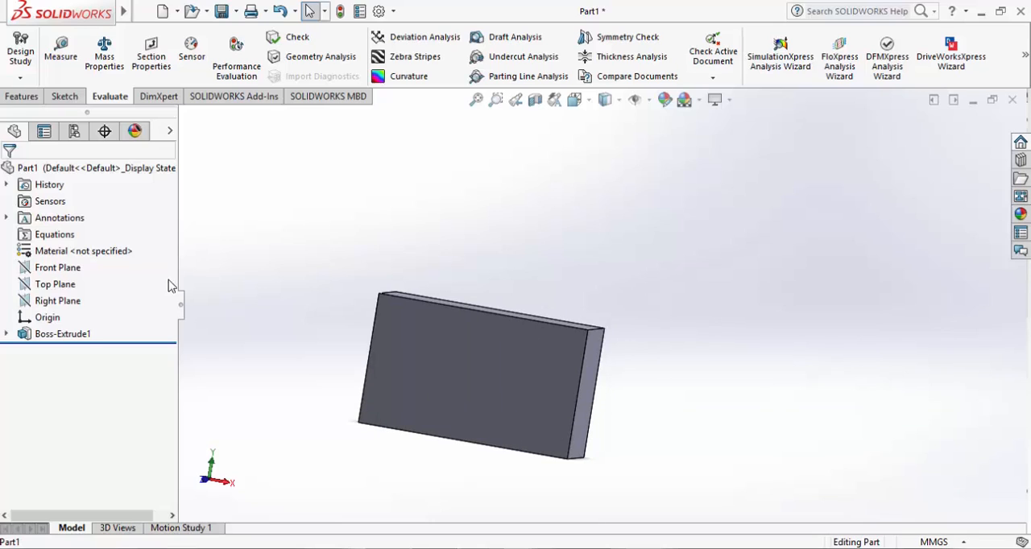
Delete the boss extrusion feature without deleting its absorbed sketch
click(49, 334)
right_click(56, 336)
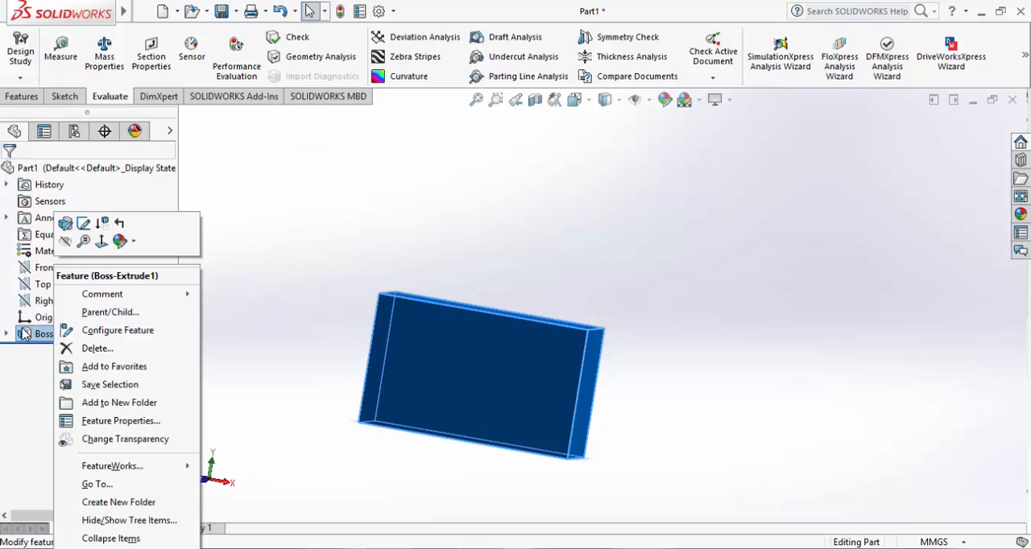
click(93, 349)
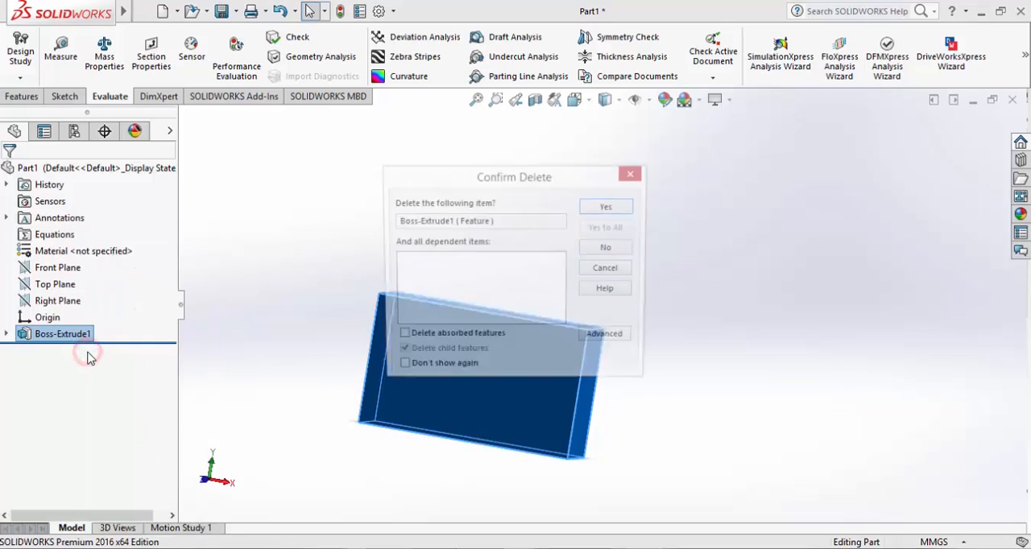
click(592, 212)
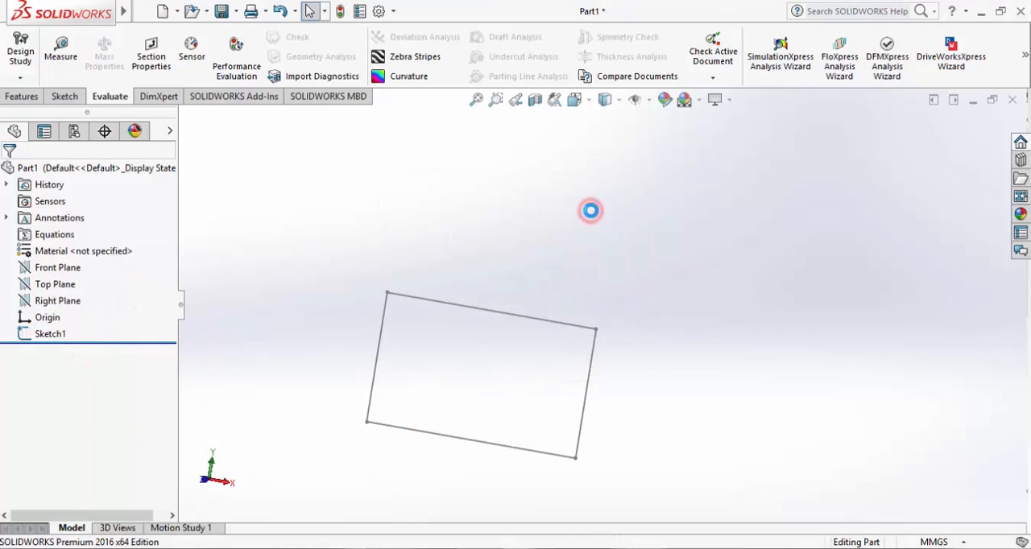
right_click(55, 333)
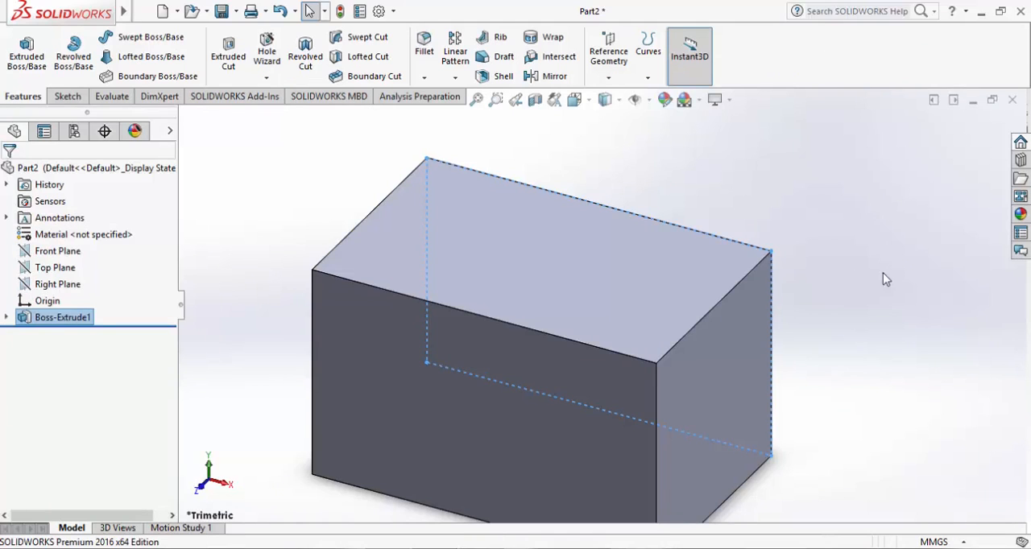
click(851, 277)
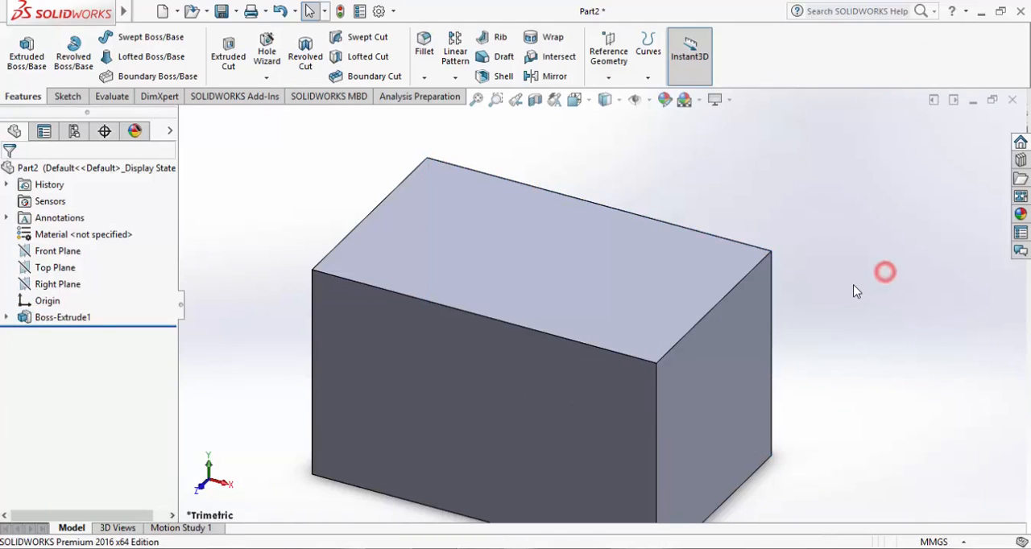
scroll(853, 278, down, 2)
scroll(857, 288, up, 3)
scroll(761, 342, up, 2)
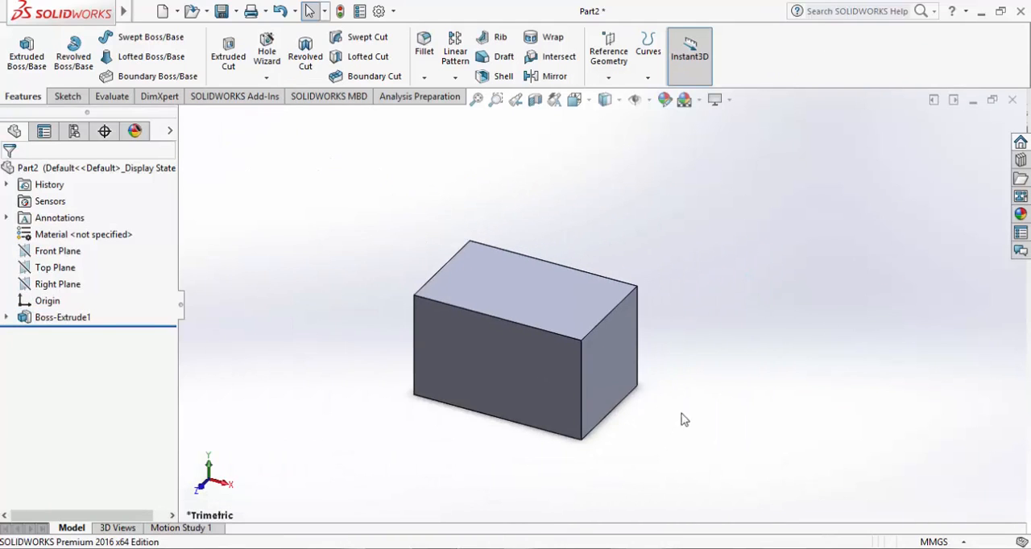
scroll(701, 407, down, 2)
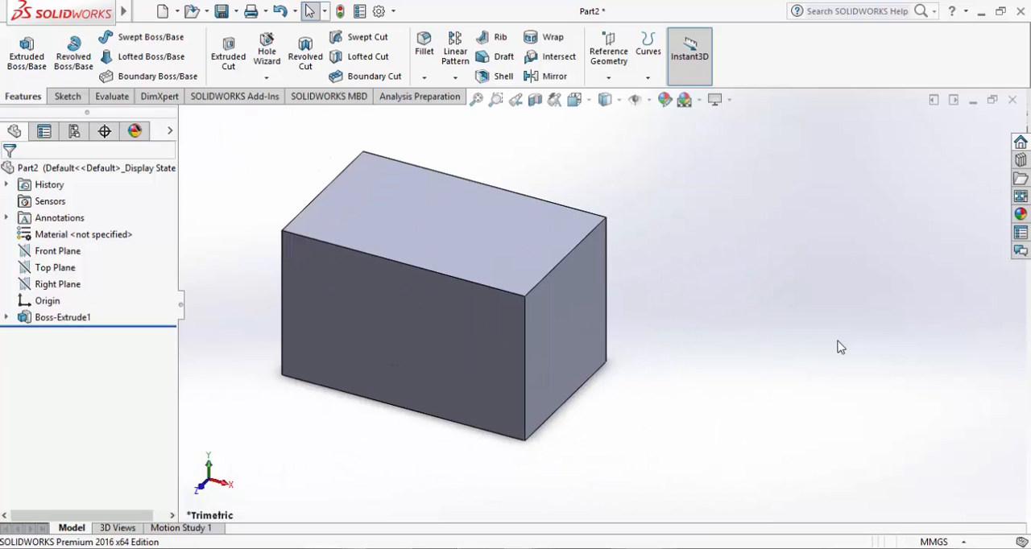
click(72, 96)
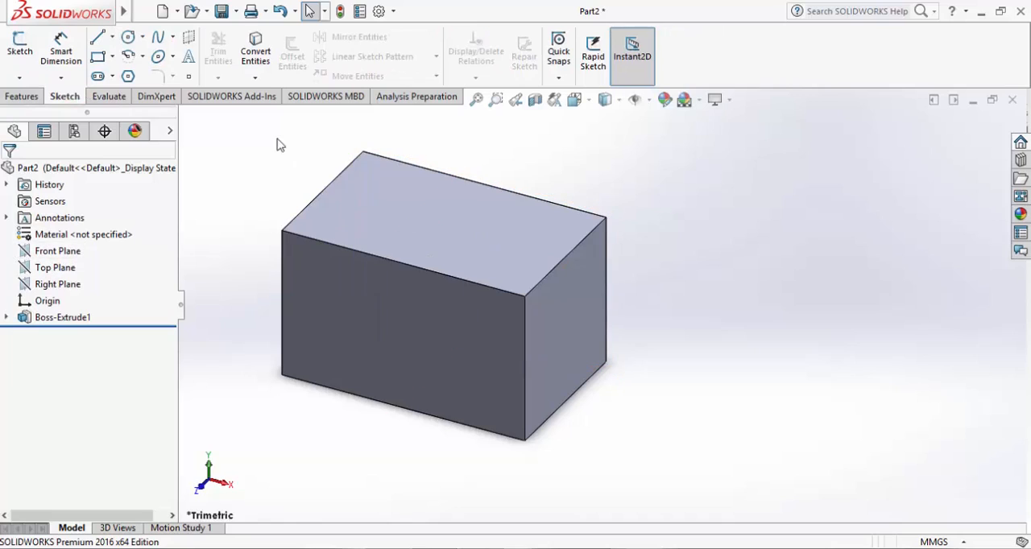
click(24, 49)
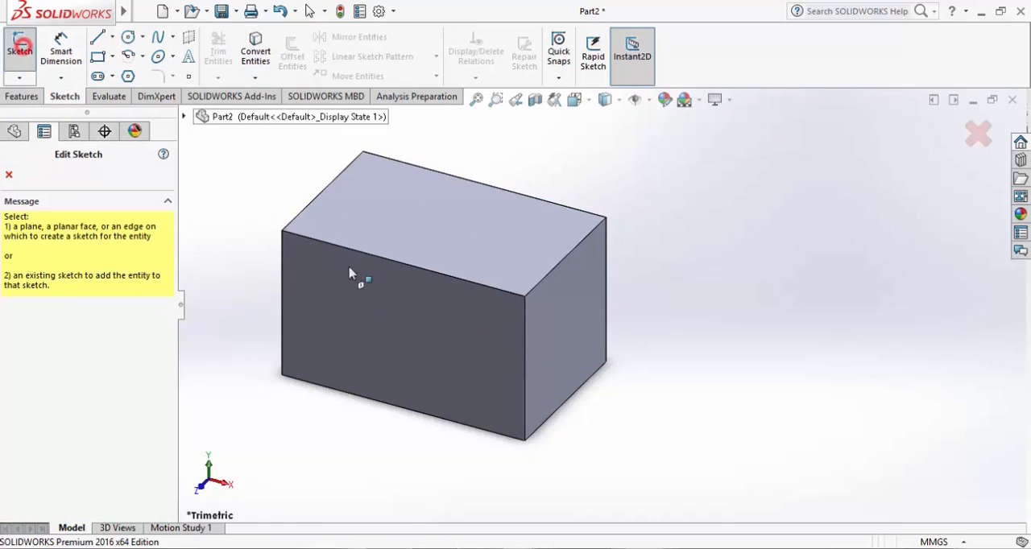
click(576, 328)
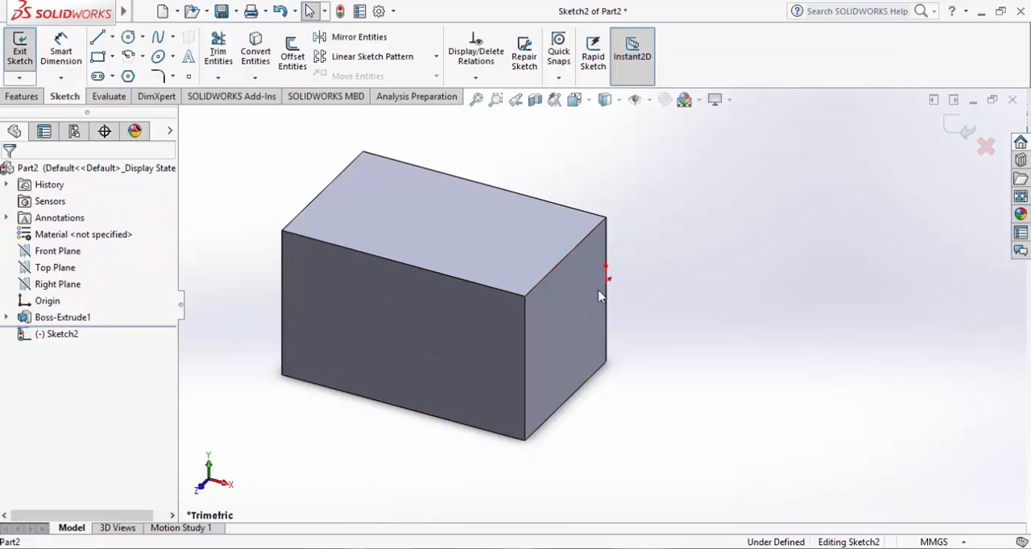
click(963, 129)
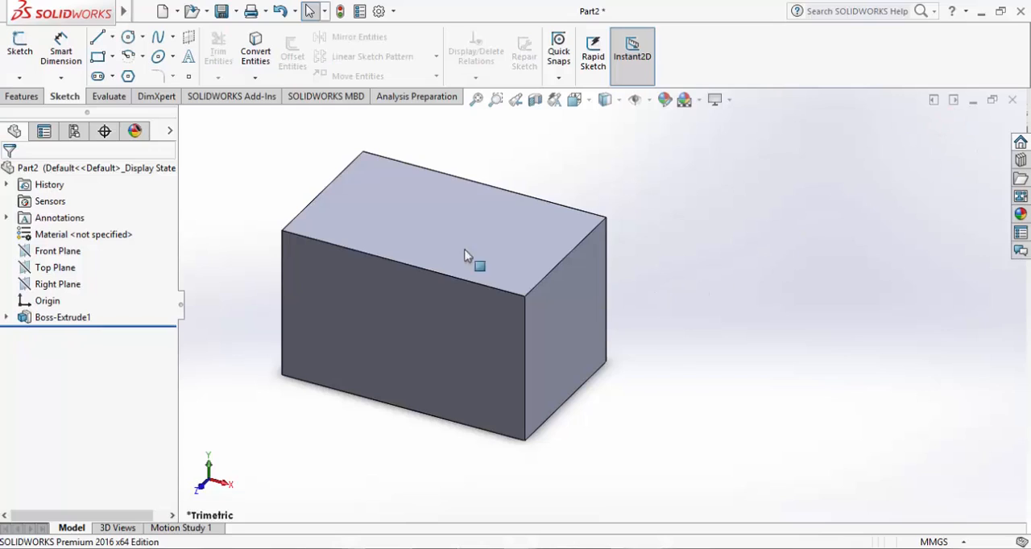
Start a sketch on the right face of the block in Part2 and draw a circle of about 36 mm radius near the face's centre
click(20, 48)
click(559, 324)
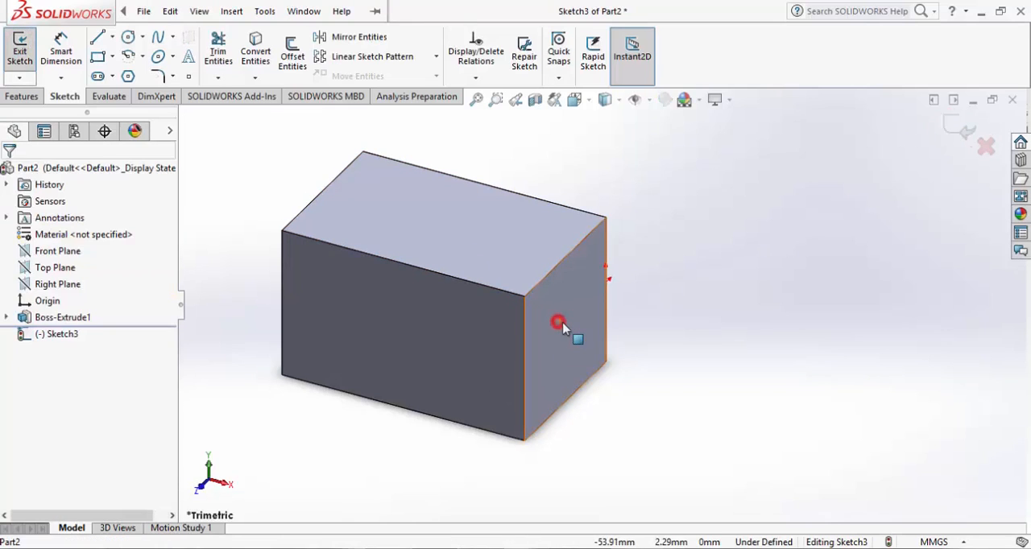
key(ctrl+8)
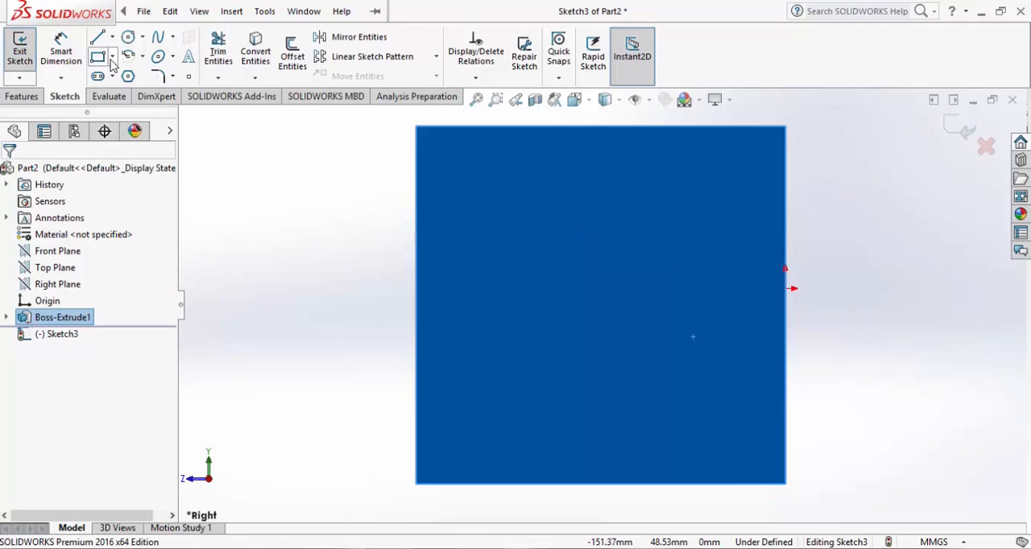
click(127, 36)
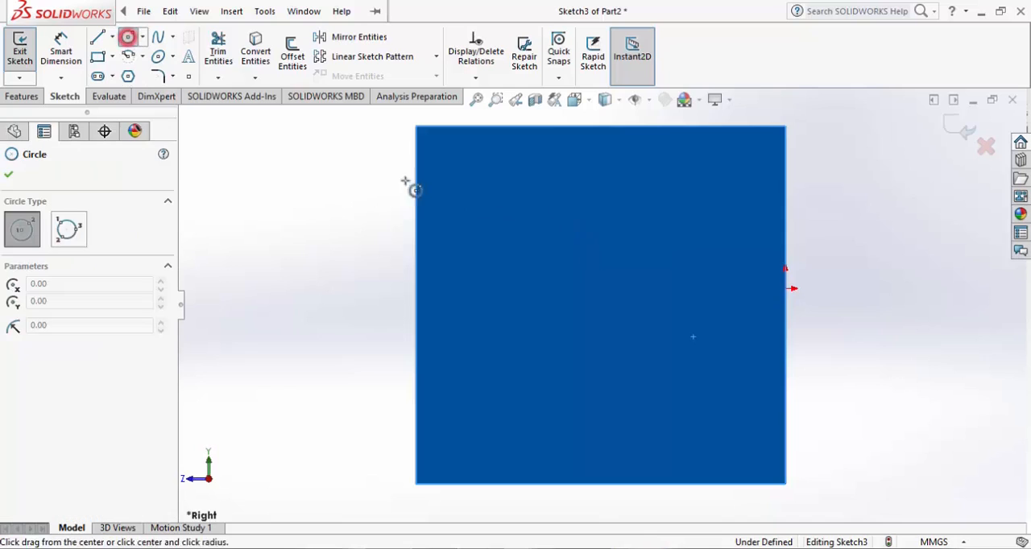
click(604, 313)
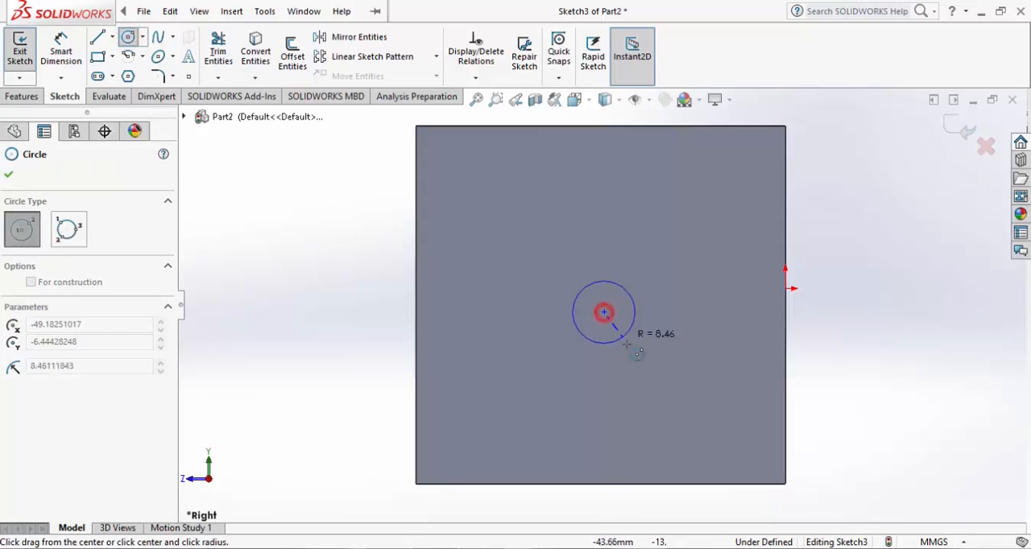
click(675, 425)
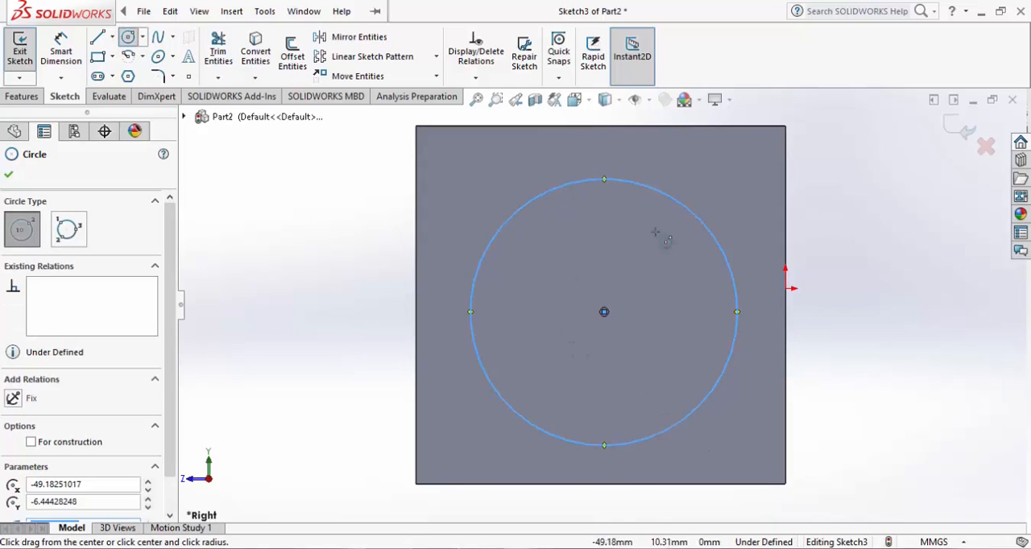
Finish the circle sketch and extrude it as a blind 40 mm boss merged with the block
click(960, 130)
mouse_move(834, 232)
middle_down()
mouse_move(720, 253)
mouse_move(754, 255)
mouse_move(733, 251)
middle_up()
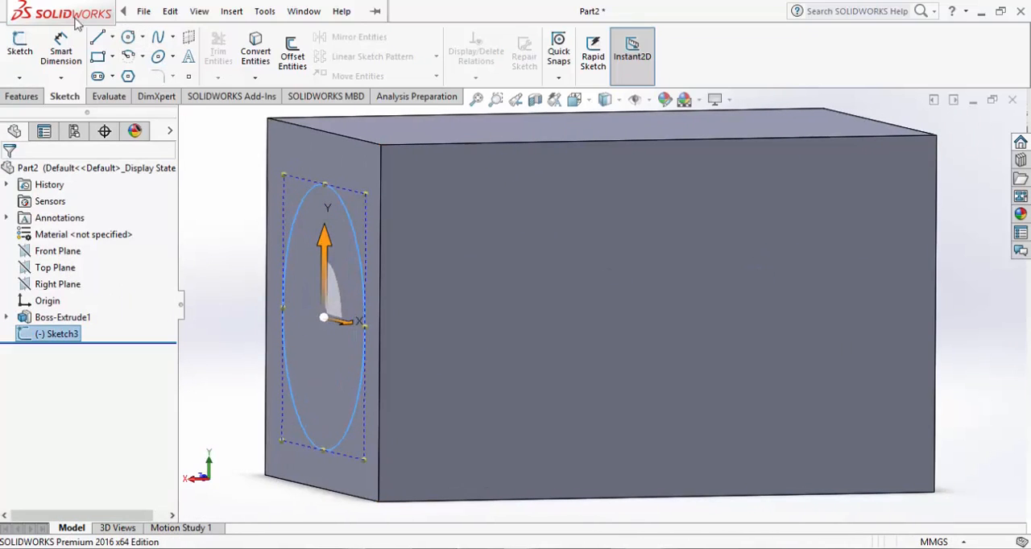
click(22, 96)
click(29, 55)
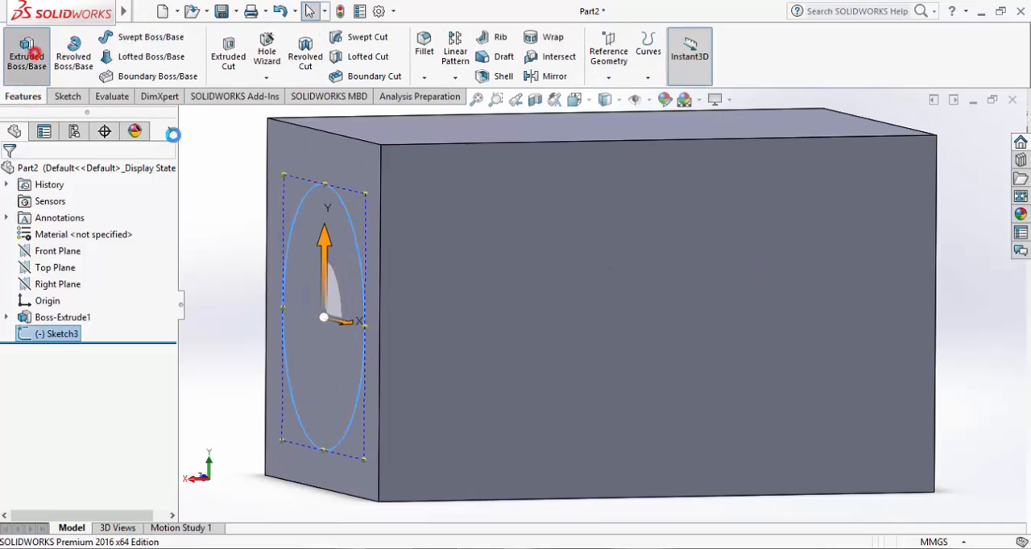
scroll(512, 232, down, 2)
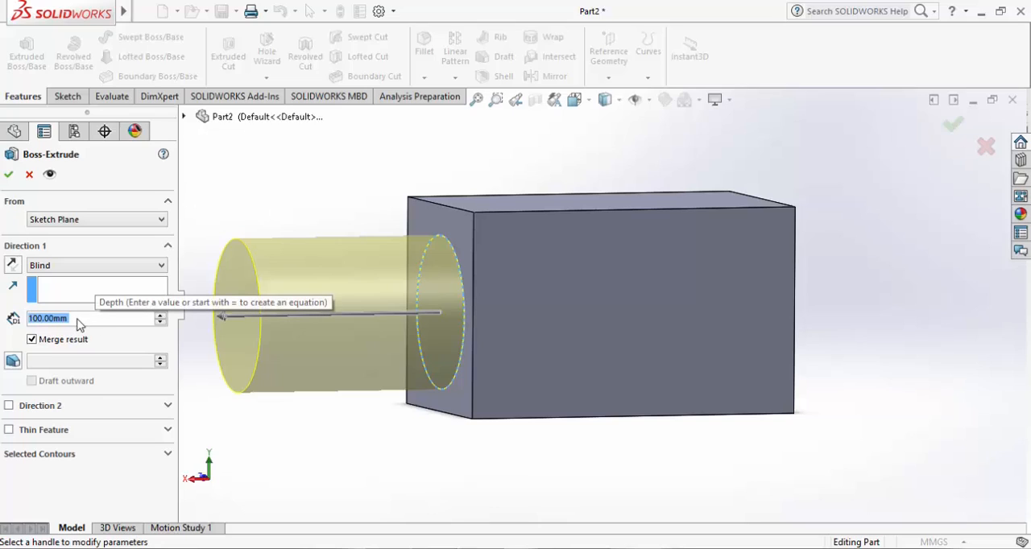
click(225, 317)
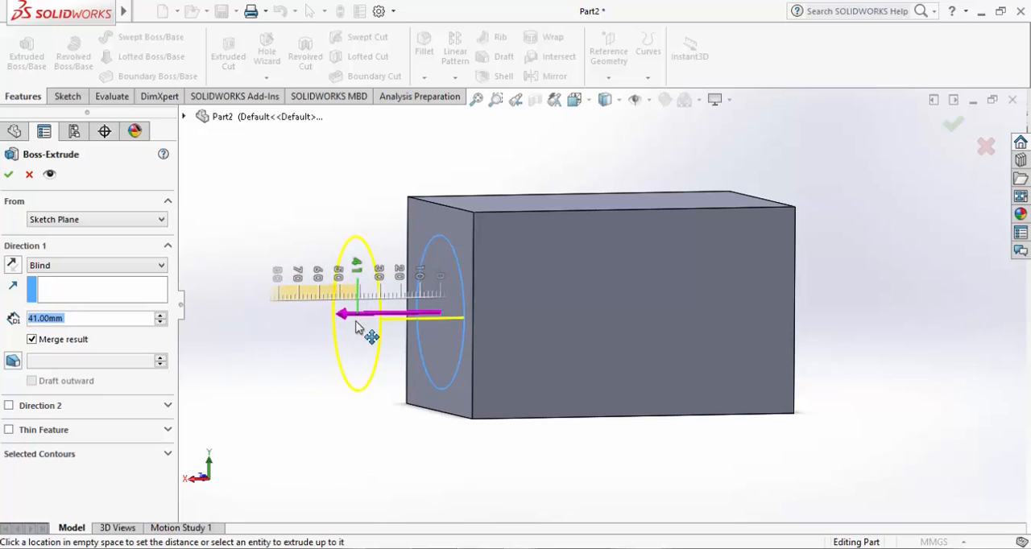
click(370, 327)
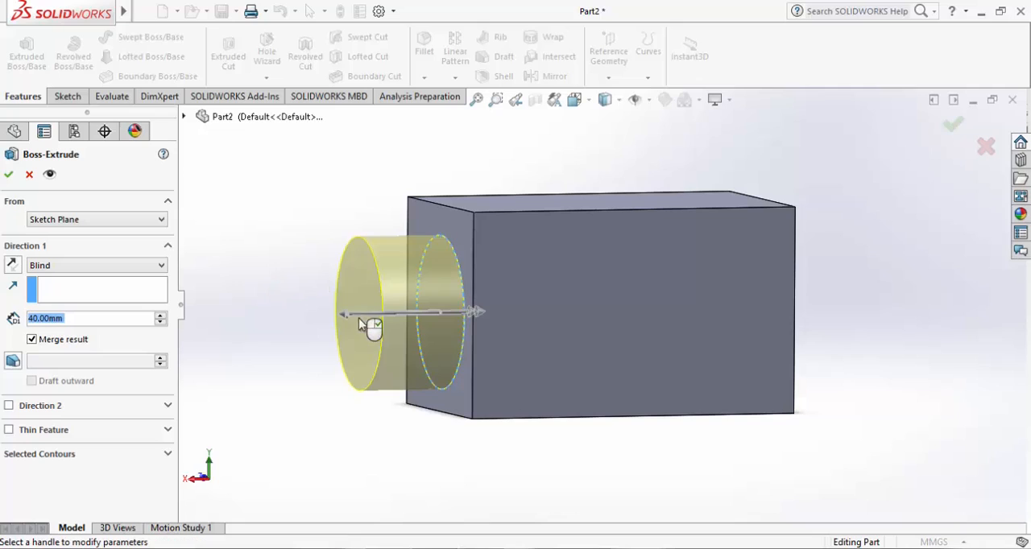
click(312, 211)
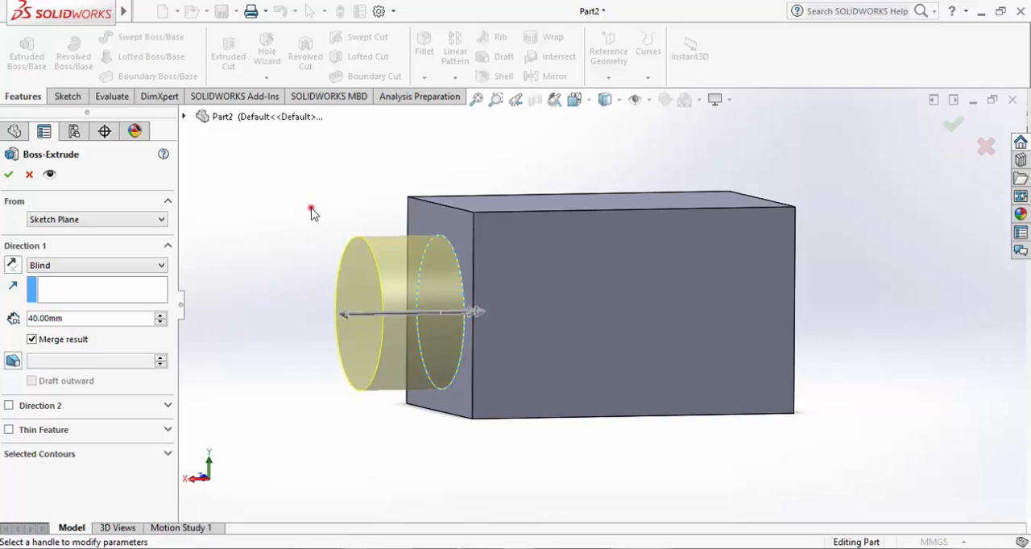
click(954, 123)
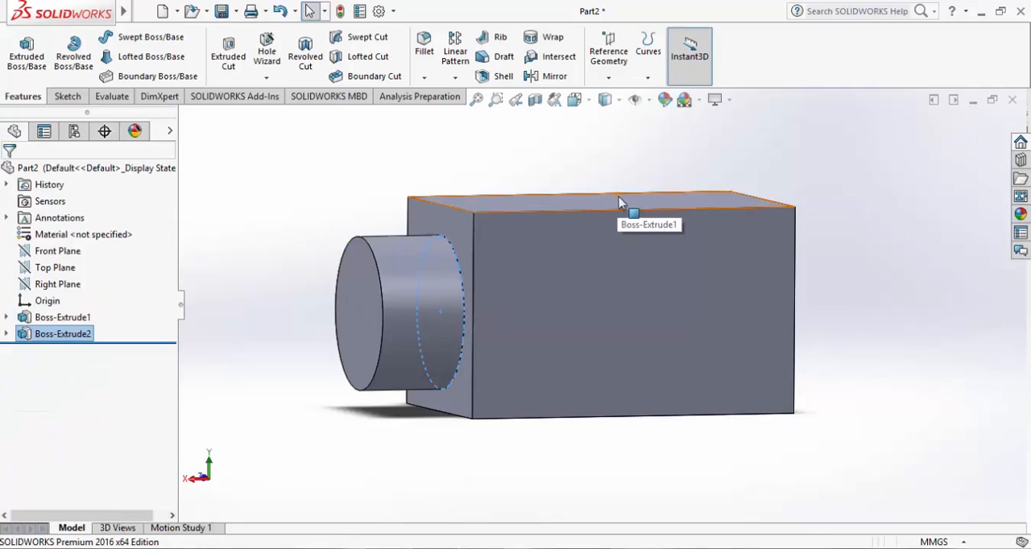
Start a sketch on the cylindrical boss's flat end face and view it straight on
click(369, 174)
click(365, 286)
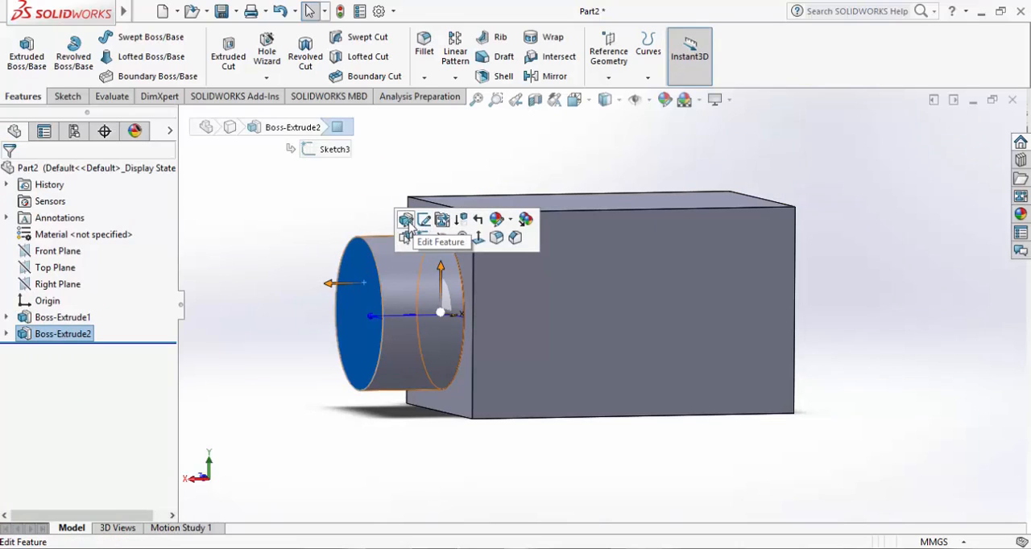
right_click(365, 284)
click(361, 272)
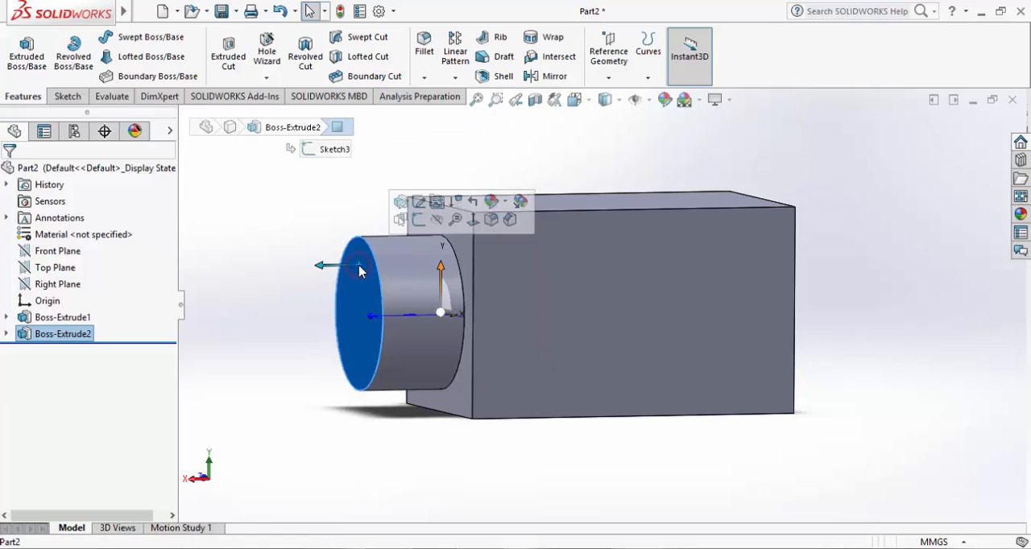
click(292, 186)
click(360, 278)
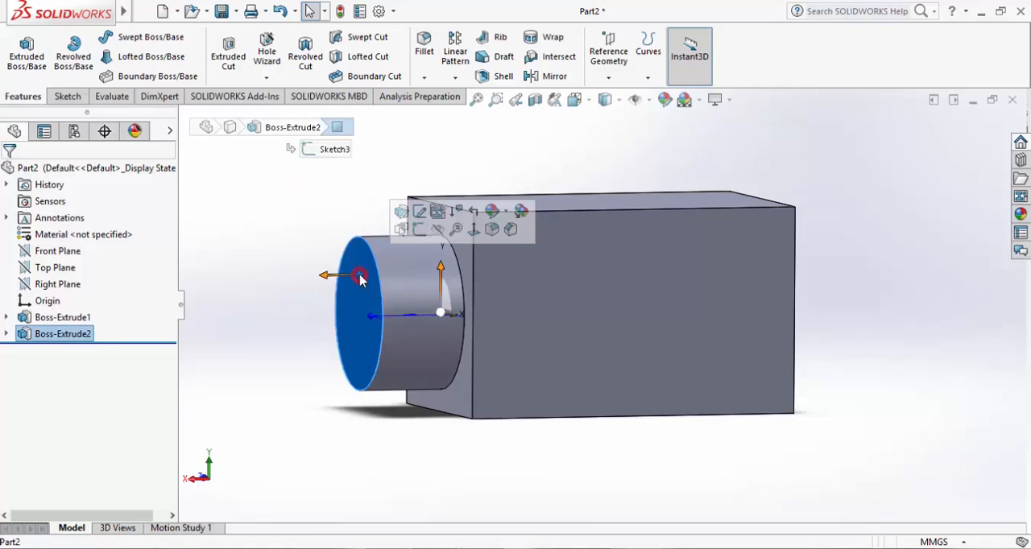
click(426, 231)
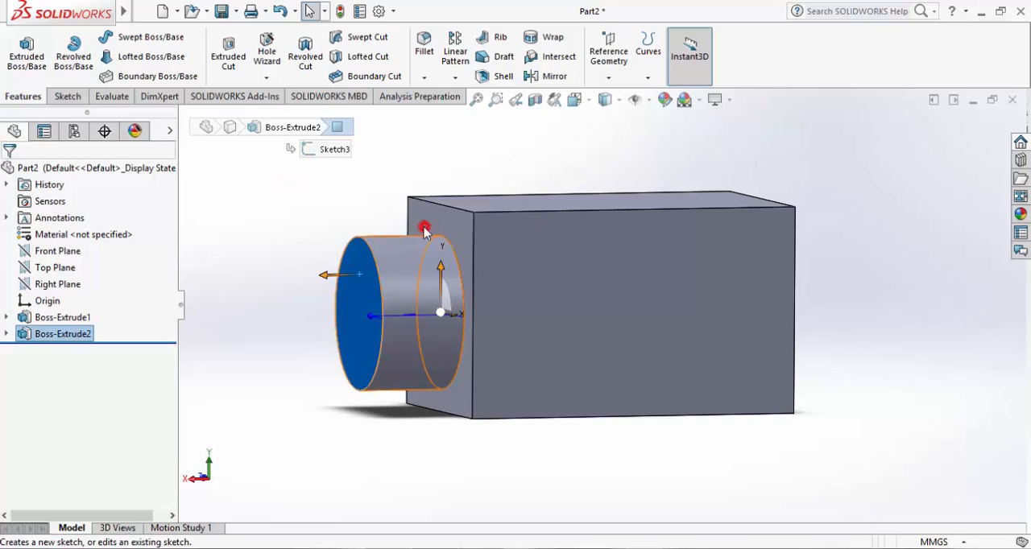
right_click(339, 151)
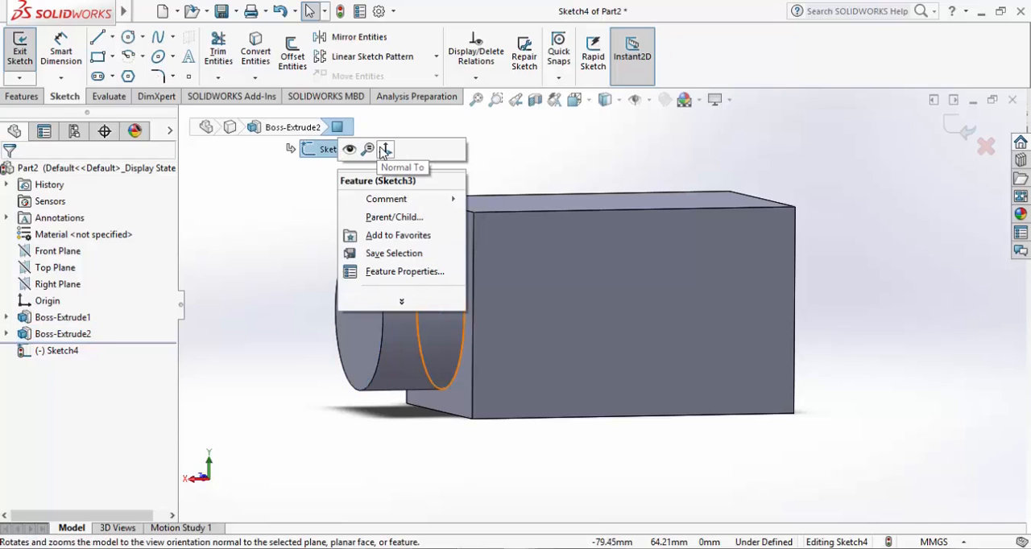
click(385, 149)
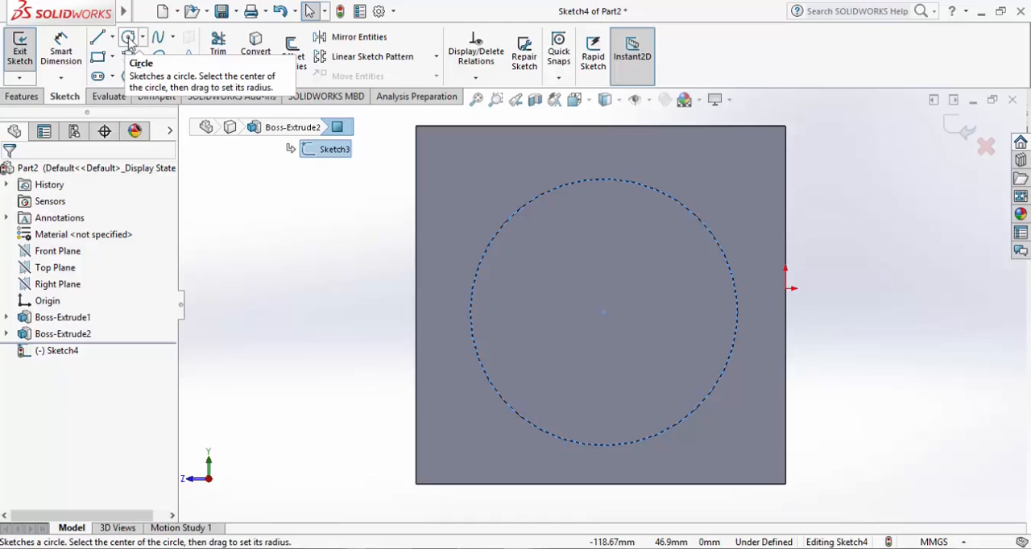
Sketch a vertical straight slot about 53 mm between centres and 42.5 mm wide over the circular face, then finish the sketch
click(97, 76)
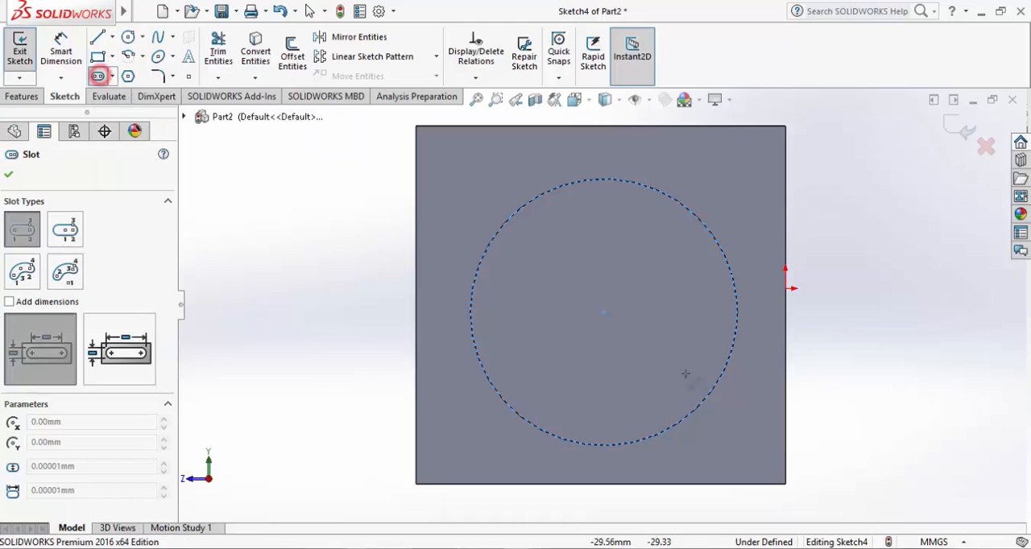
click(610, 211)
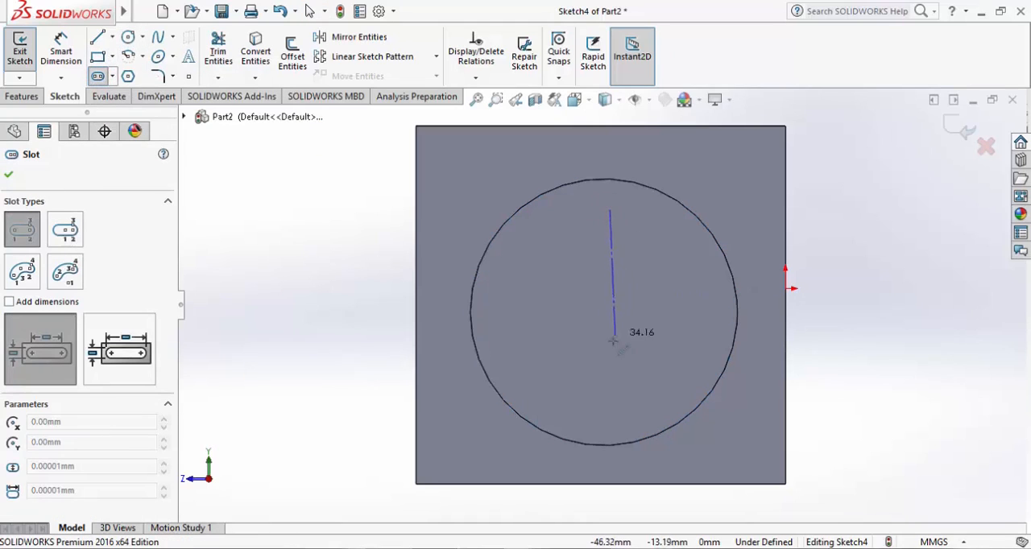
click(609, 405)
click(687, 413)
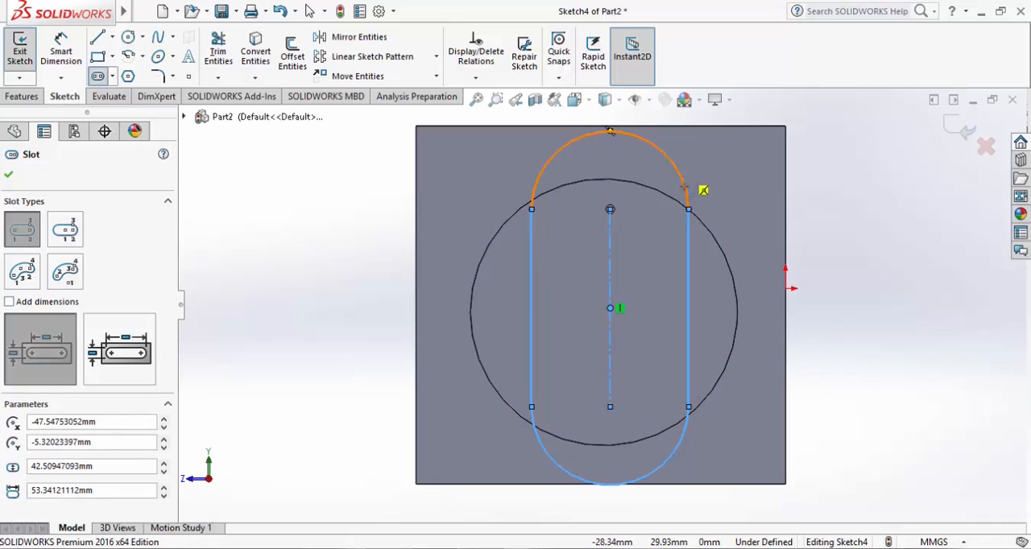
click(948, 127)
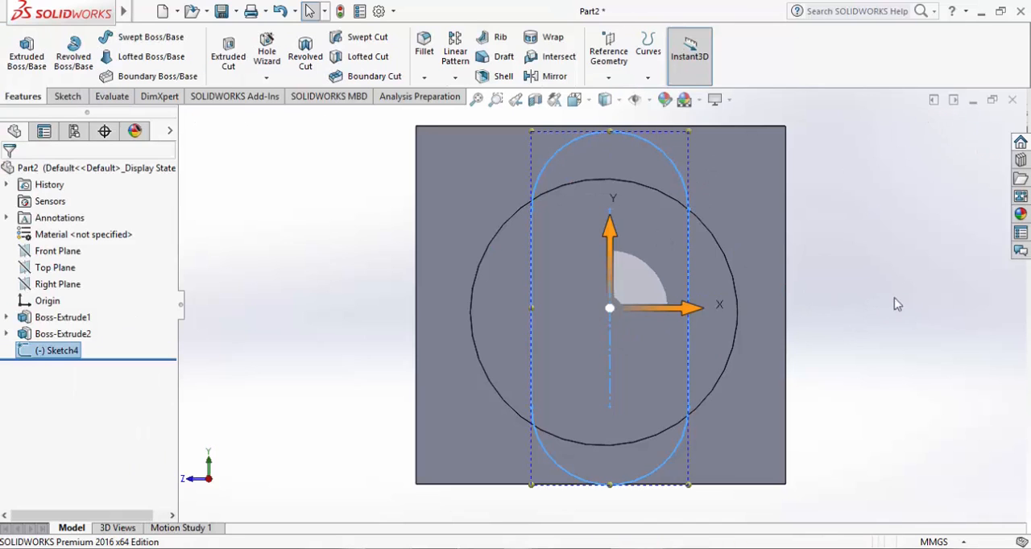
Extrude the slot sketch with the Up To Surface end condition, ending at the block face that carries the cylindrical boss
middle_drag(866, 298, 790, 308)
click(257, 126)
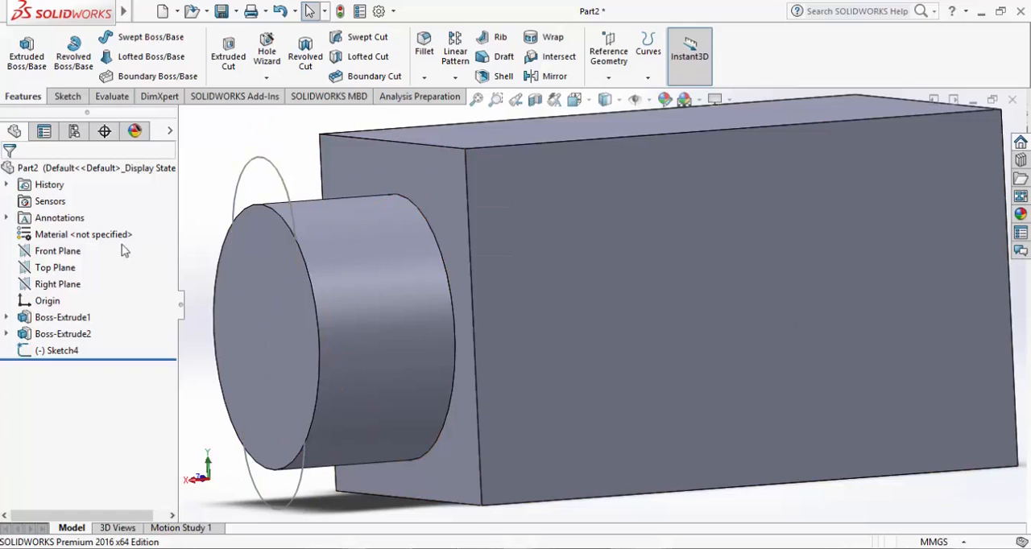
click(35, 65)
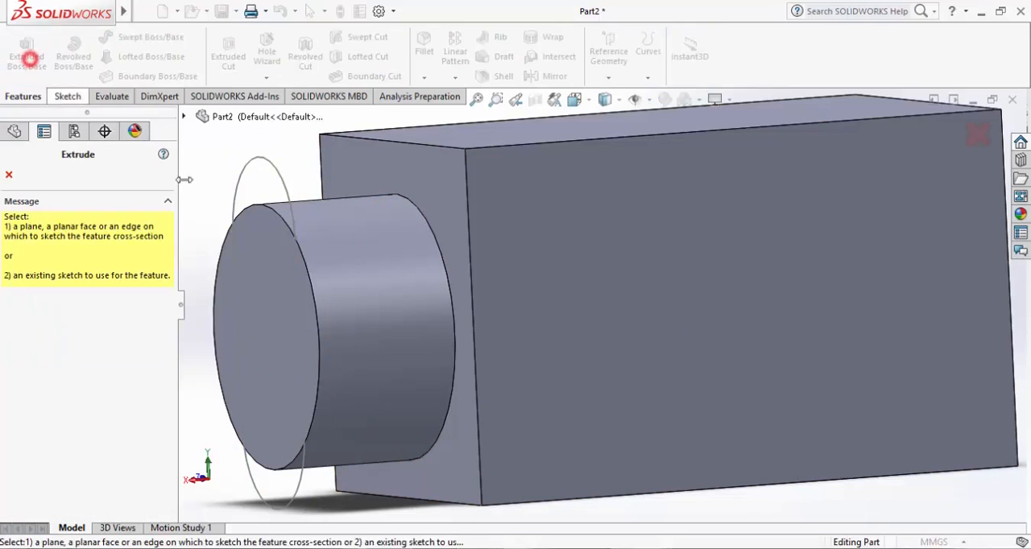
click(269, 166)
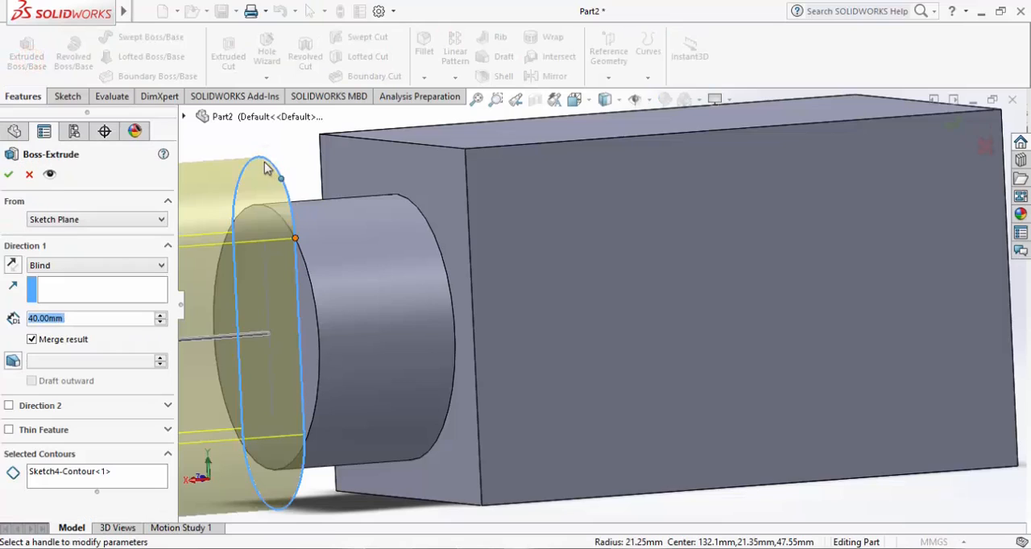
scroll(362, 189, down, 5)
scroll(399, 218, up, 1)
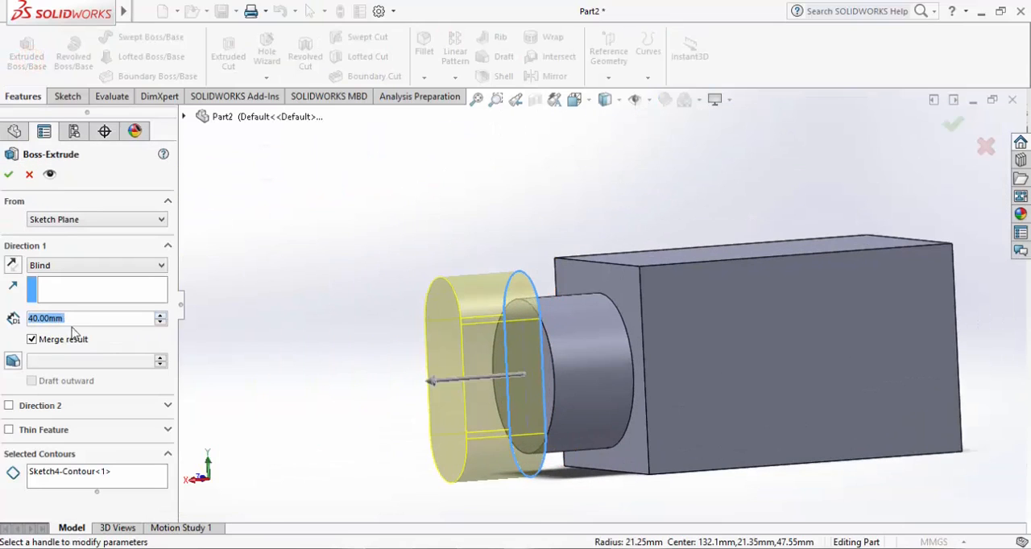
click(137, 271)
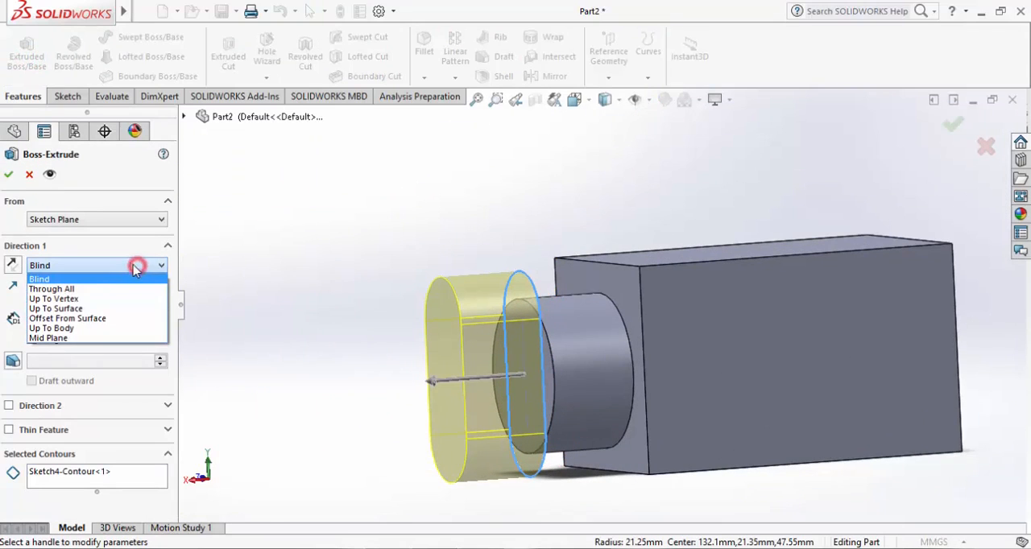
click(75, 308)
click(592, 279)
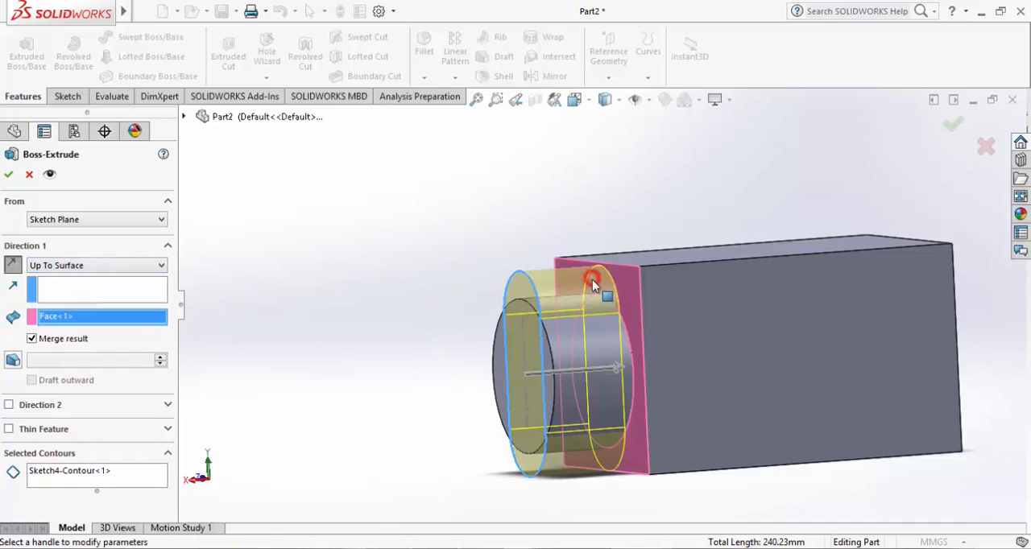
click(953, 125)
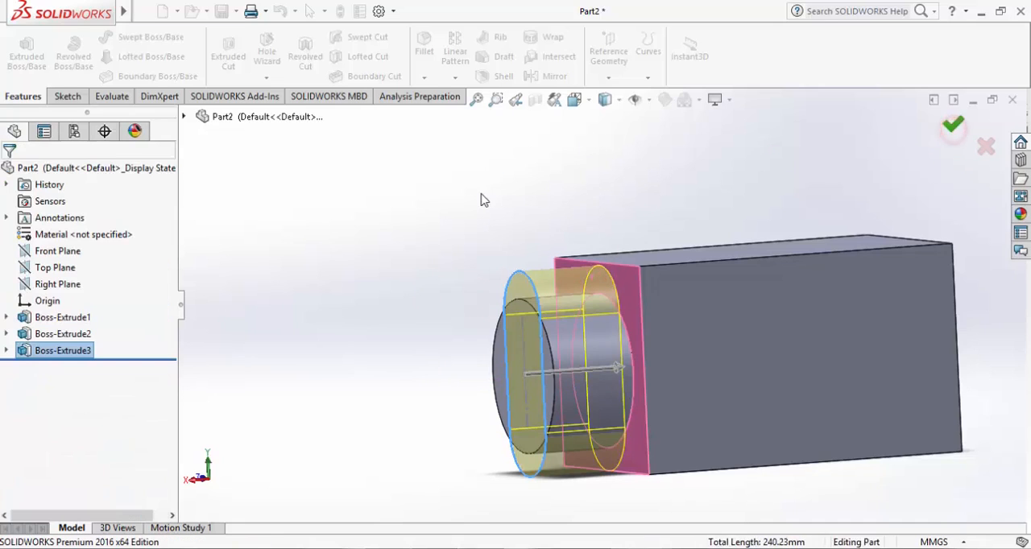
click(483, 194)
Open the feature options for the slot-shaped boss extrusion
middle_drag(418, 267, 450, 224)
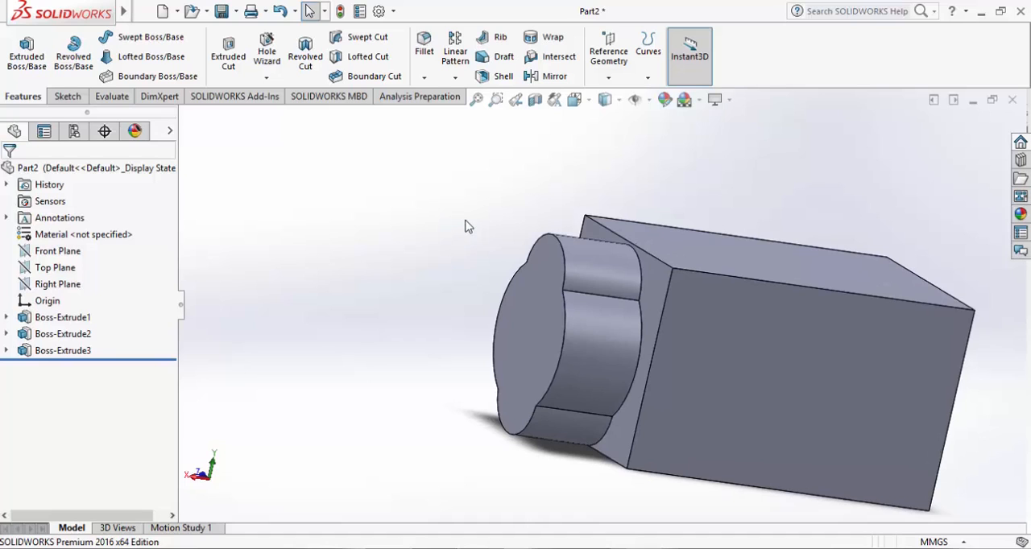
right_click(74, 361)
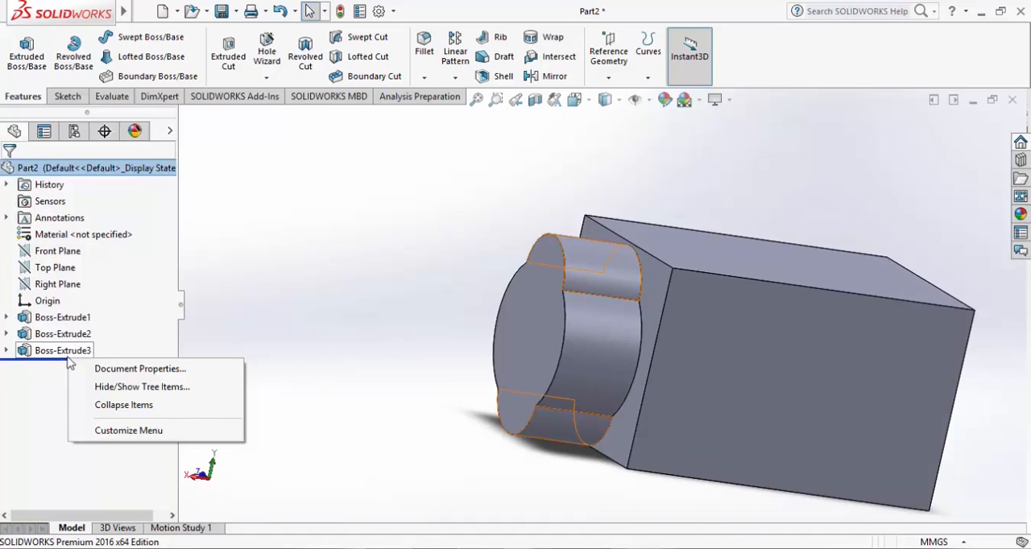